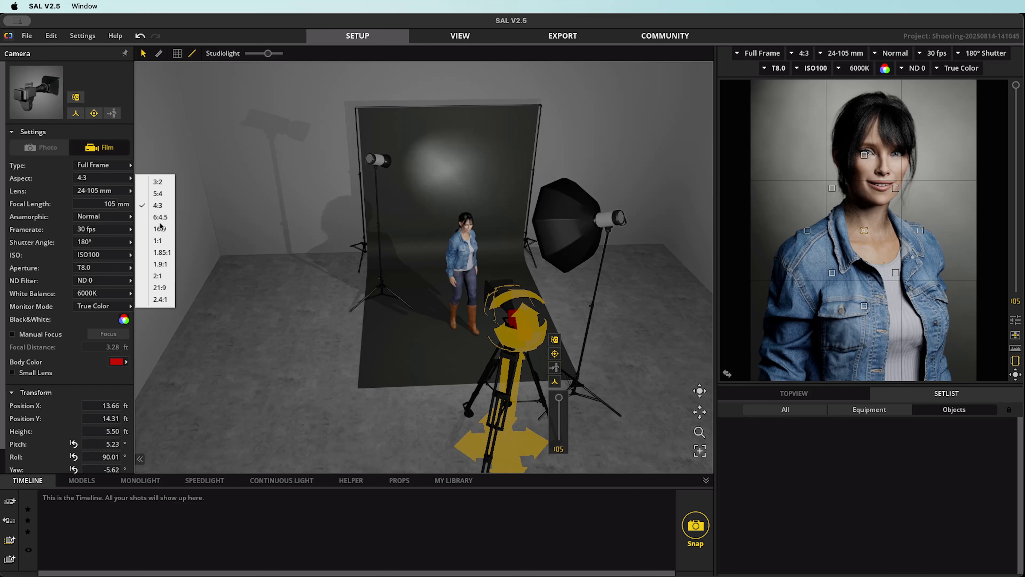
Step: Set the film camera to 16:9 aspect, ISO800, 24 fps and T2.8 aperture
{"action": "left_click", "coordinate": [159, 228]}
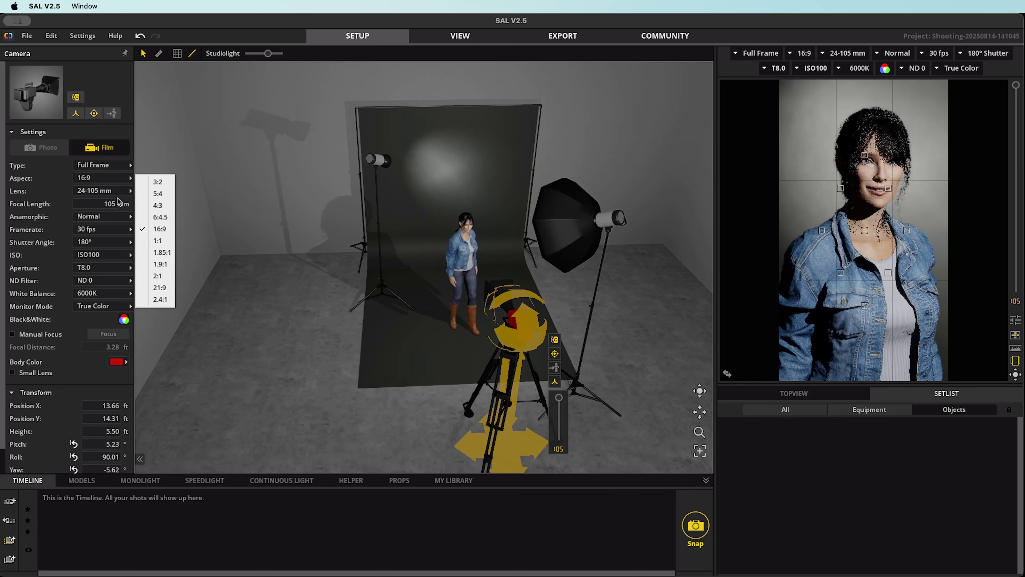
{"action": "left_click", "coordinate": [91, 255]}
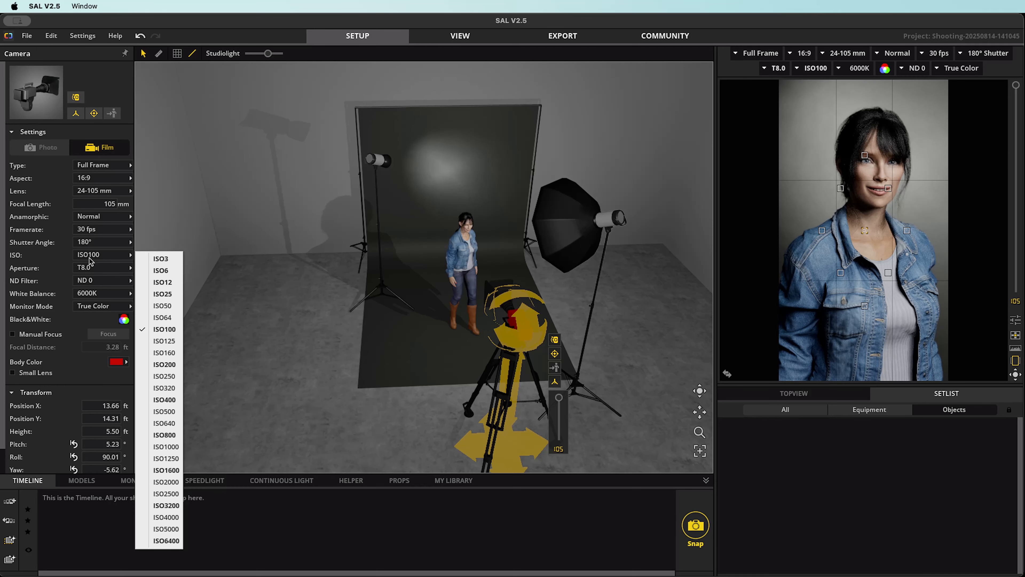
{"action": "left_click", "coordinate": [164, 434]}
{"action": "left_click", "coordinate": [97, 229]}
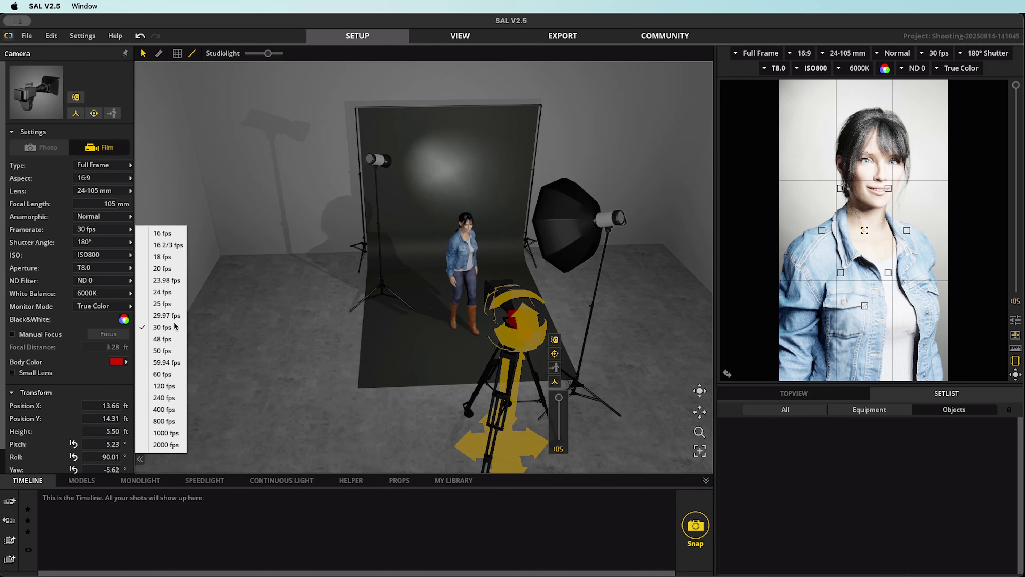
{"action": "left_click", "coordinate": [162, 291]}
{"action": "left_click", "coordinate": [104, 269]}
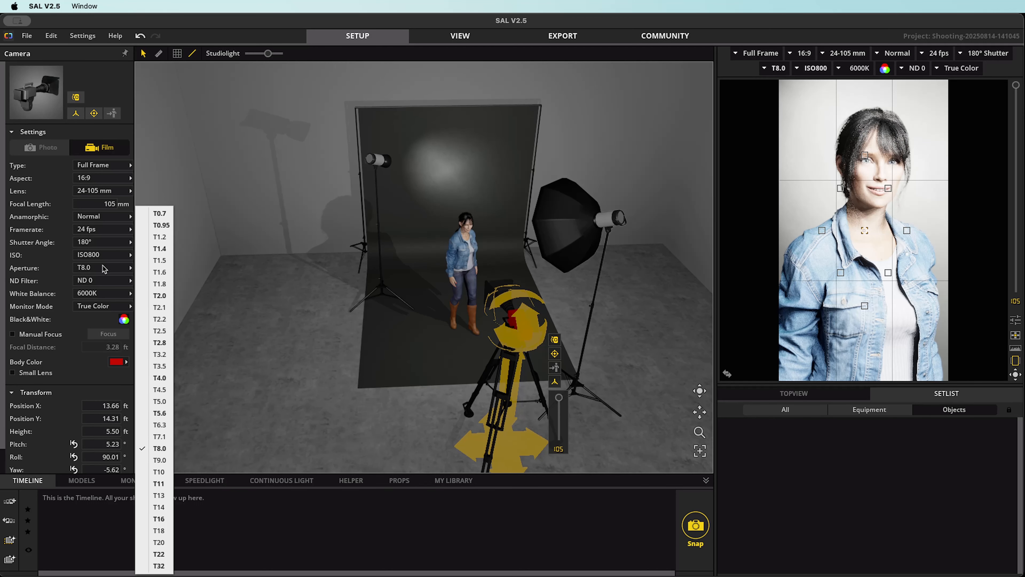
{"action": "left_click", "coordinate": [159, 342]}
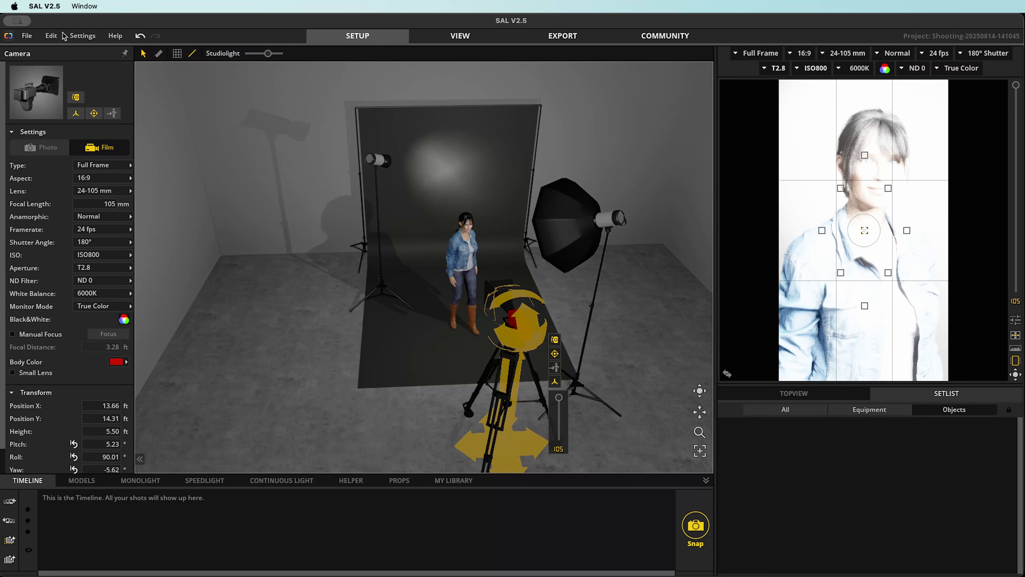
Step: Clear the existing set and switch the camera to landscape orientation
{"action": "left_click", "coordinate": [51, 36]}
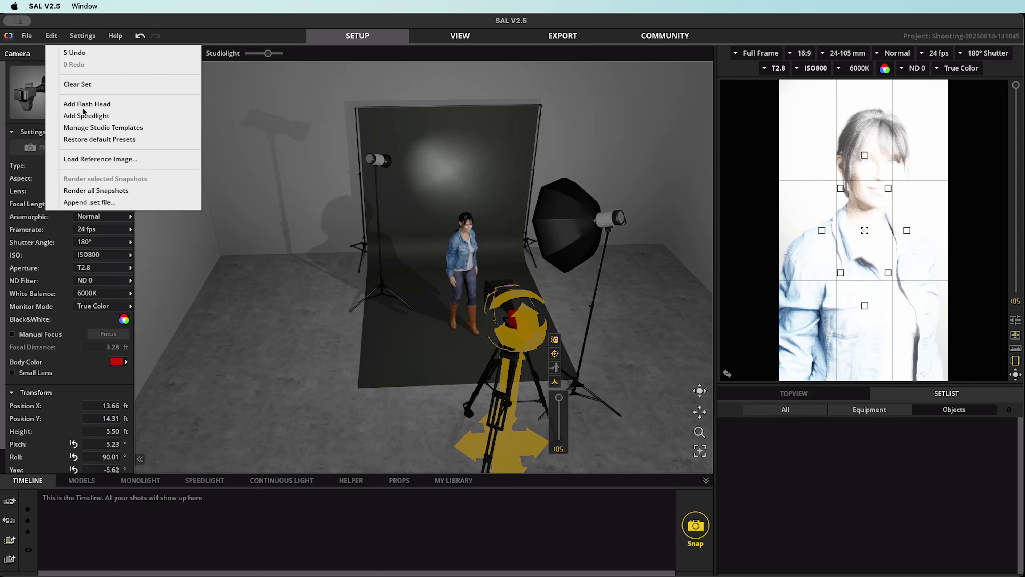
{"action": "left_click", "coordinate": [76, 86]}
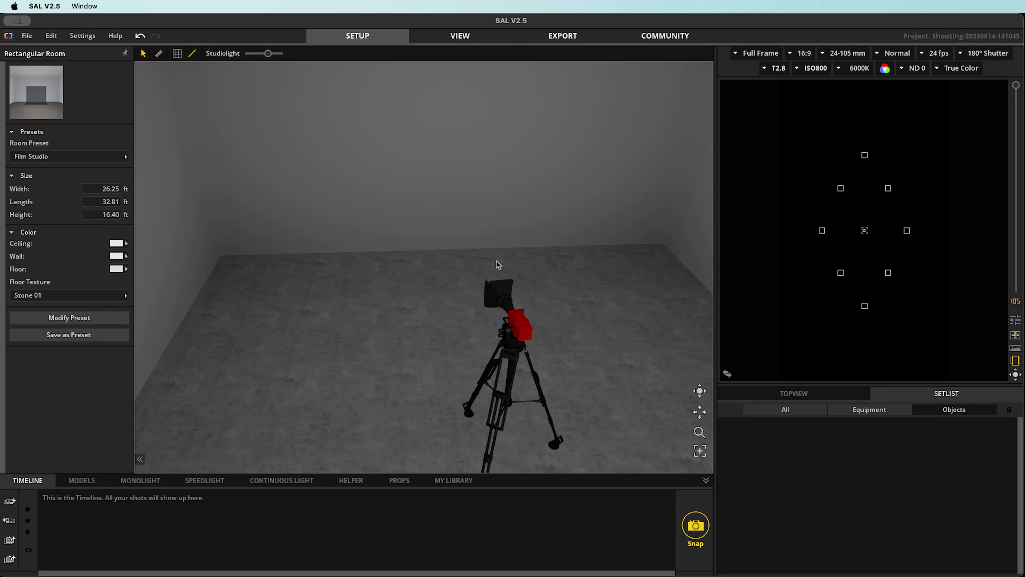
{"action": "left_click", "coordinate": [530, 330]}
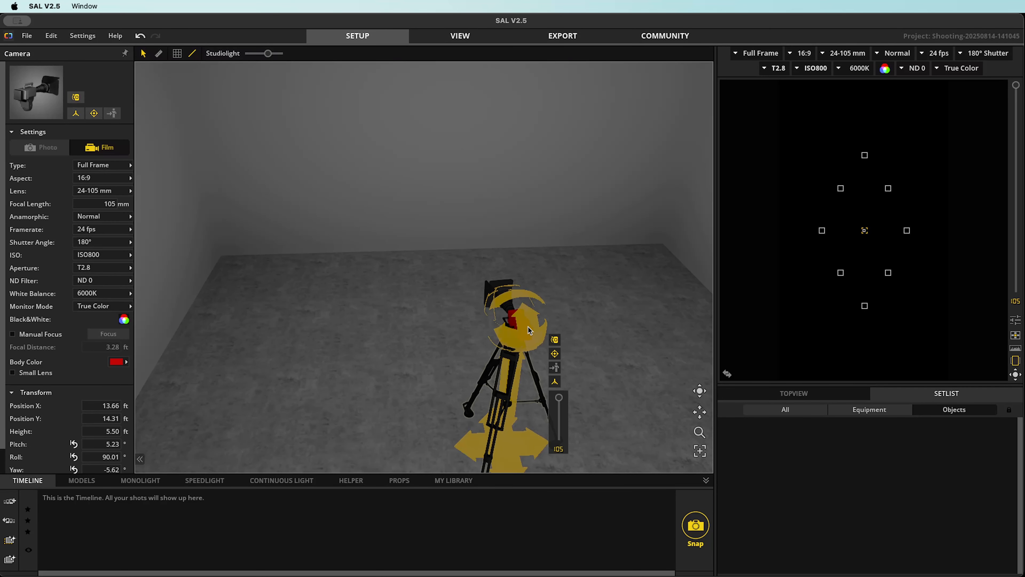
{"action": "left_click", "coordinate": [75, 98]}
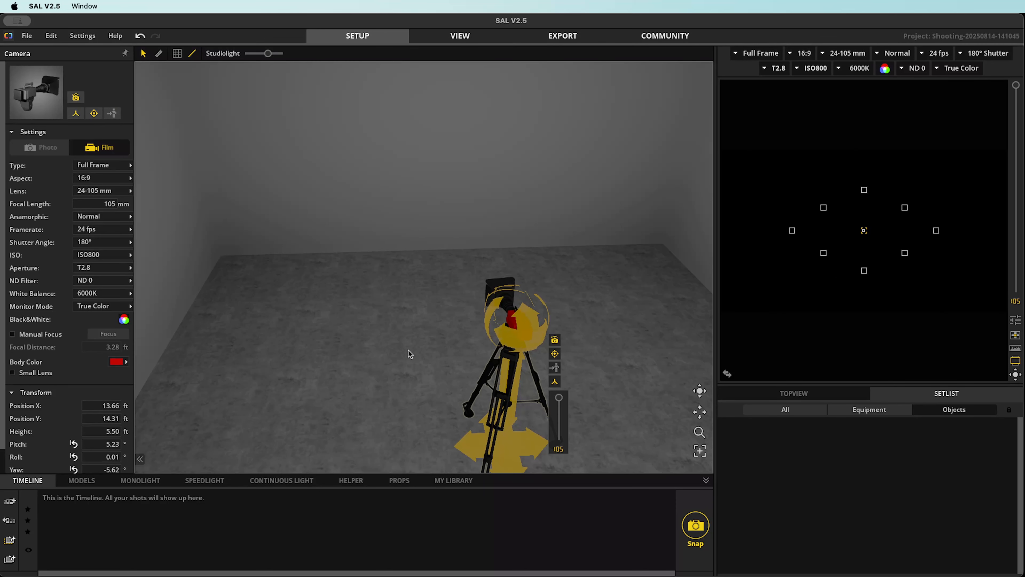
Step: Zoom the lens out to 24 mm and move the camera back to about X 12.87 ft, Y 19.72 ft
{"action": "left_click_drag", "start_coordinate": [525, 453], "coordinate": [523, 499]}
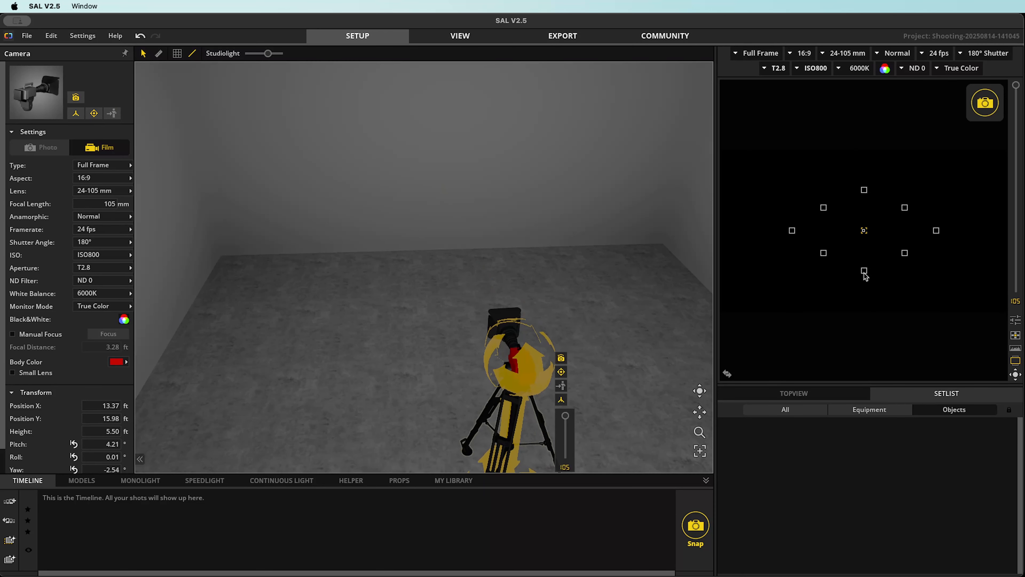
{"action": "left_click_drag", "start_coordinate": [1016, 237], "coordinate": [1016, 307]}
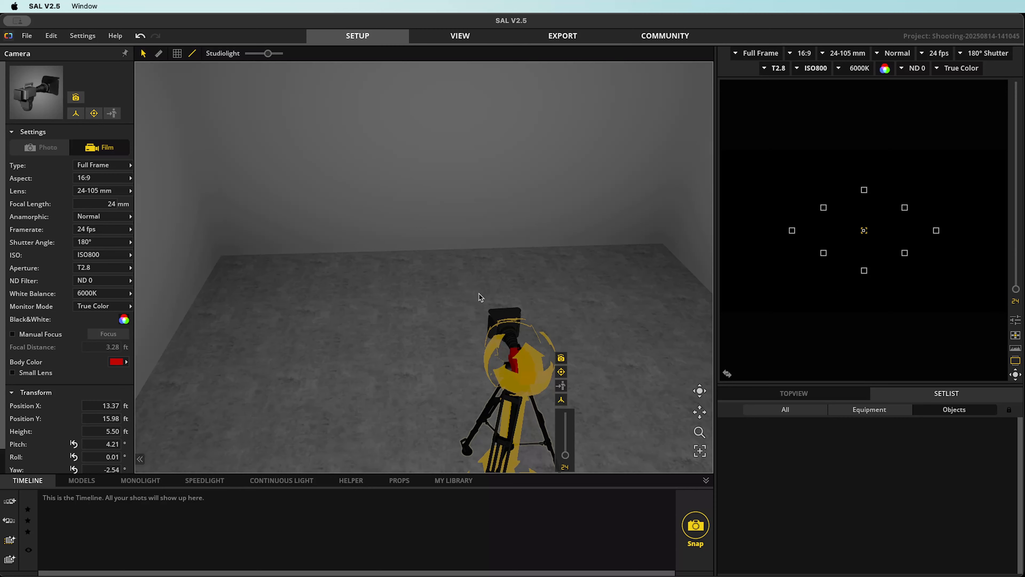
{"action": "right_click_drag", "start_coordinate": [430, 354], "coordinate": [378, 281]}
{"action": "scroll", "coordinate": [550, 357], "scroll_direction": "down", "scroll_amount": 5}
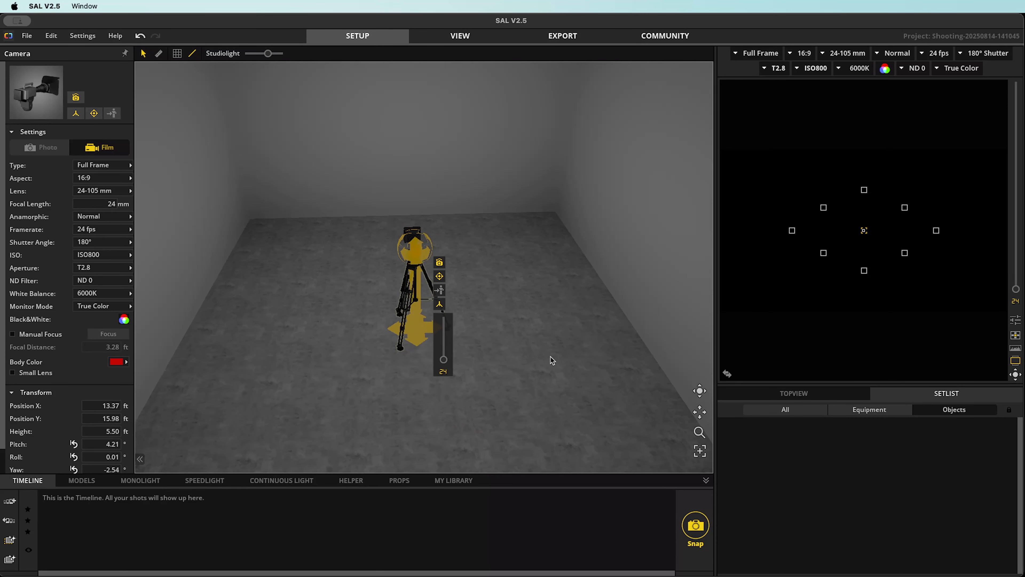
{"action": "right_click_drag", "start_coordinate": [504, 333], "coordinate": [498, 344]}
{"action": "left_click_drag", "start_coordinate": [411, 345], "coordinate": [403, 389]}
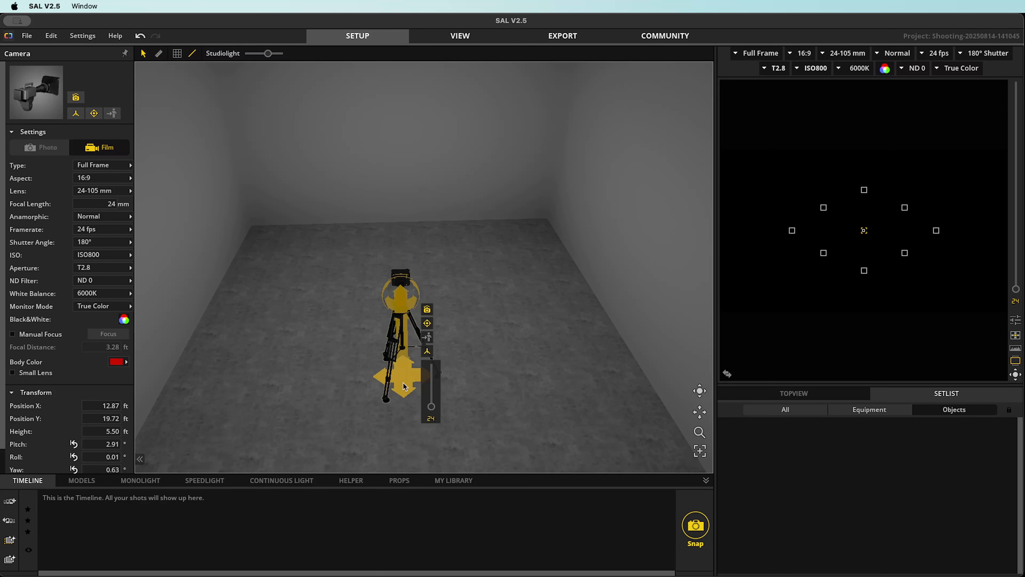
Step: Set the rectangular room's width to 40 ft
{"action": "left_click", "coordinate": [324, 274]}
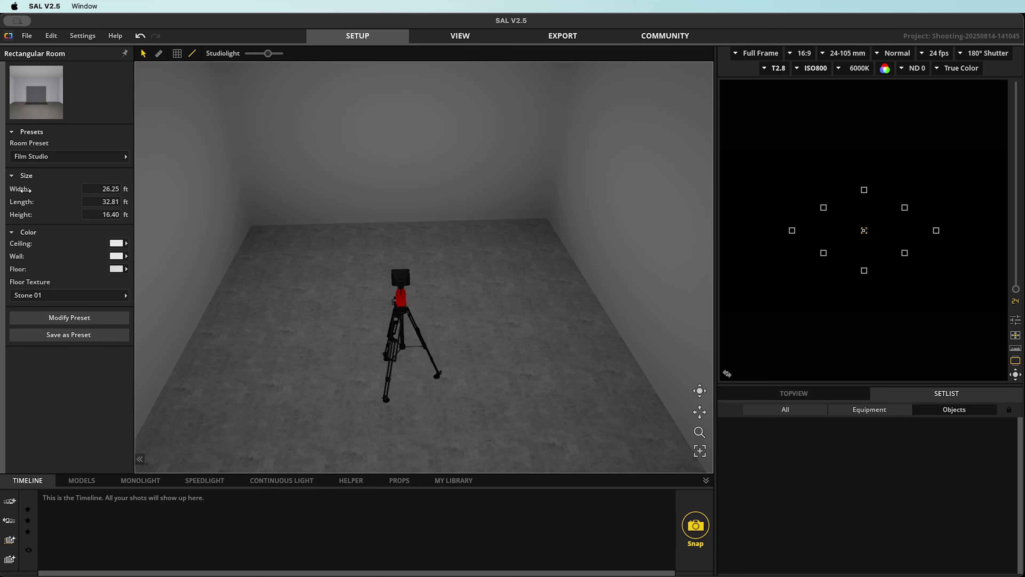
{"action": "left_click_drag", "start_coordinate": [22, 189], "coordinate": [167, 190]}
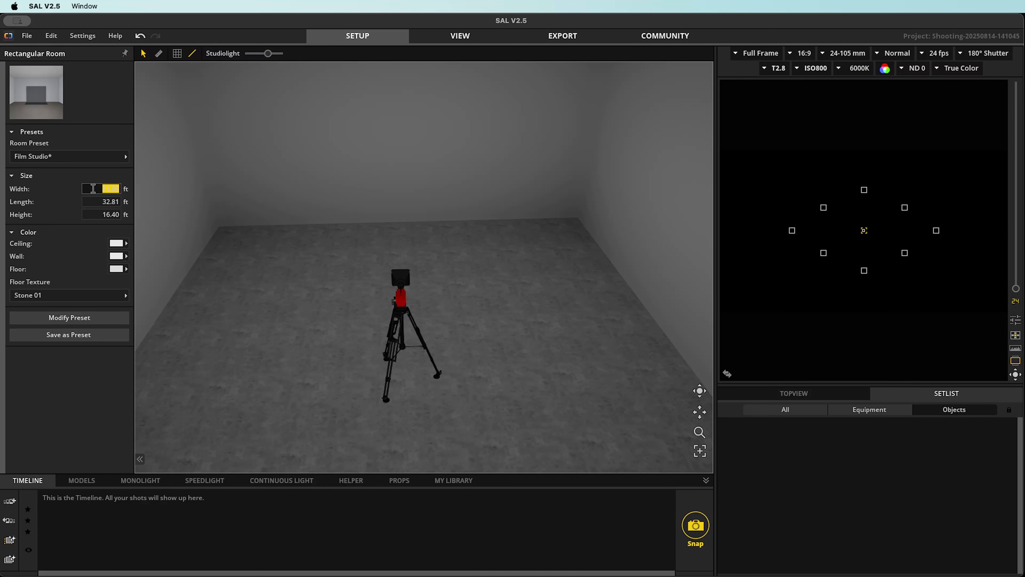
{"action": "type", "text": "40"}
{"action": "key", "text": "Return"}
{"action": "left_click", "coordinate": [100, 201]}
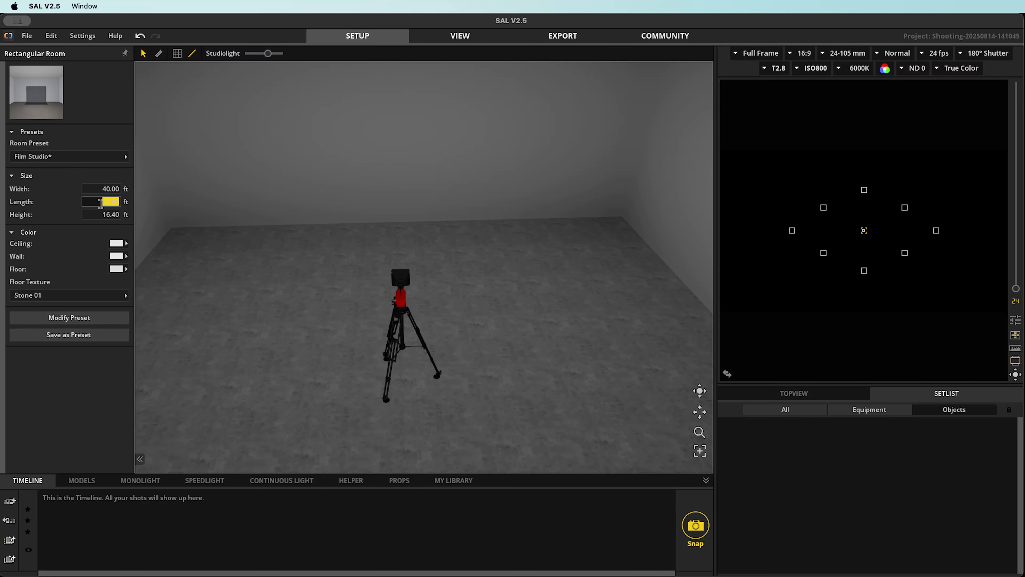
{"action": "left_click", "coordinate": [244, 268]}
Step: Add an Aputure LS 600D PRO beside the camera at about X 13.80 ft, Y 16.93 ft, aimed at about 9.5° pitch and 15.8° yaw
{"action": "left_click", "coordinate": [298, 482]}
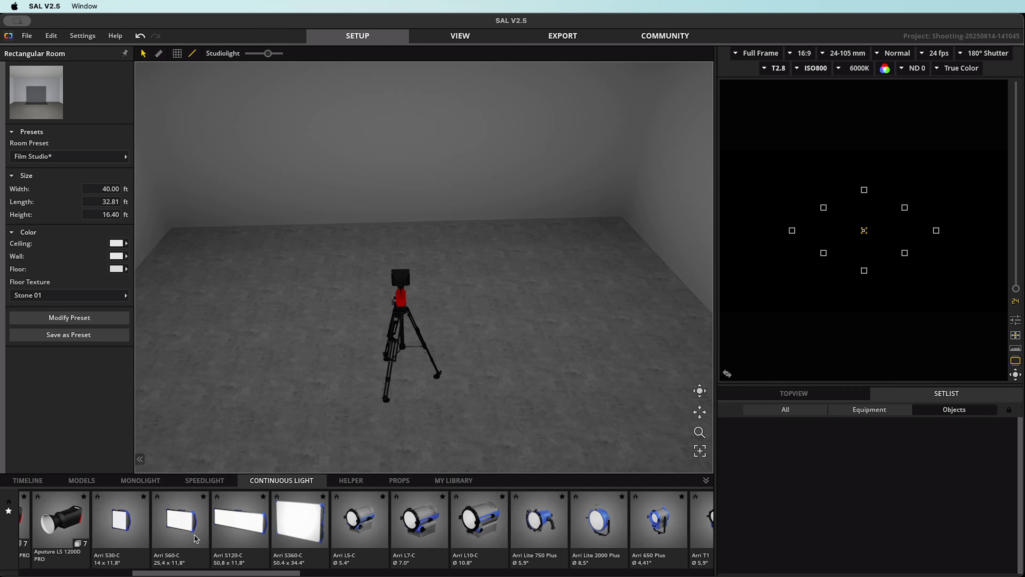
{"action": "scroll", "coordinate": [67, 529], "scroll_direction": "left", "scroll_amount": 2}
{"action": "left_click_drag", "start_coordinate": [69, 525], "coordinate": [309, 351]}
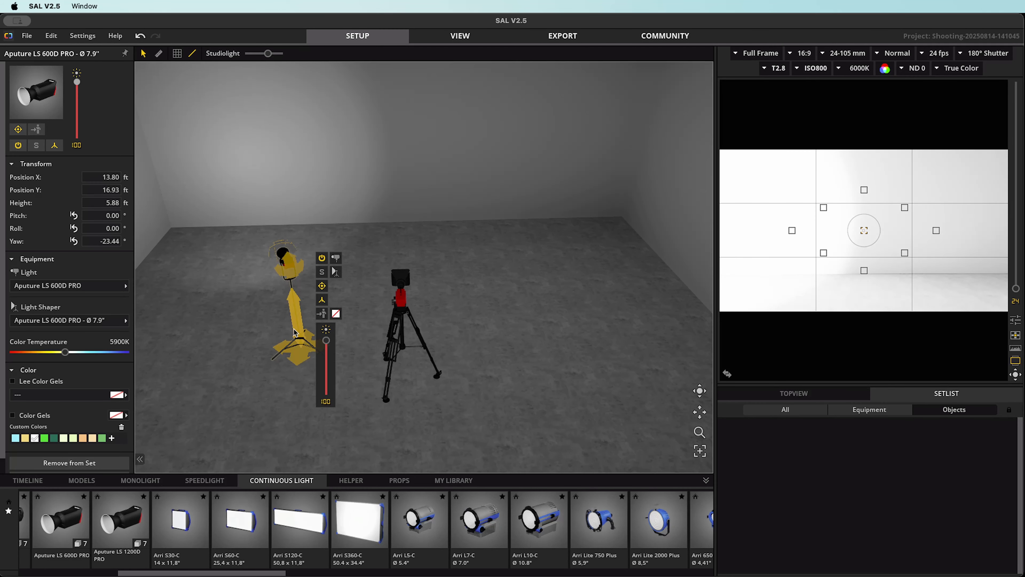
{"action": "left_click_drag", "start_coordinate": [285, 273], "coordinate": [107, 238]}
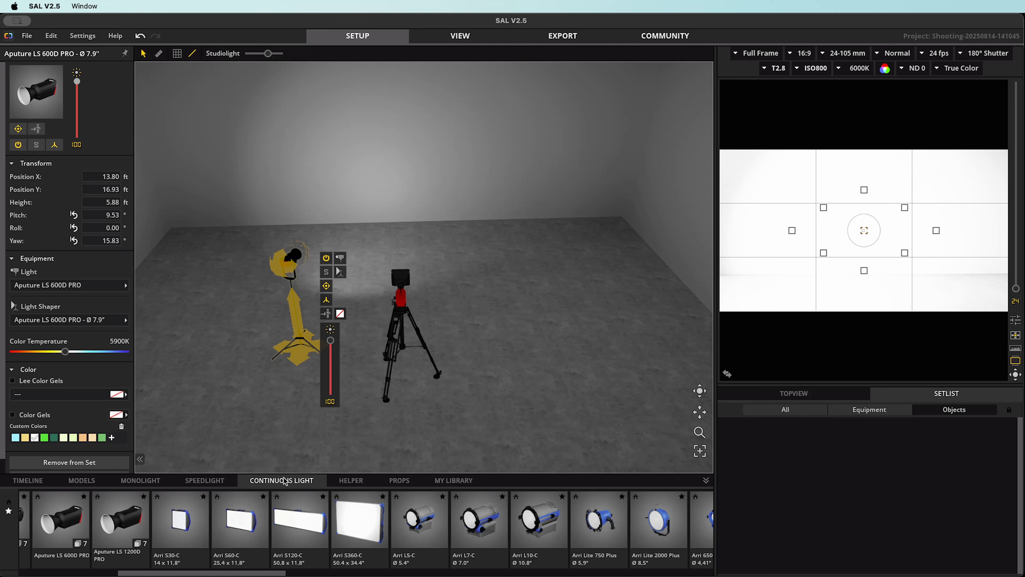
Step: Add a wall element in front of the camera near the back of the room and give it the Beton 03 template
{"action": "left_click", "coordinate": [399, 480]}
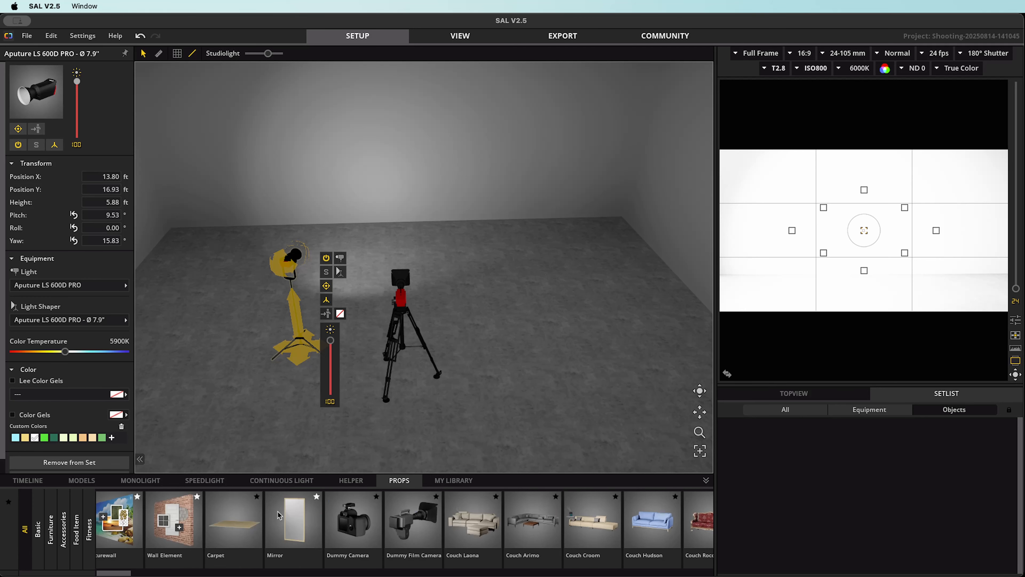
{"action": "left_click", "coordinate": [236, 539]}
{"action": "left_click_drag", "start_coordinate": [173, 525], "coordinate": [390, 260]}
{"action": "left_click", "coordinate": [68, 254]}
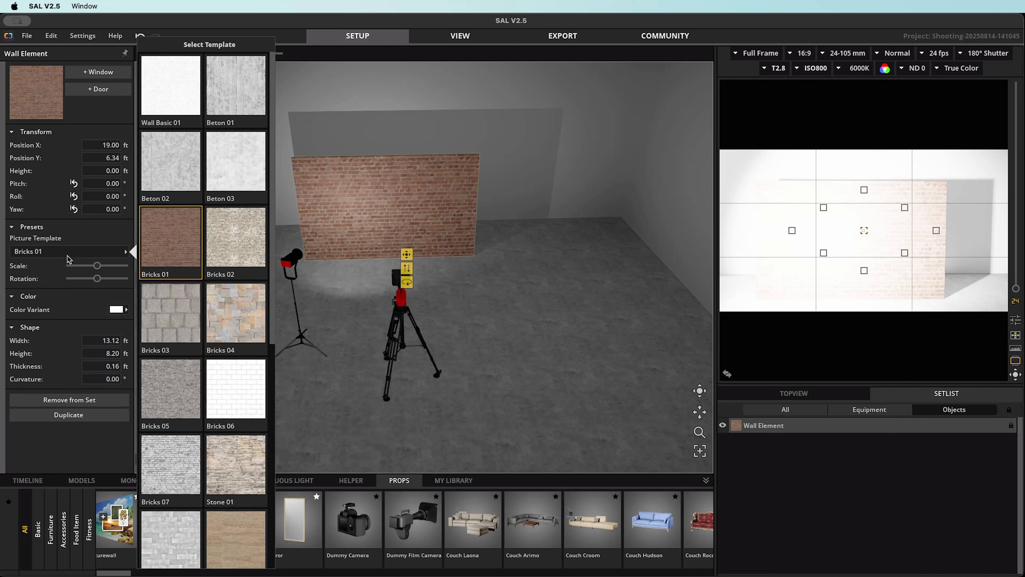
{"action": "left_click", "coordinate": [240, 101]}
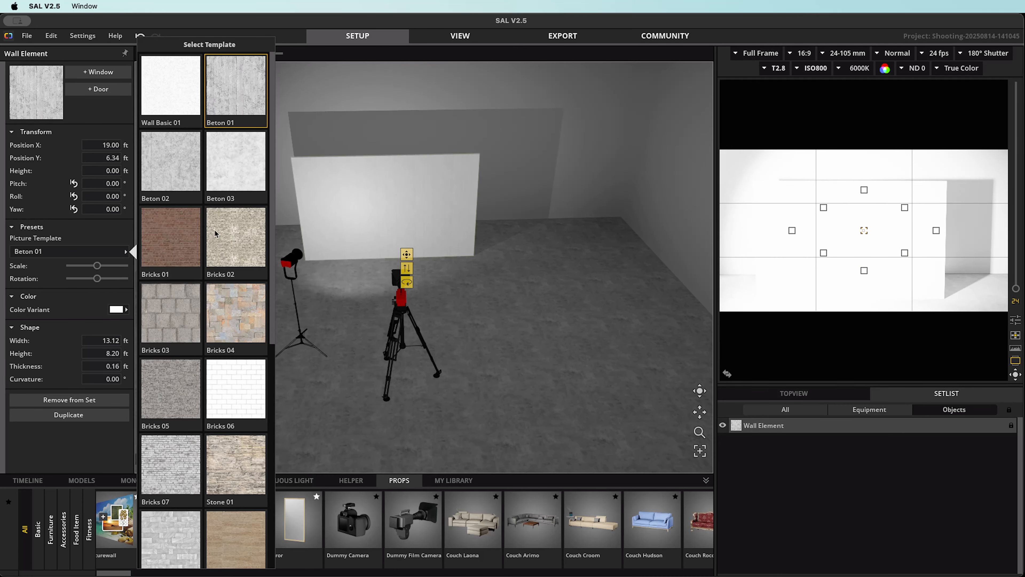
{"action": "left_click", "coordinate": [225, 162]}
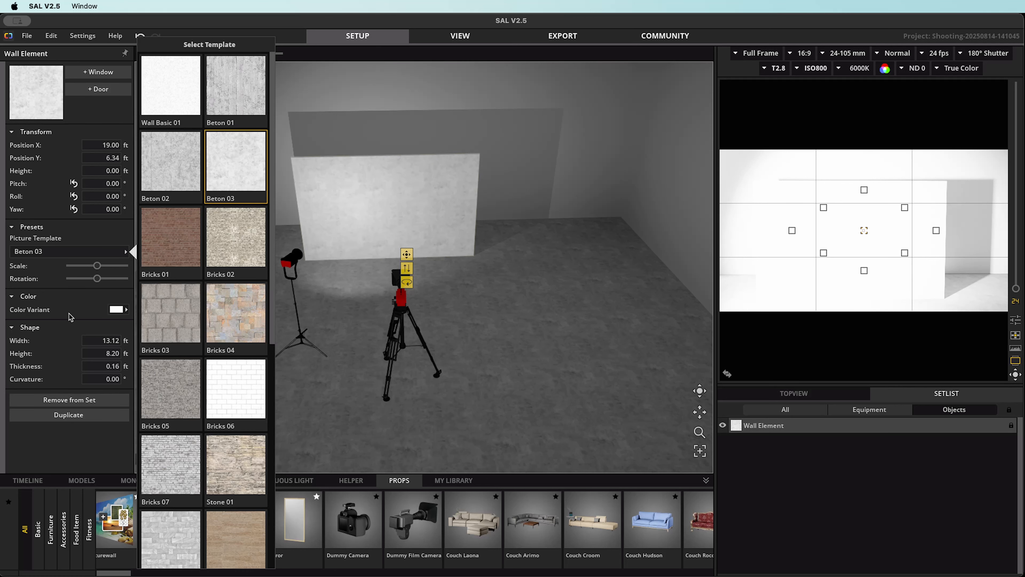
{"action": "left_click", "coordinate": [71, 317]}
Step: Tint the wall element with the muted brown colour variant 6C5850
{"action": "left_click", "coordinate": [115, 309]}
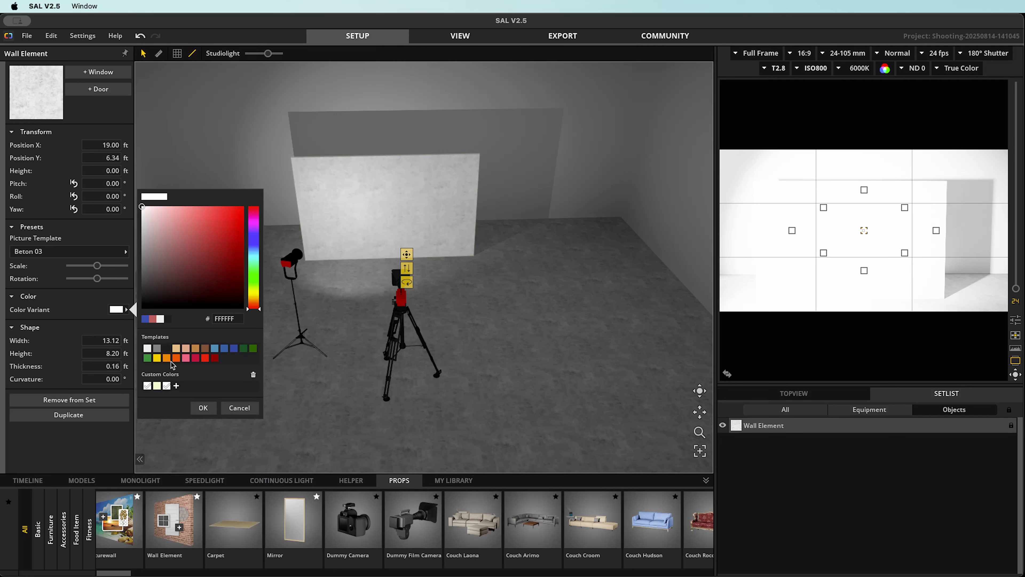
{"action": "left_click", "coordinate": [176, 358]}
{"action": "left_click_drag", "start_coordinate": [183, 266], "coordinate": [169, 268]}
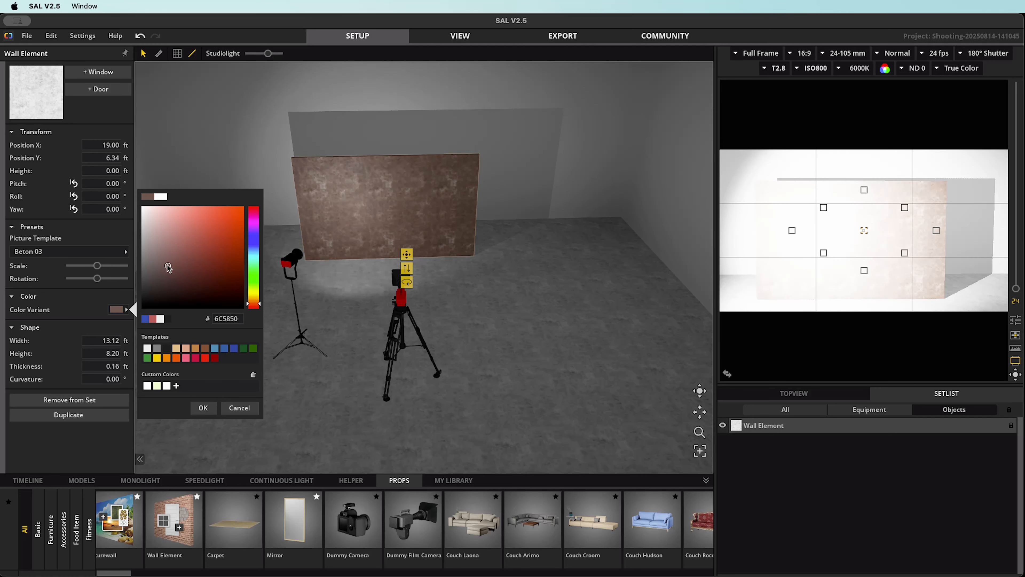
{"action": "left_click", "coordinate": [203, 407]}
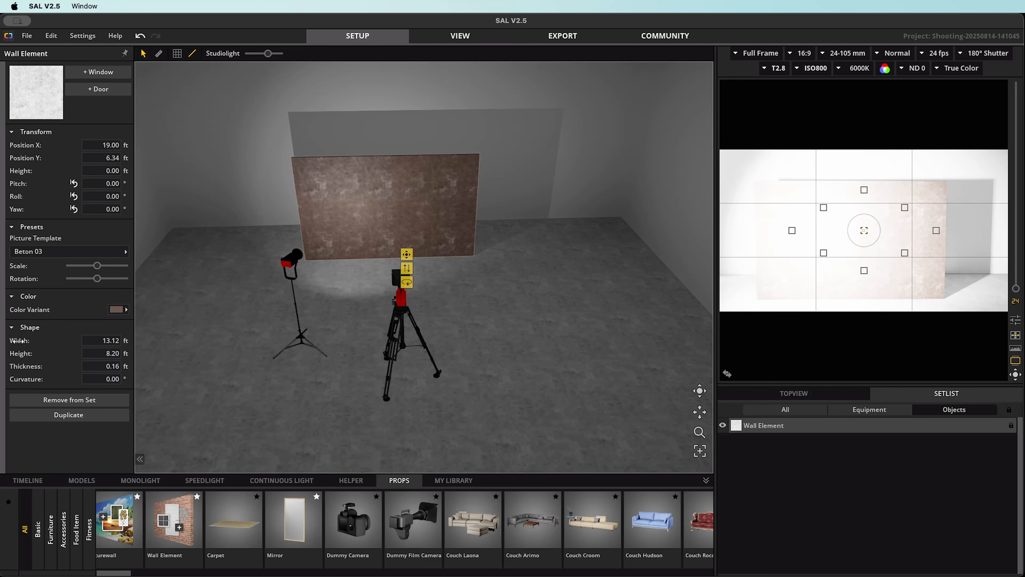
Step: Enlarge the wall element to about 14.93 ft wide and 8.54 ft high
{"action": "left_click_drag", "start_coordinate": [18, 340], "coordinate": [81, 362]}
{"action": "left_click", "coordinate": [89, 352]}
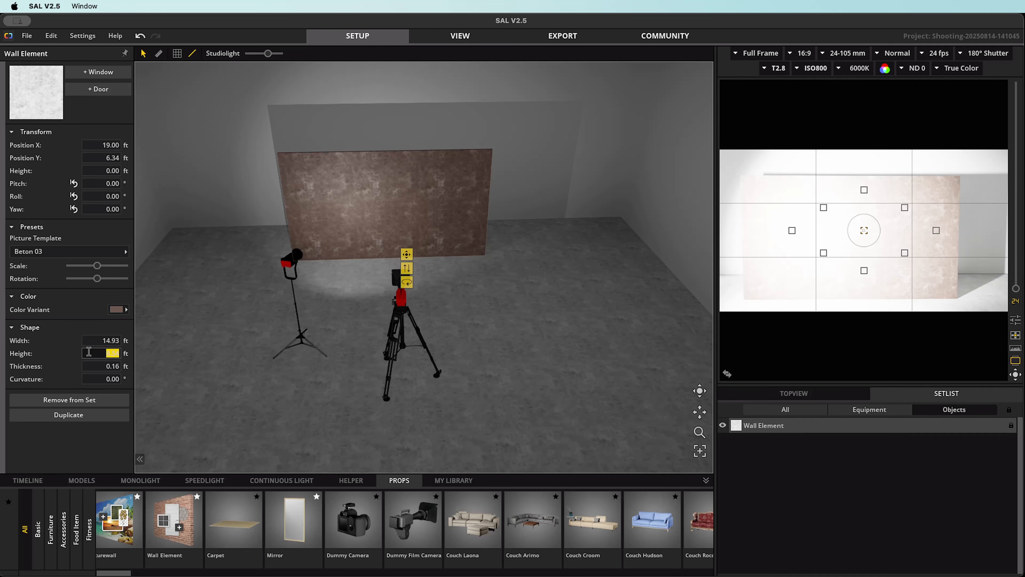
{"action": "key", "text": "Return"}
Step: Duplicate the wall, set the copy's yaw to 90° and place it against the original's right end to form a corner
{"action": "left_click", "coordinate": [69, 414]}
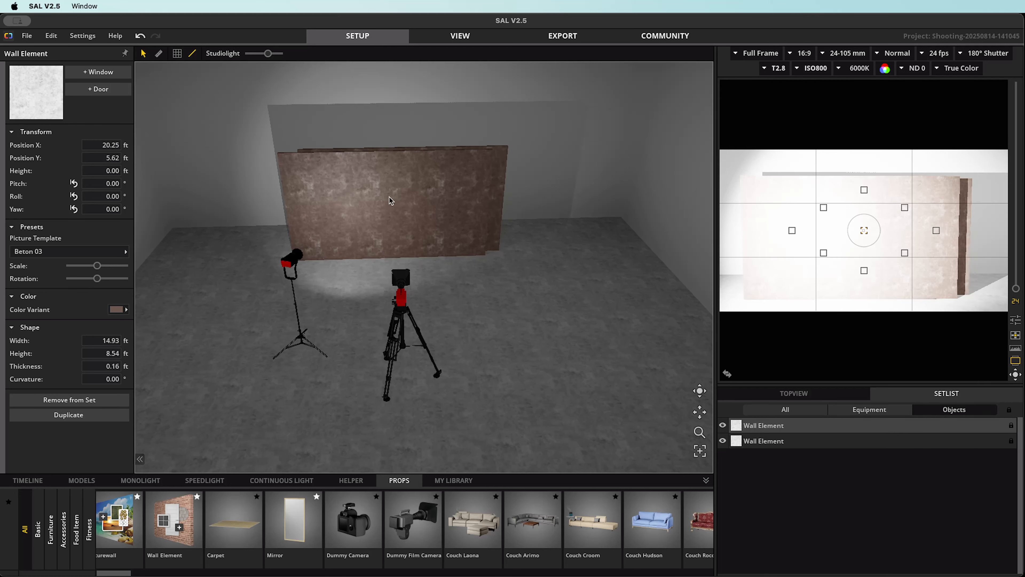
{"action": "left_click_drag", "start_coordinate": [389, 197], "coordinate": [408, 229]}
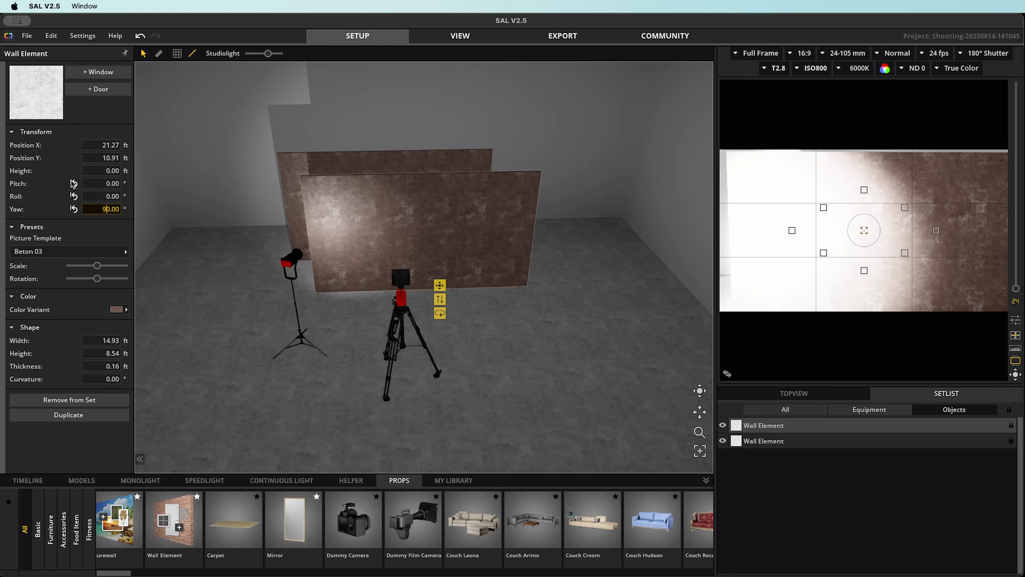
{"action": "key", "text": "Return"}
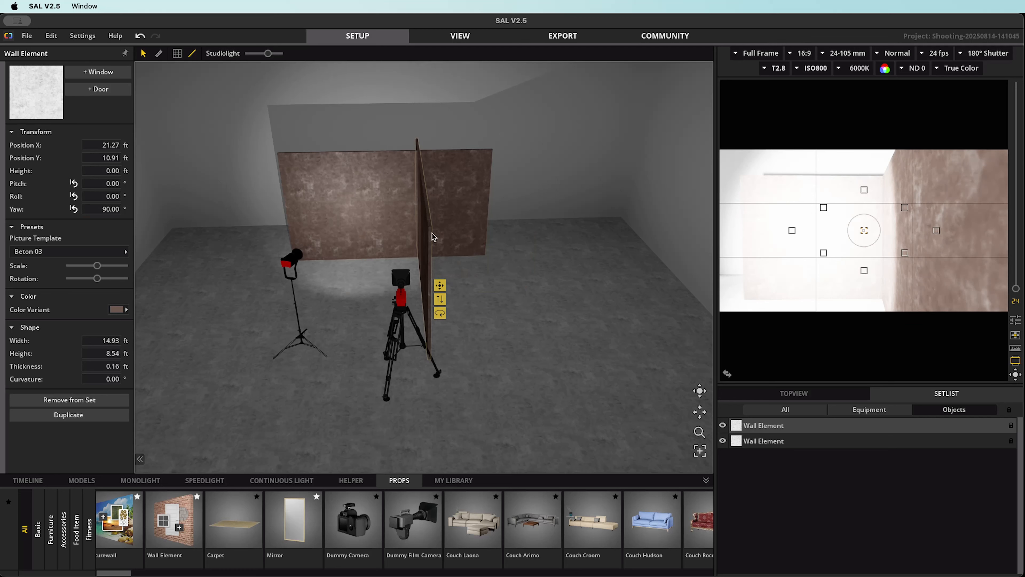
{"action": "left_click_drag", "start_coordinate": [433, 237], "coordinate": [542, 264]}
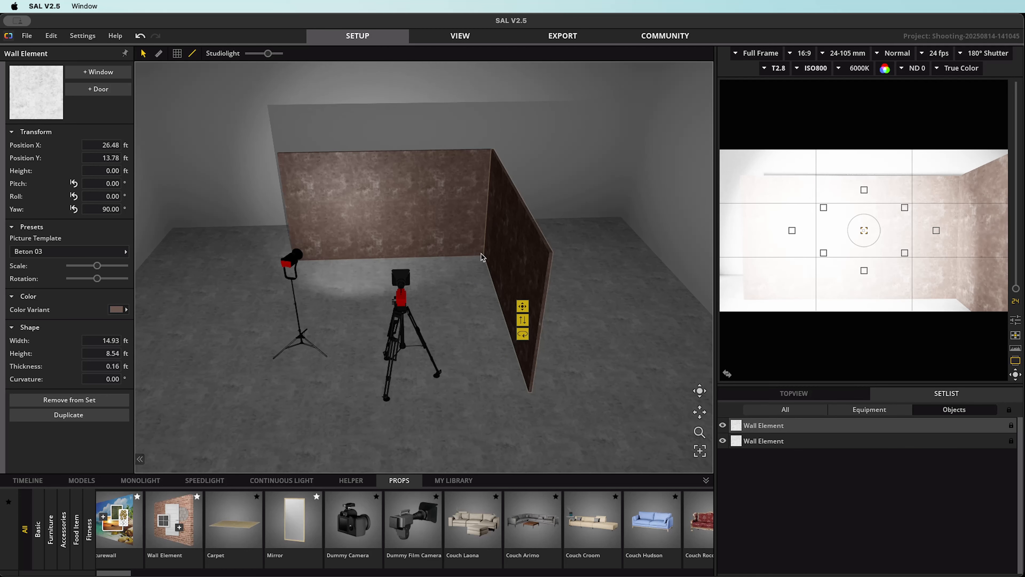
Step: Add a window to the back wall and open the window's settings
{"action": "left_click", "coordinate": [358, 217]}
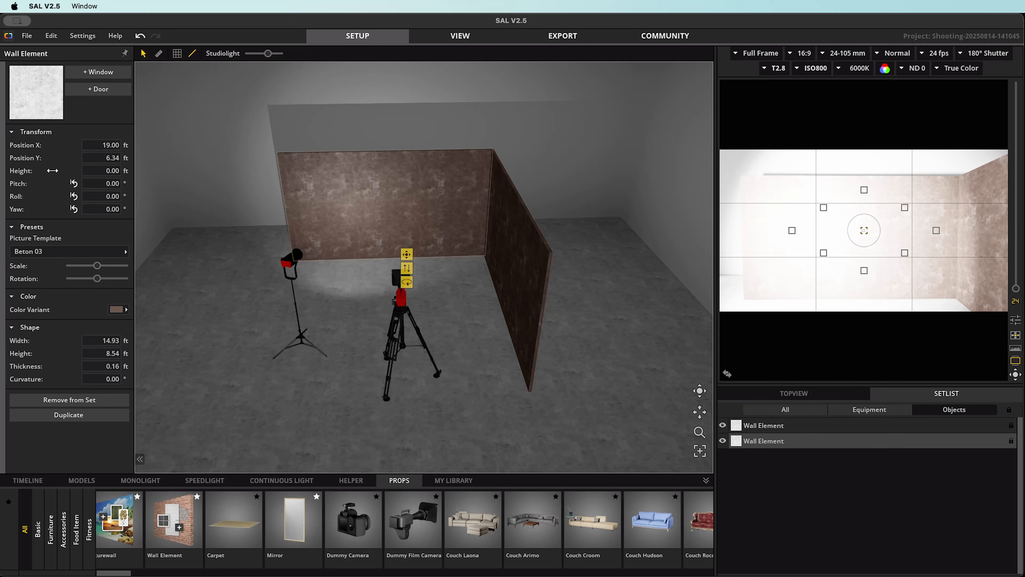
{"action": "left_click", "coordinate": [99, 72]}
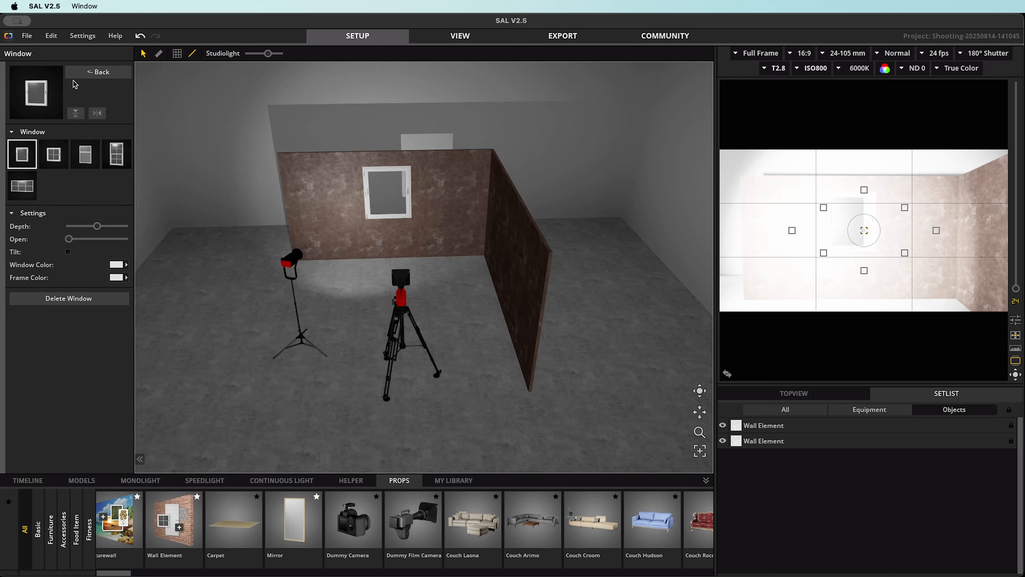
{"action": "left_click", "coordinate": [86, 73]}
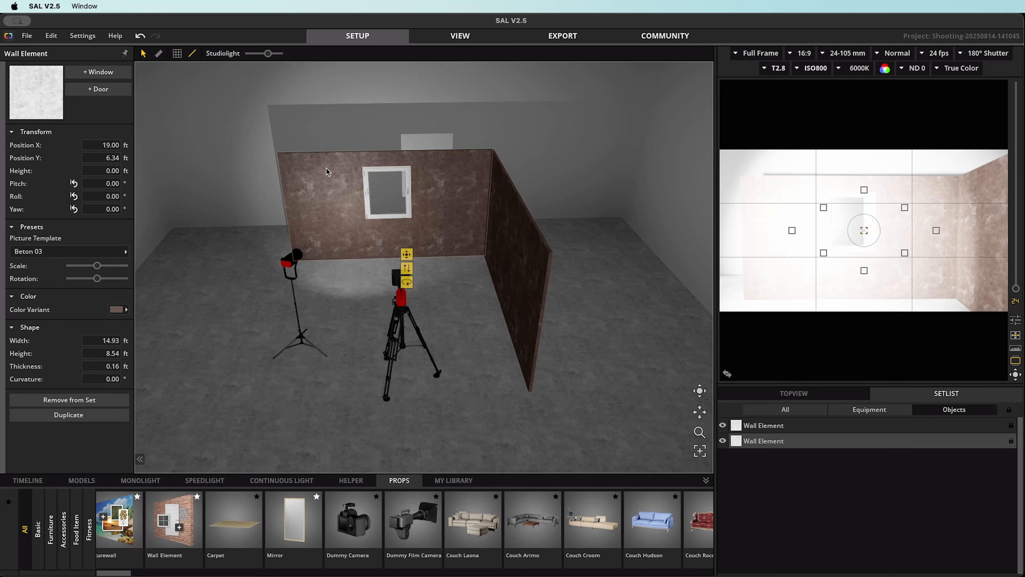
{"action": "left_click", "coordinate": [379, 199]}
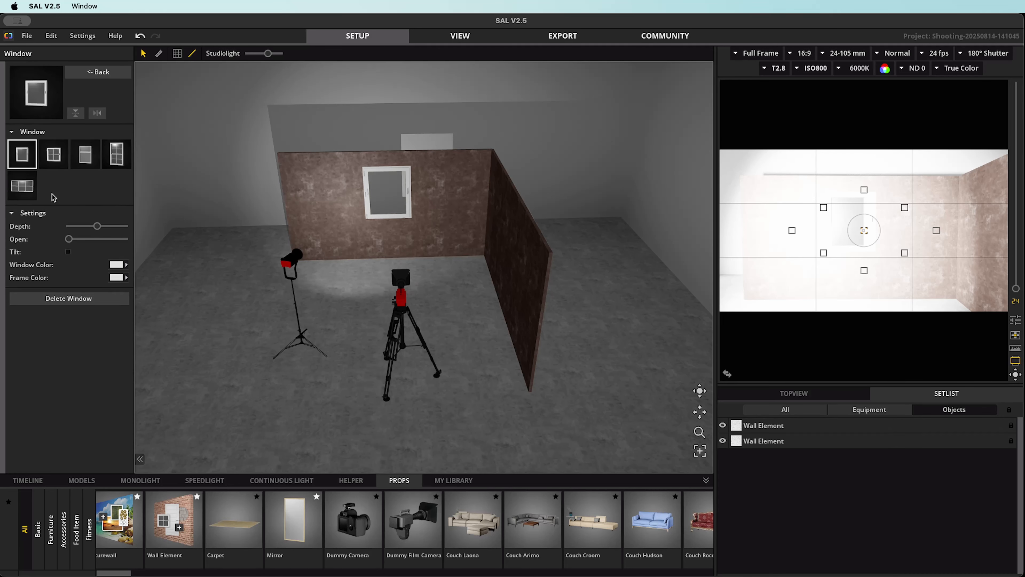
Step: Switch the window to the four-pane style and shift it toward the outer end of the back wall
{"action": "left_click", "coordinate": [52, 160]}
{"action": "scroll", "coordinate": [210, 185], "scroll_direction": "up", "scroll_amount": 2}
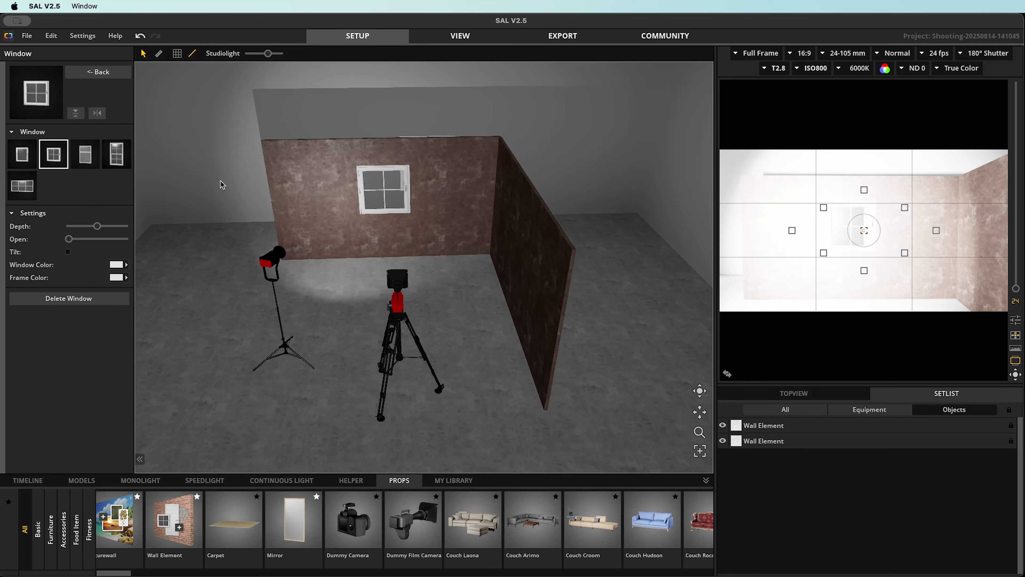
{"action": "left_click_drag", "start_coordinate": [381, 208], "coordinate": [328, 197]}
{"action": "scroll", "coordinate": [326, 198], "scroll_direction": "up", "scroll_amount": 2}
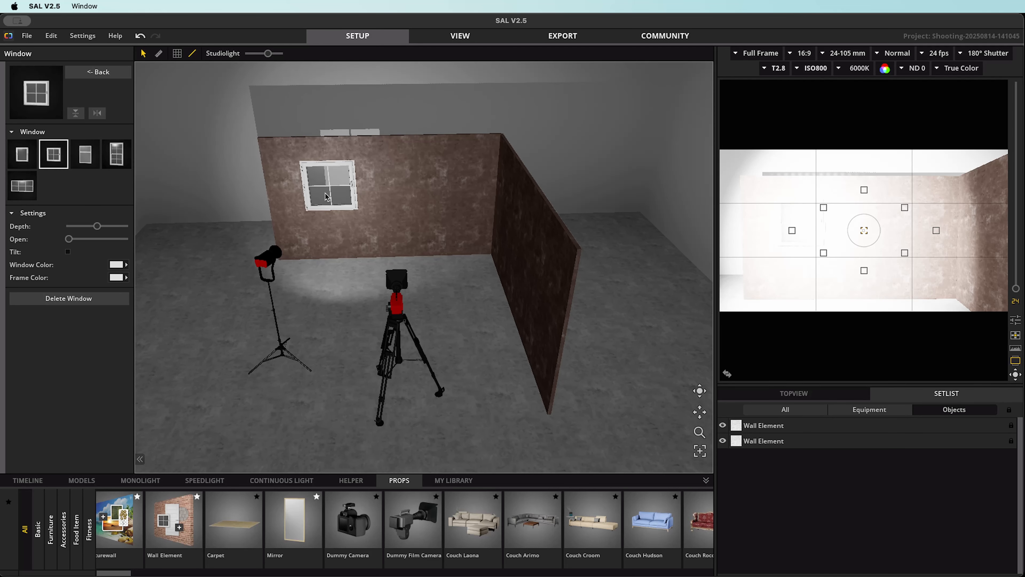
{"action": "left_click_drag", "start_coordinate": [315, 188], "coordinate": [328, 188]}
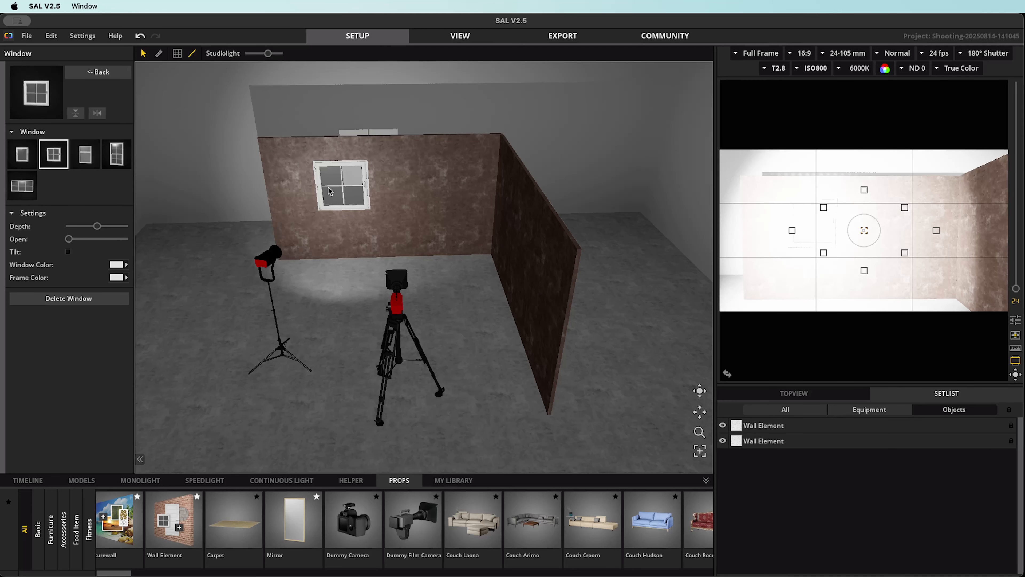
Step: Select all set elements and move them together away from the room's back wall
{"action": "left_click", "coordinate": [276, 252]}
{"action": "left_click", "coordinate": [229, 230]}
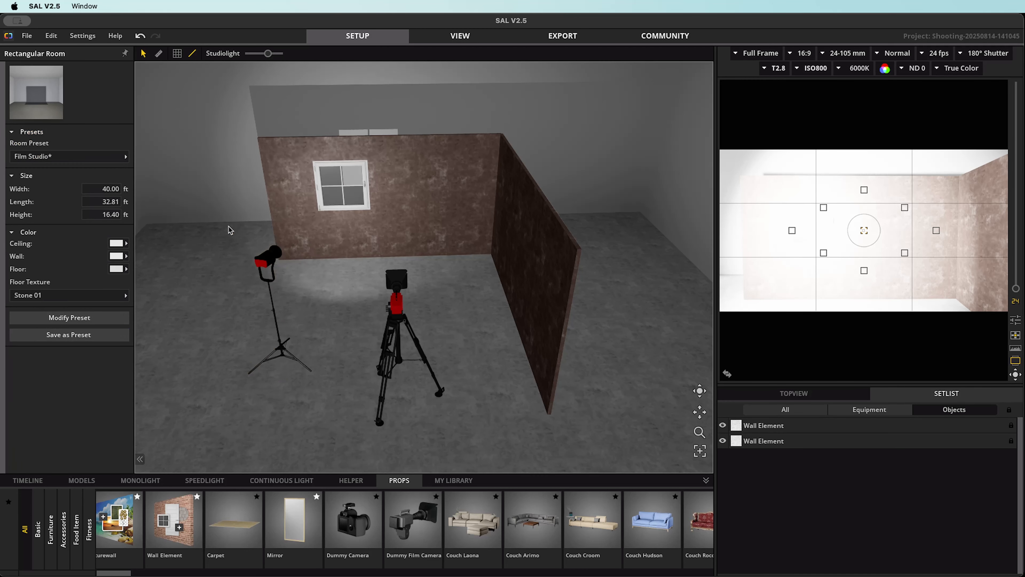
{"action": "key", "text": "super+a"}
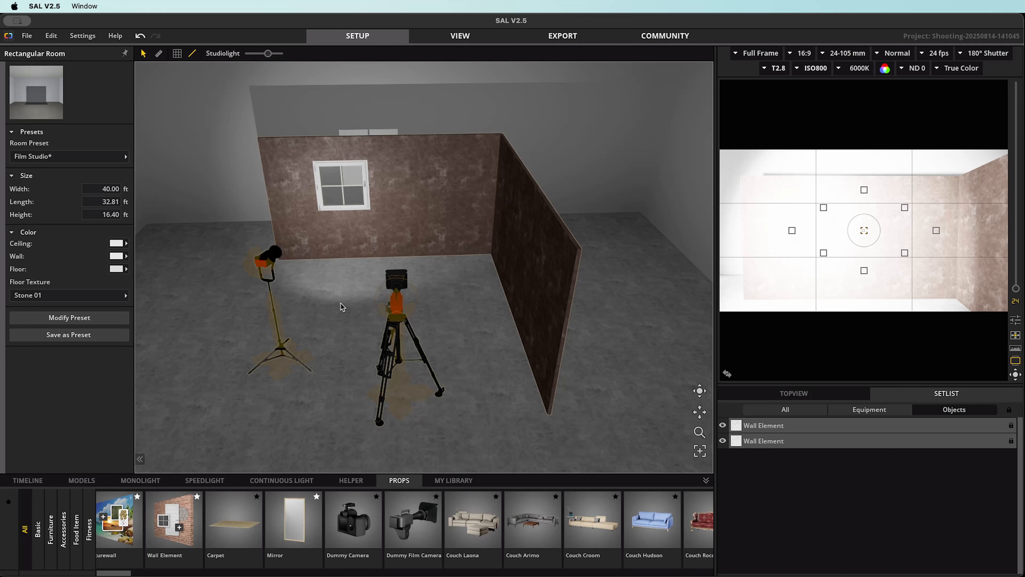
{"action": "left_click_drag", "start_coordinate": [402, 403], "coordinate": [409, 494]}
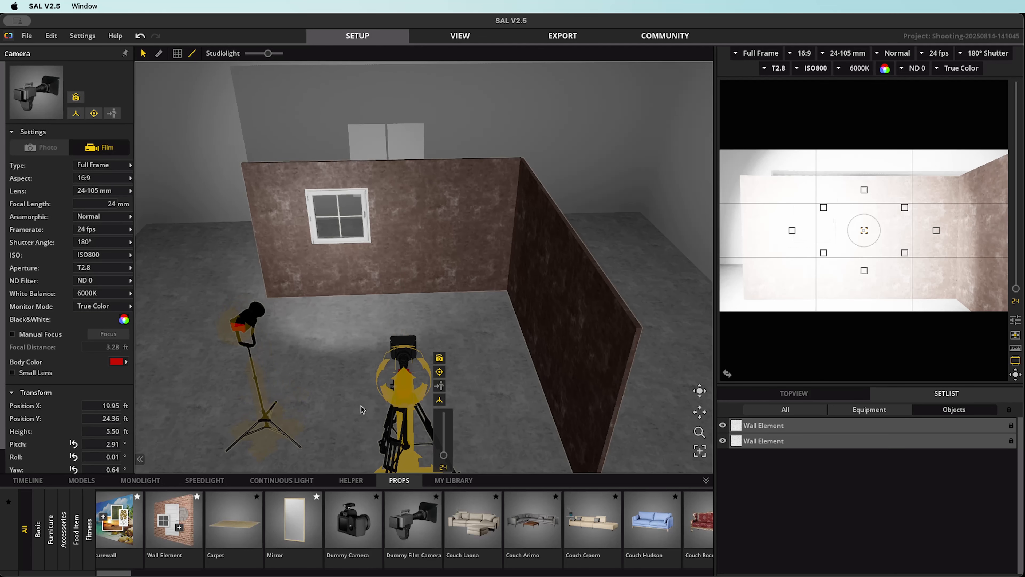
{"action": "scroll", "coordinate": [361, 404], "scroll_direction": "down", "scroll_amount": 5}
{"action": "left_click_drag", "start_coordinate": [412, 377], "coordinate": [424, 398]}
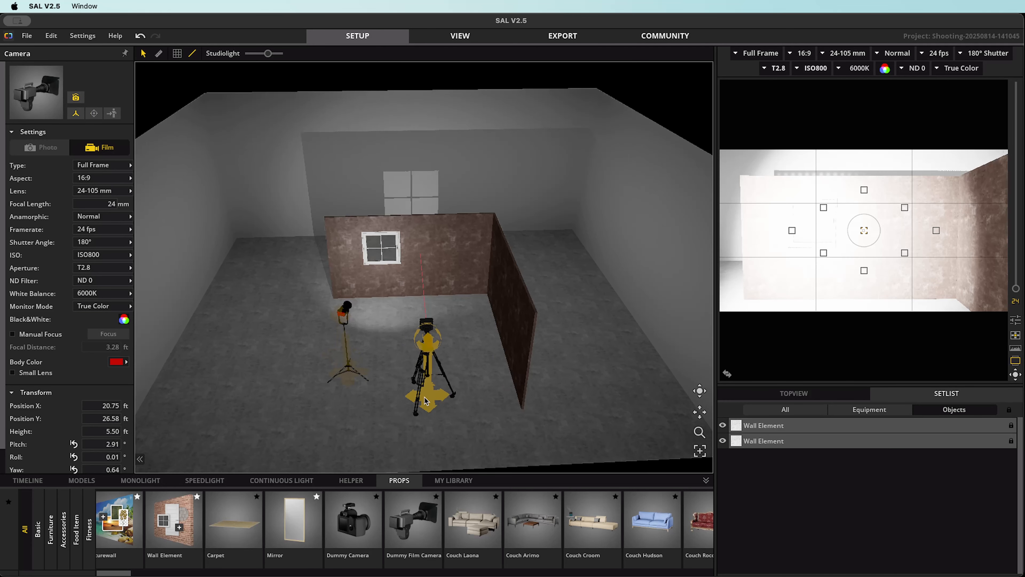
{"action": "scroll", "coordinate": [425, 400], "scroll_direction": "down", "scroll_amount": 1}
Step: Move only the Aputure light behind the window wall, to about X 12.19 ft and Y 7.92 ft, facing the window
{"action": "left_click", "coordinate": [282, 319]}
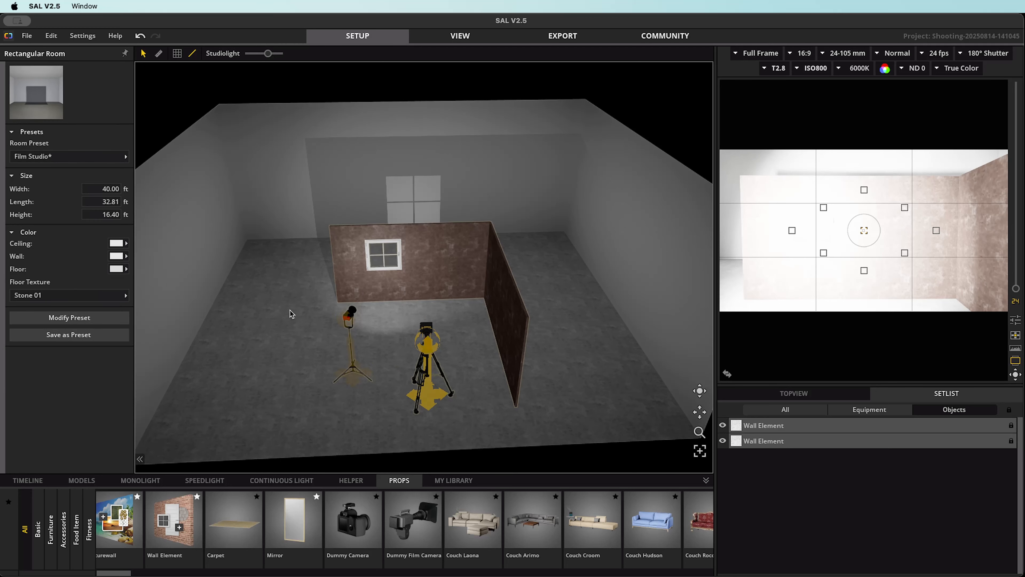
{"action": "left_click", "coordinate": [351, 356]}
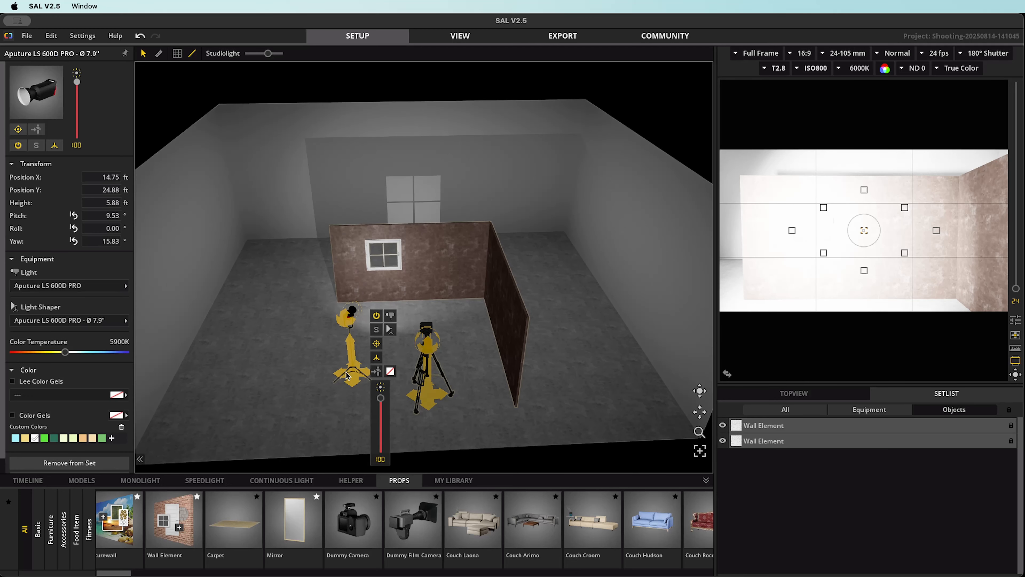
{"action": "left_click", "coordinate": [292, 356]}
{"action": "left_click", "coordinate": [348, 363]}
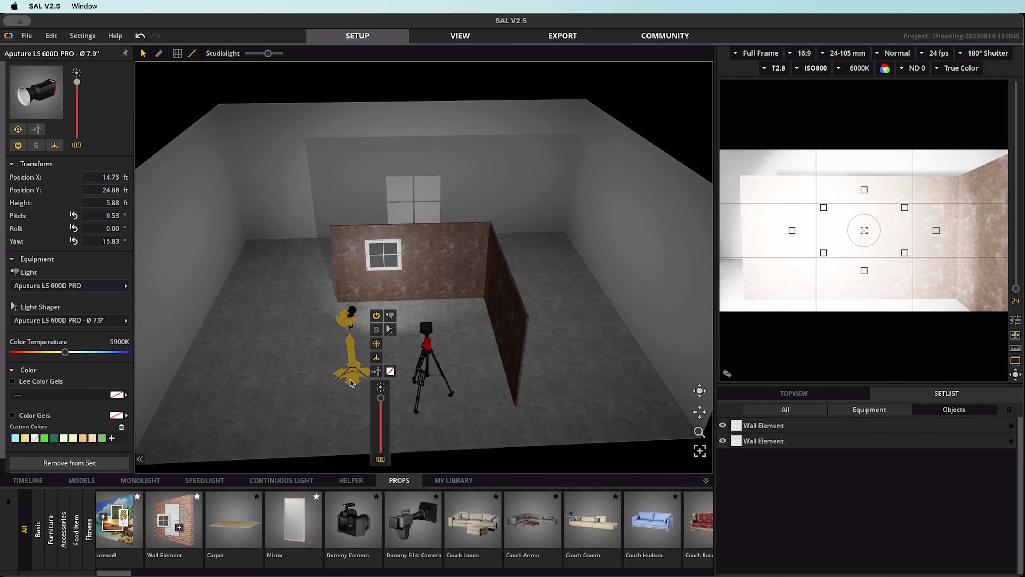
{"action": "left_click_drag", "start_coordinate": [349, 374], "coordinate": [337, 272]}
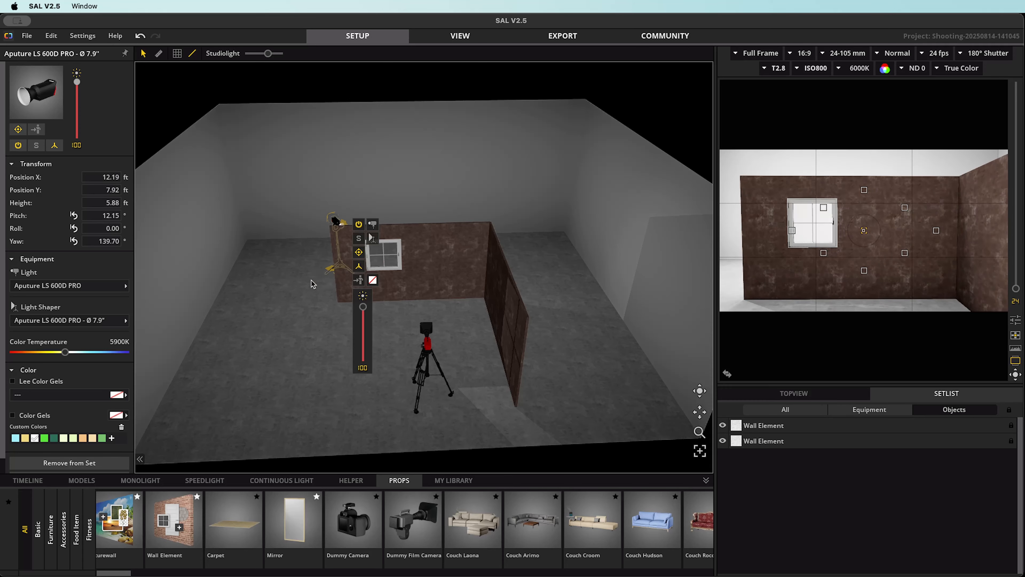
Step: Raise the Aputure light to about 7.78 ft and aim it down through the window, with pitch about 21° and yaw about 145.5°
{"action": "right_click_drag", "start_coordinate": [314, 284], "coordinate": [440, 284]}
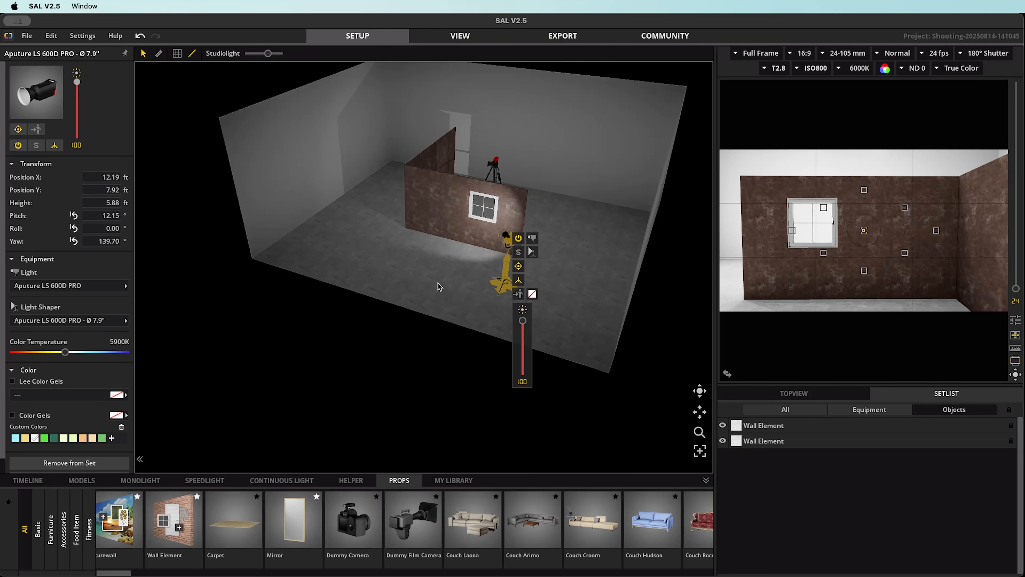
{"action": "left_click_drag", "start_coordinate": [511, 240], "coordinate": [197, 259]}
{"action": "scroll", "coordinate": [511, 248], "scroll_direction": "up", "scroll_amount": 2}
{"action": "scroll", "coordinate": [495, 243], "scroll_direction": "up", "scroll_amount": 1}
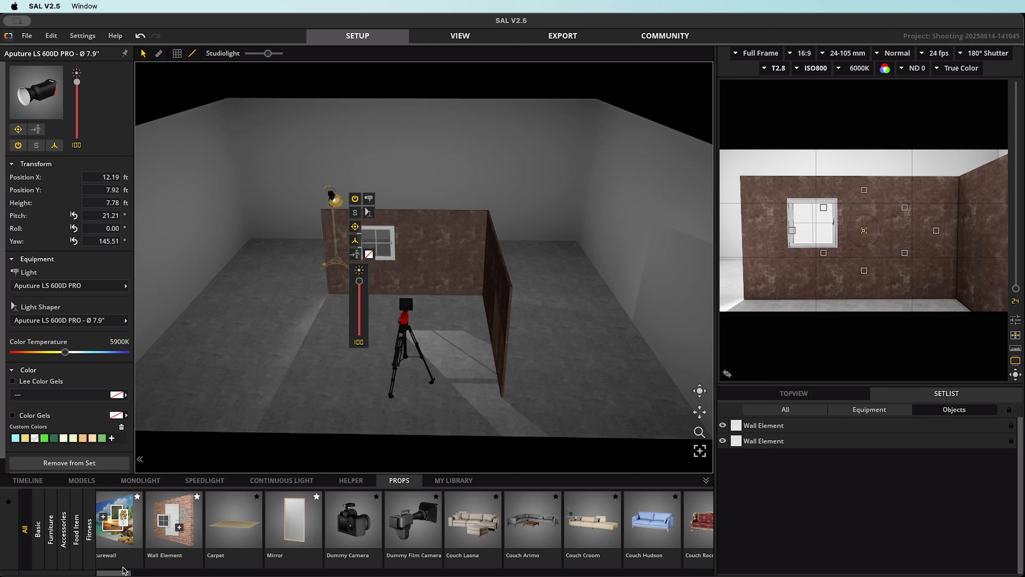
Step: Add the Armchair Chesterfield furniture prop near the side wall at about X 23.51 ft, Y 19.02 ft, turned to about 83° yaw
{"action": "left_click", "coordinate": [56, 536]}
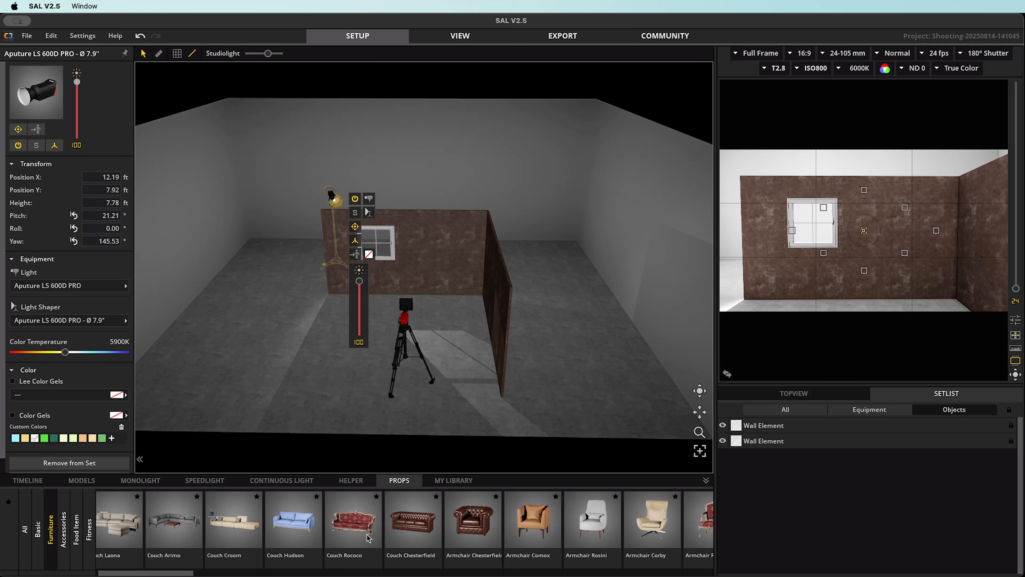
{"action": "scroll", "coordinate": [212, 538], "scroll_direction": "right", "scroll_amount": 1}
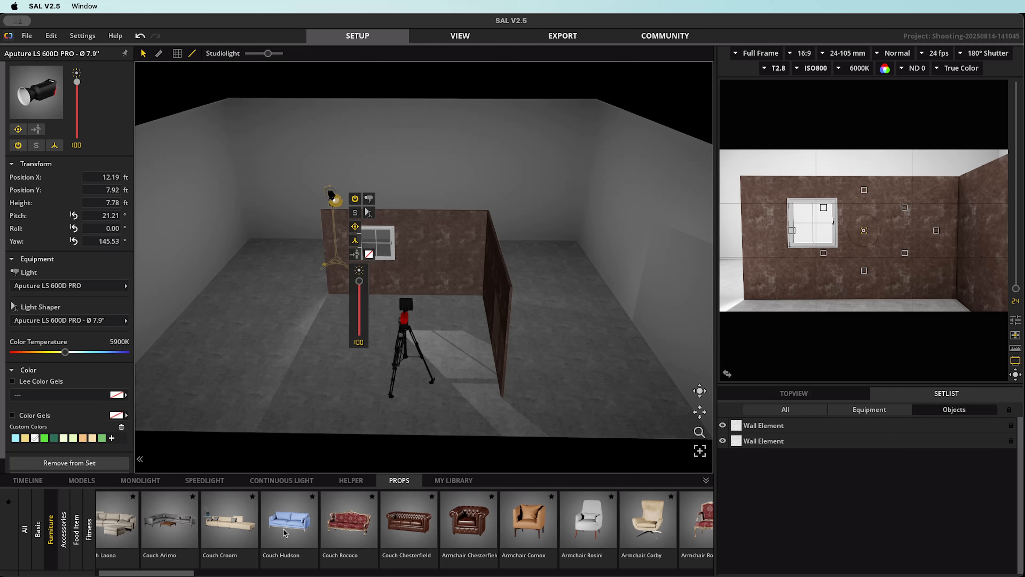
{"action": "left_click_drag", "start_coordinate": [469, 527], "coordinate": [403, 358]}
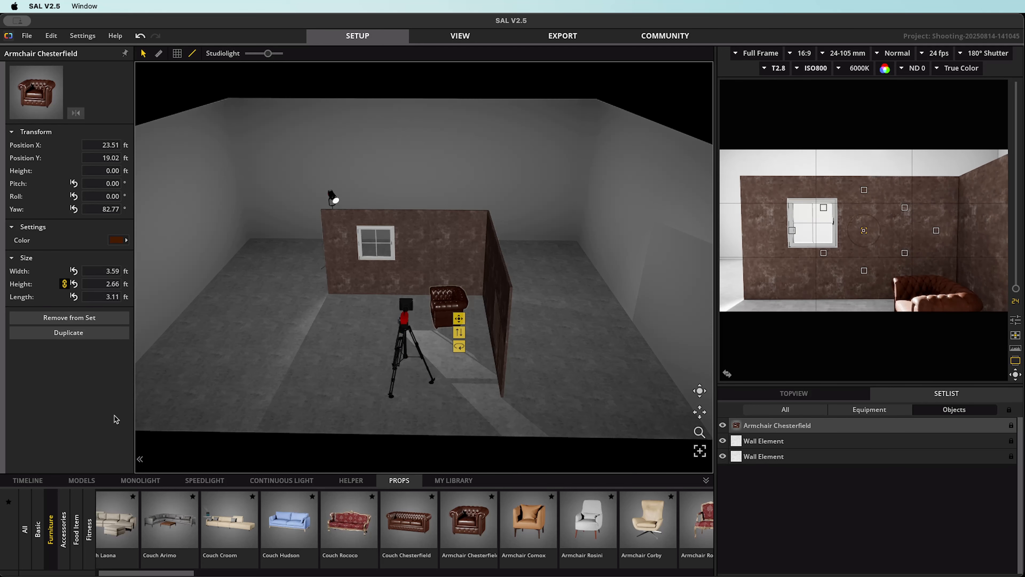
Step: Add the Mike model to the set beside the armchair
{"action": "left_click", "coordinate": [189, 480]}
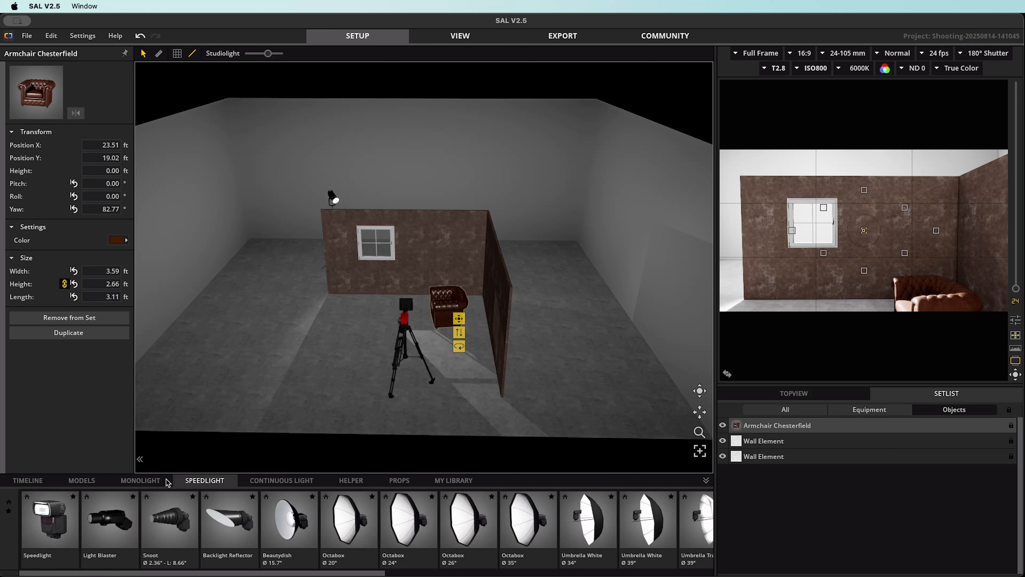
{"action": "left_click", "coordinate": [153, 480]}
{"action": "left_click", "coordinate": [81, 481]}
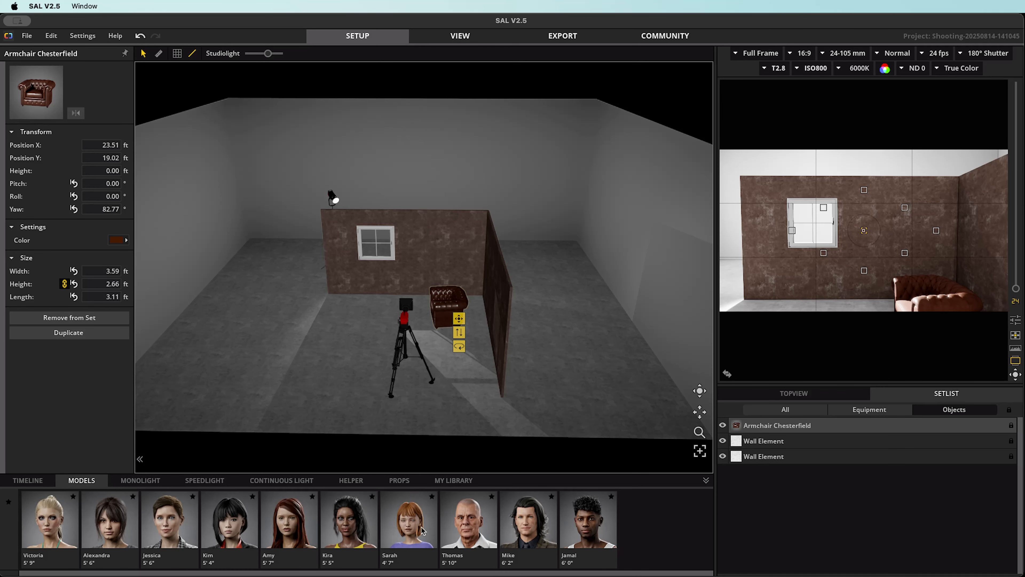
{"action": "left_click_drag", "start_coordinate": [521, 533], "coordinate": [420, 323]}
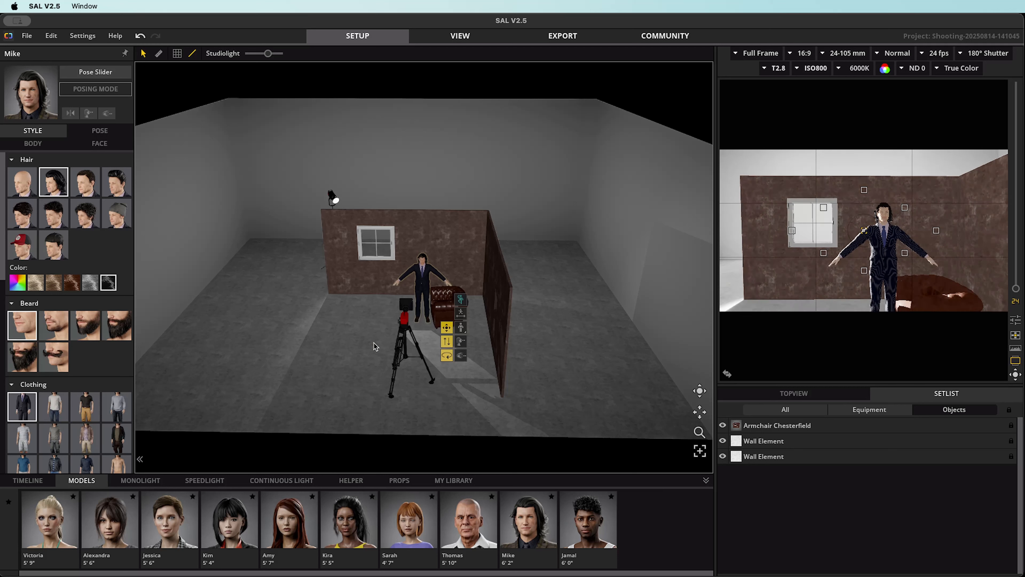
Step: Apply the men's sitting pose with hands clasped in front of the face to the model
{"action": "left_click", "coordinate": [92, 132]}
{"action": "scroll", "coordinate": [86, 422], "scroll_direction": "down", "scroll_amount": 1}
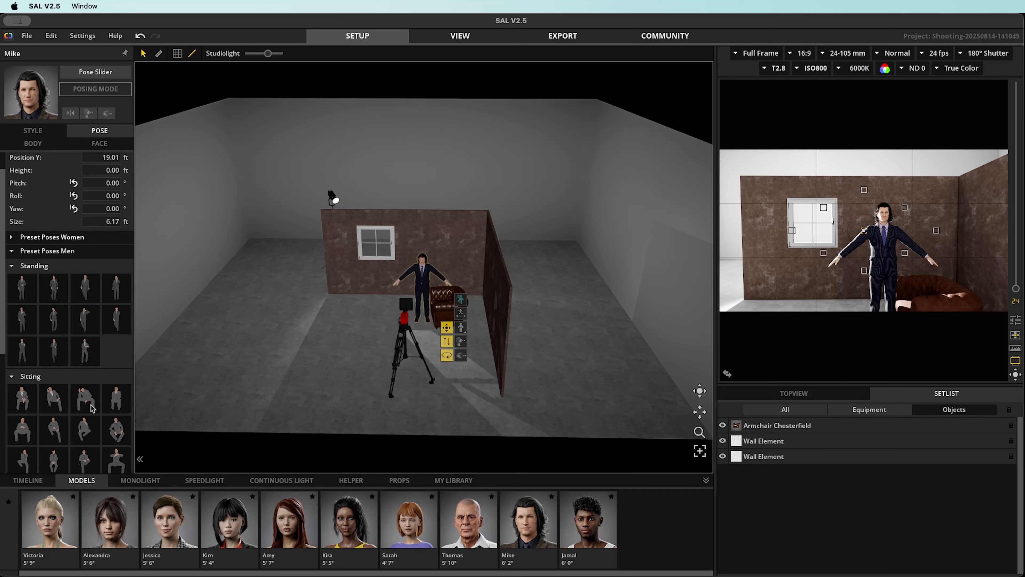
{"action": "left_click", "coordinate": [115, 398]}
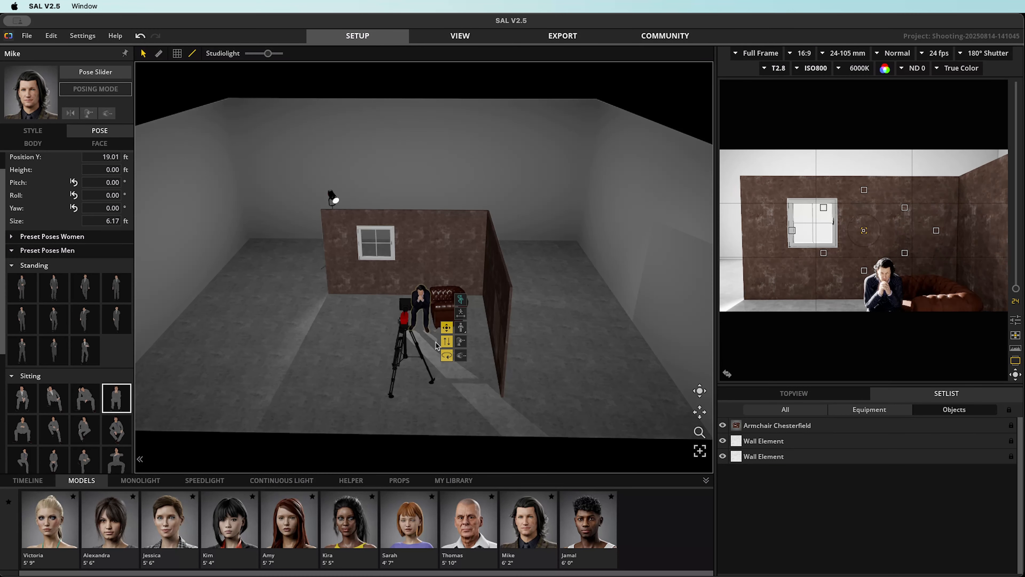
Step: Rotate the seated man to about 75.5° yaw and move him onto the armchair
{"action": "left_click_drag", "start_coordinate": [447, 356], "coordinate": [335, 351]}
{"action": "scroll", "coordinate": [422, 300], "scroll_direction": "up", "scroll_amount": 1}
{"action": "left_click_drag", "start_coordinate": [424, 300], "coordinate": [444, 298]}
{"action": "scroll", "coordinate": [442, 298], "scroll_direction": "up", "scroll_amount": 1}
{"action": "scroll", "coordinate": [444, 299], "scroll_direction": "up", "scroll_amount": 1}
{"action": "scroll", "coordinate": [444, 299], "scroll_direction": "down", "scroll_amount": 1}
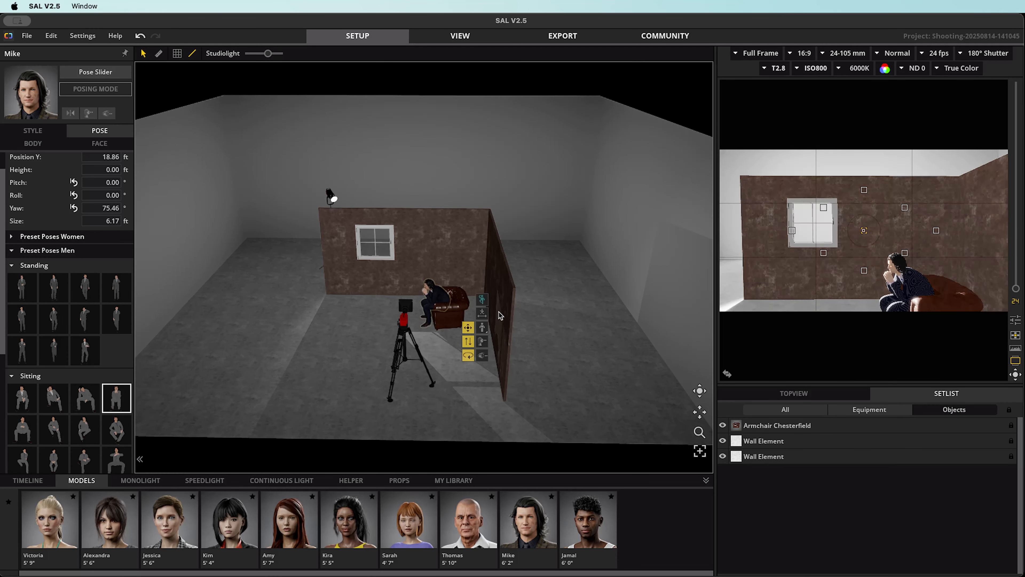
Step: Show the top view in an enlarged area below the camera preview and place the camera's focus on the seated man
{"action": "left_click", "coordinate": [791, 391]}
{"action": "left_click_drag", "start_coordinate": [791, 384], "coordinate": [791, 247]}
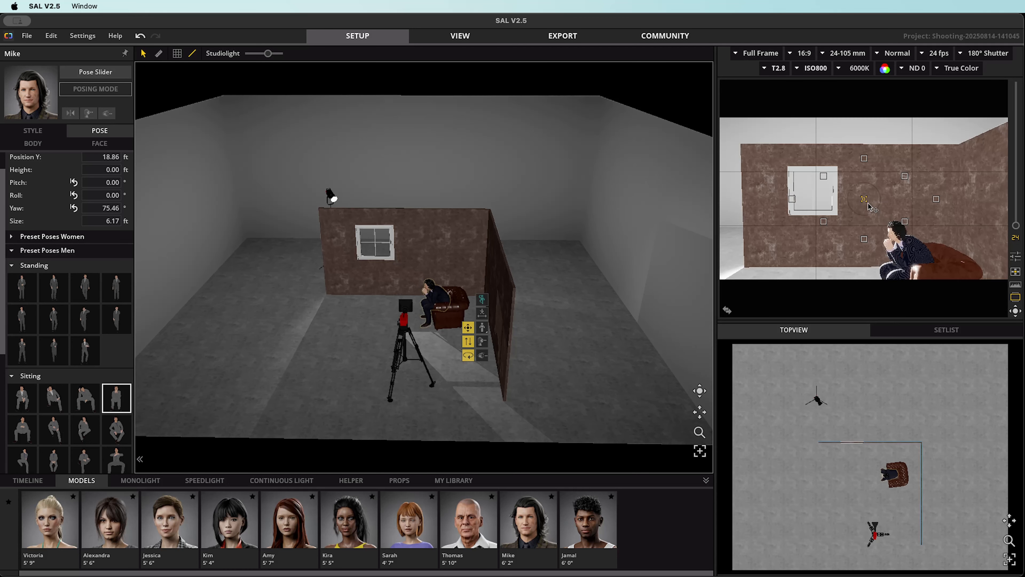
{"action": "left_click", "coordinate": [896, 234]}
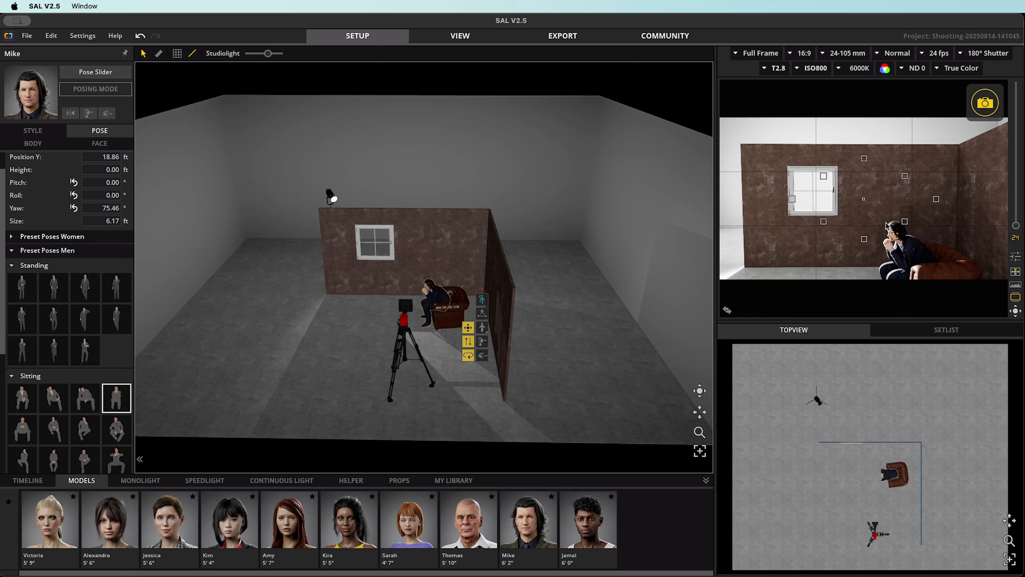
Step: Hide the grid overlay in the camera preview and check the shot enlarged in the main viewport before swapping the views back
{"action": "left_click", "coordinate": [1015, 273]}
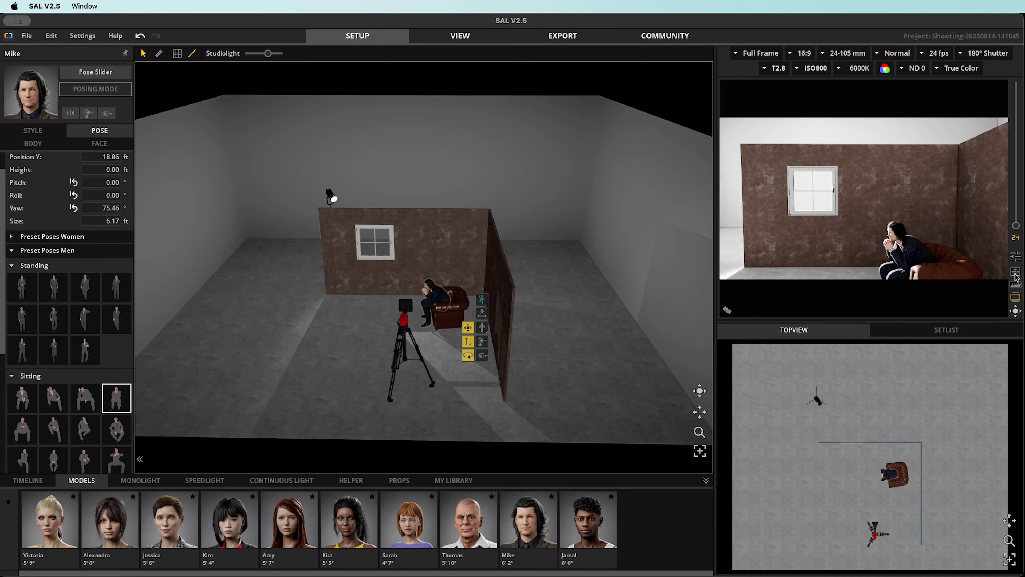
{"action": "key", "text": "Tab"}
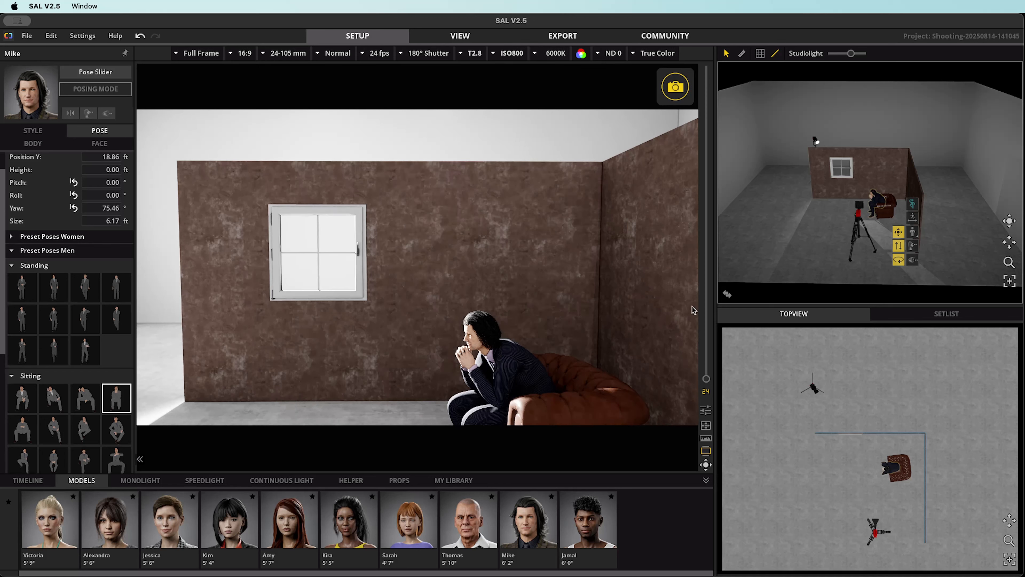
{"action": "left_click", "coordinate": [726, 297]}
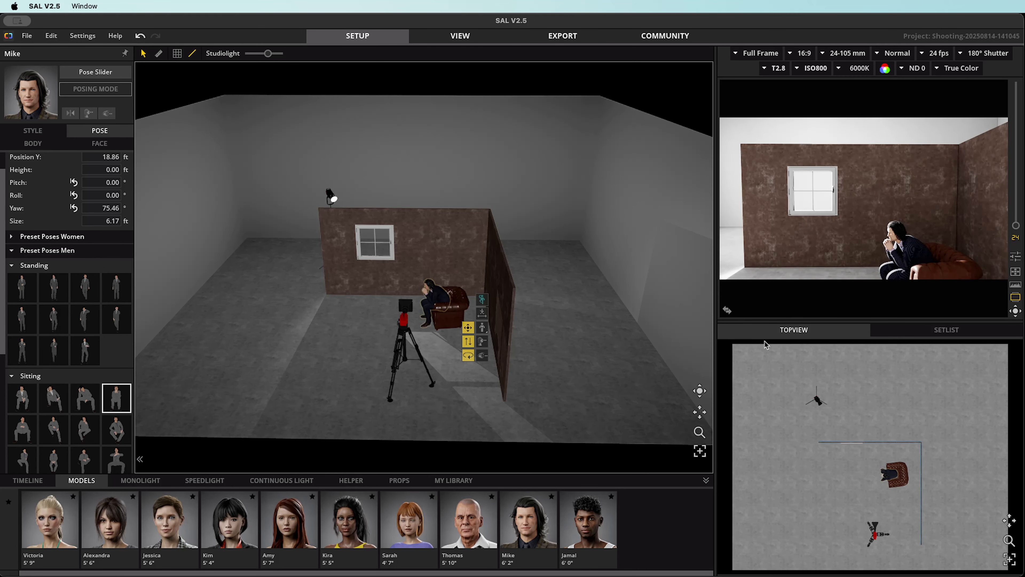
Step: Fine-tune the seated man's position in the top view so he sits deeper in the armchair, at about Y 19.02 ft
{"action": "scroll", "coordinate": [895, 486], "scroll_direction": "up", "scroll_amount": 6}
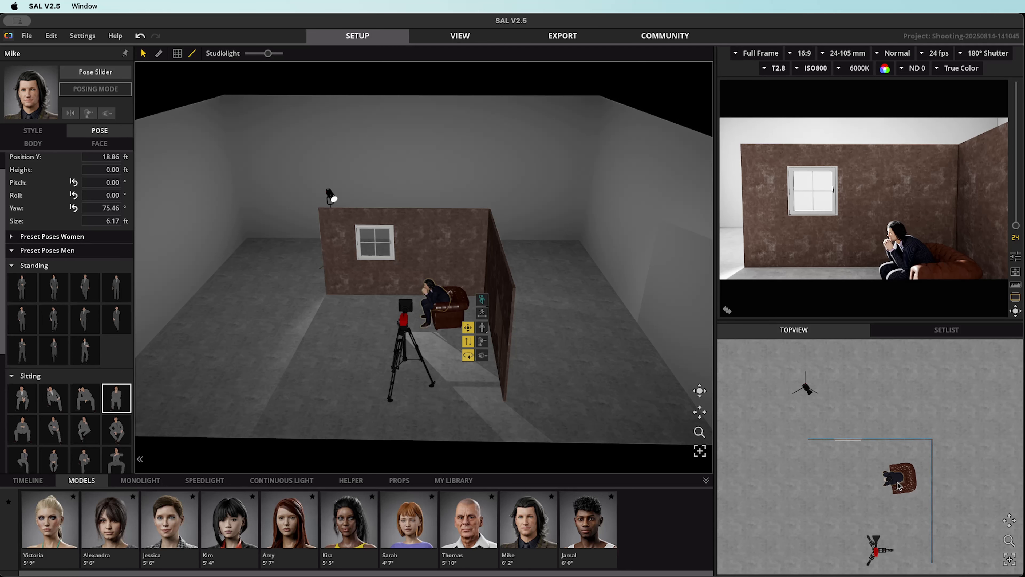
{"action": "left_click", "coordinate": [877, 500]}
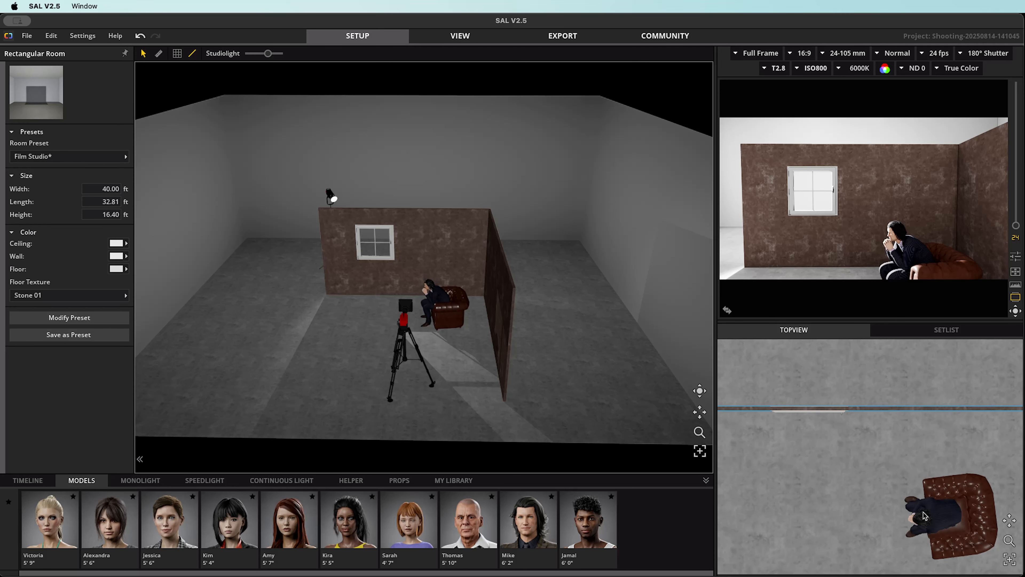
{"action": "left_click_drag", "start_coordinate": [924, 516], "coordinate": [931, 520]}
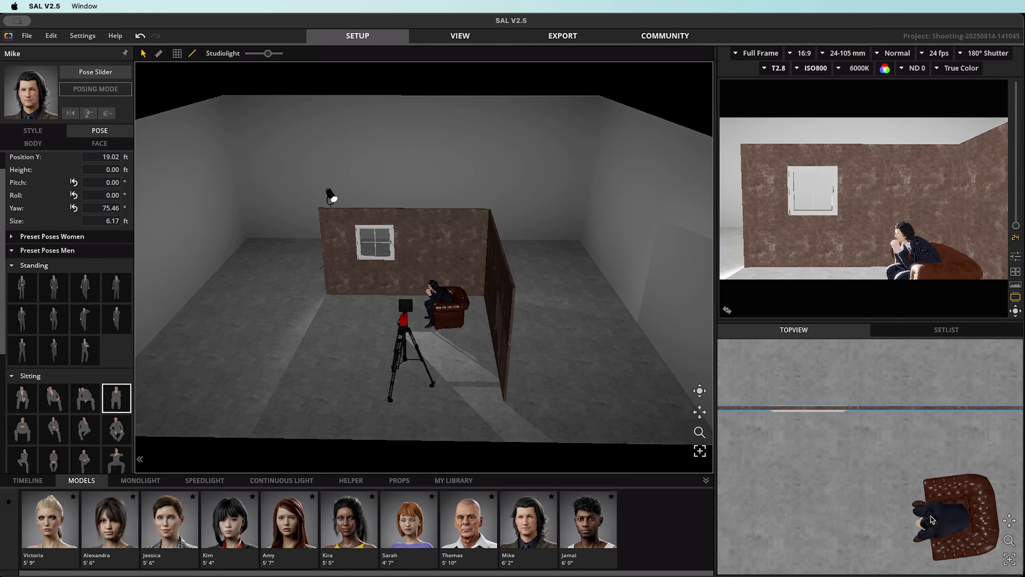
Step: Reframe the camera on the seated man with height about 4.77 ft, pitch about 8.13°, yaw about 10.83° and a 35 mm focal length
{"action": "left_click", "coordinate": [407, 352]}
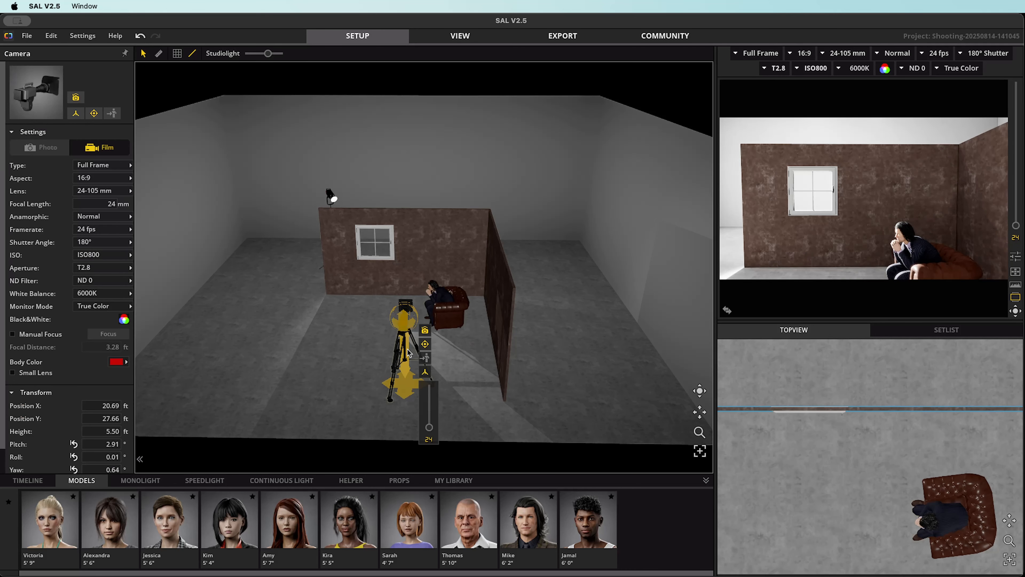
{"action": "left_click_drag", "start_coordinate": [409, 353], "coordinate": [409, 364]}
{"action": "left_click_drag", "start_coordinate": [404, 329], "coordinate": [269, 221]}
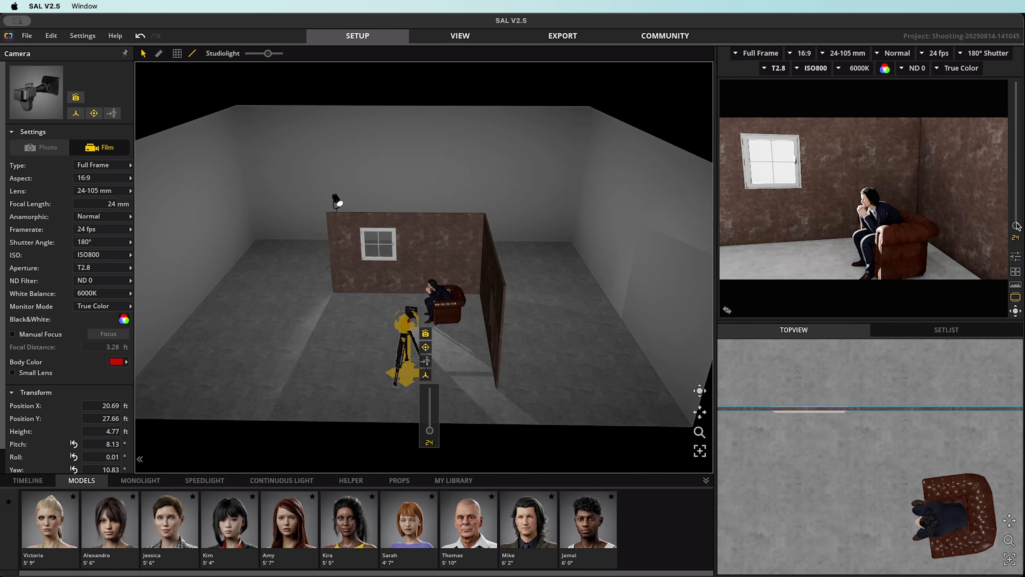
{"action": "left_click_drag", "start_coordinate": [1017, 225], "coordinate": [1016, 206]}
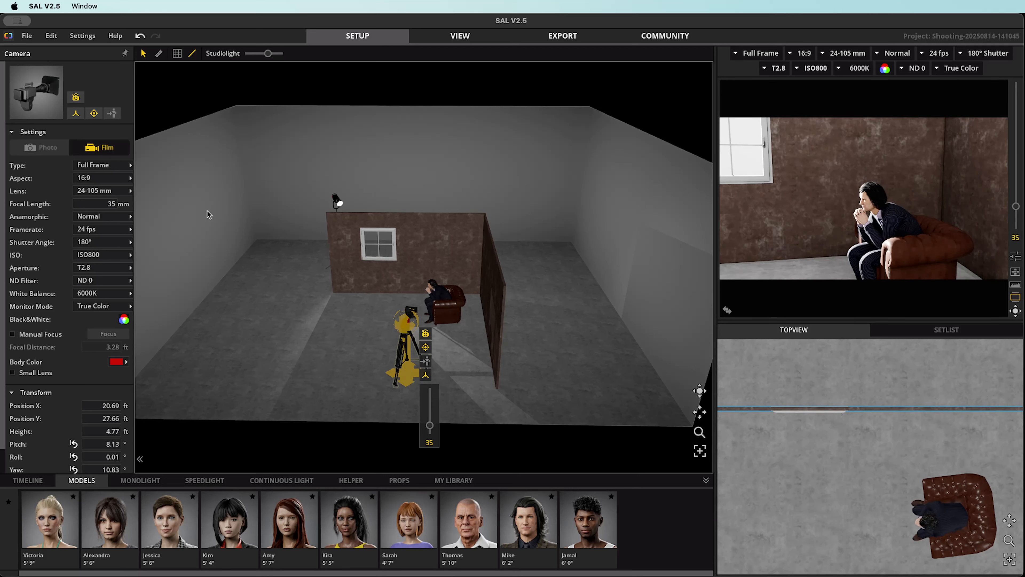
Step: Set the studio room's ceiling color to the black template color
{"action": "left_click", "coordinate": [255, 154]}
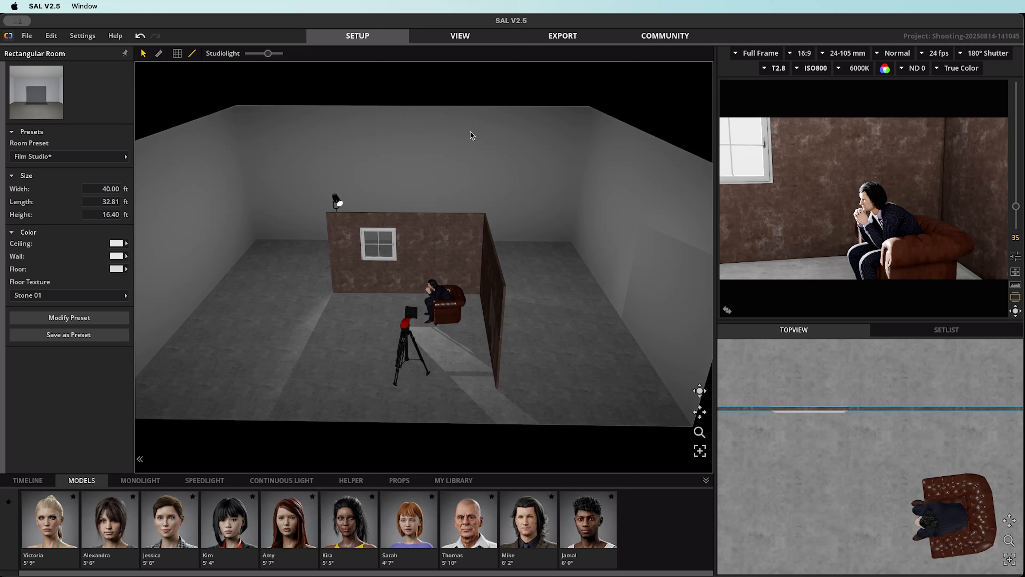
{"action": "left_click", "coordinate": [115, 243]}
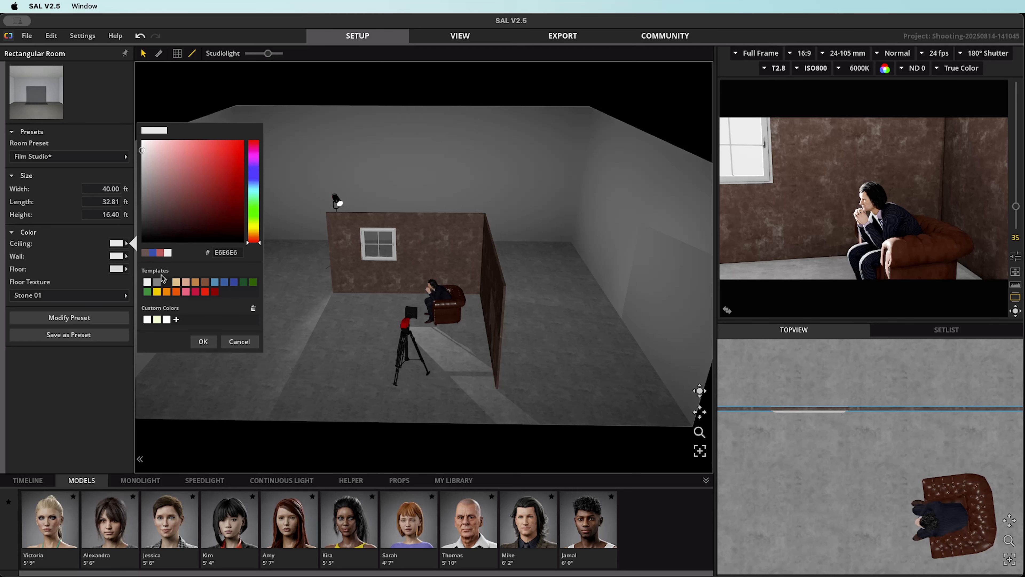
{"action": "left_click", "coordinate": [165, 281]}
{"action": "left_click", "coordinate": [203, 340]}
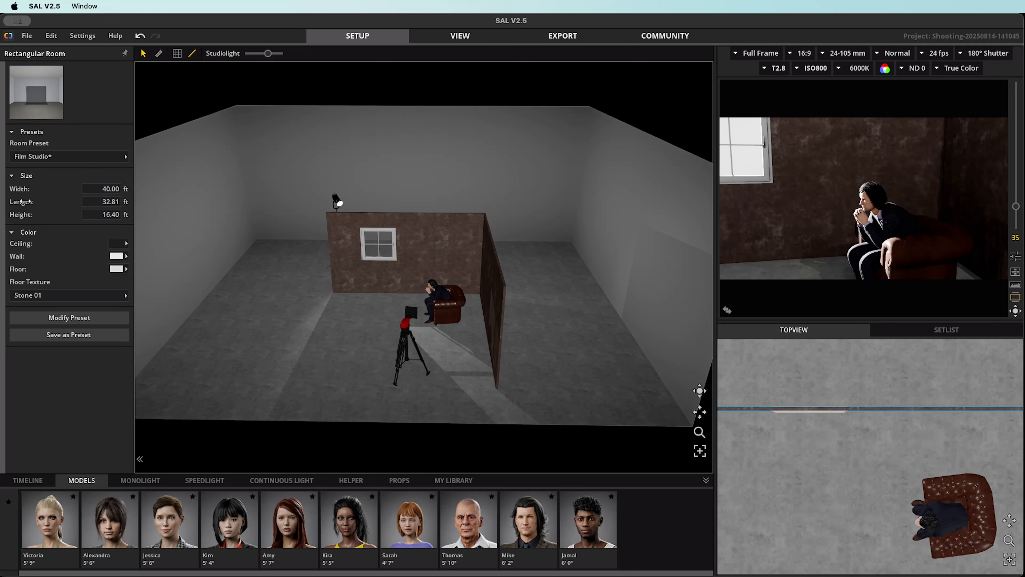
Step: Give the studio room's floor the Wood 03 texture
{"action": "left_click", "coordinate": [49, 298]}
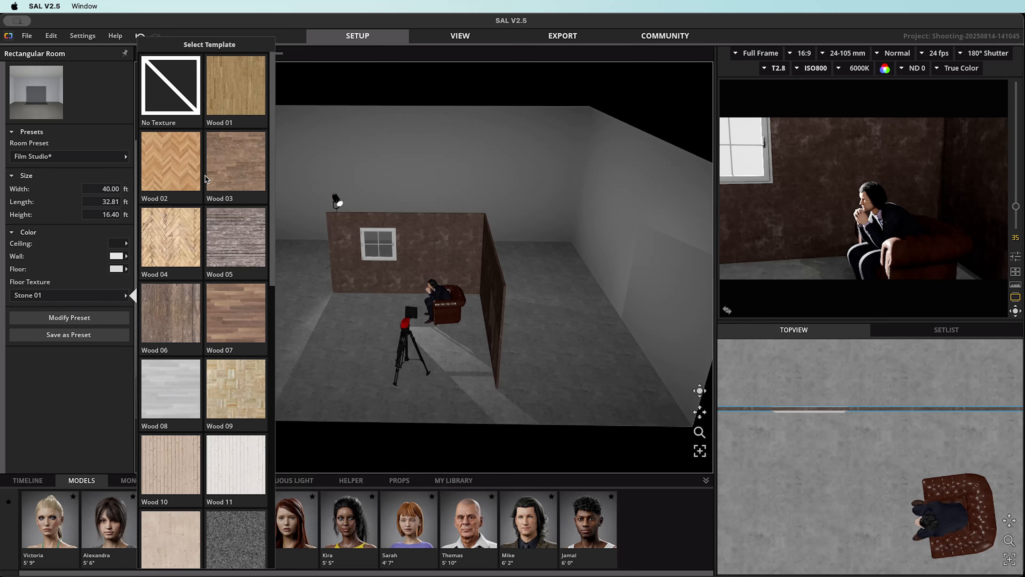
{"action": "left_click", "coordinate": [244, 178]}
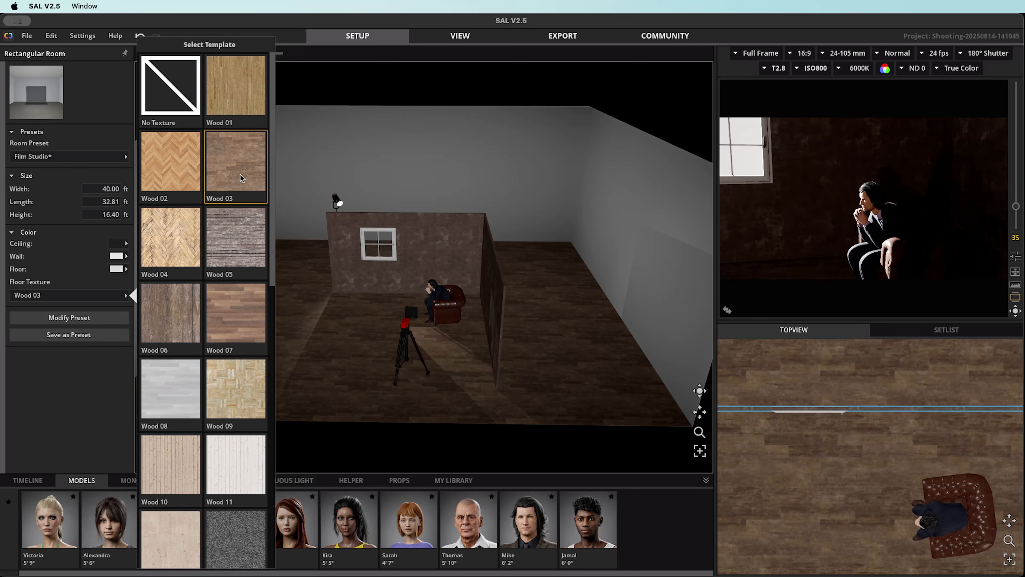
{"action": "left_click", "coordinate": [511, 331]}
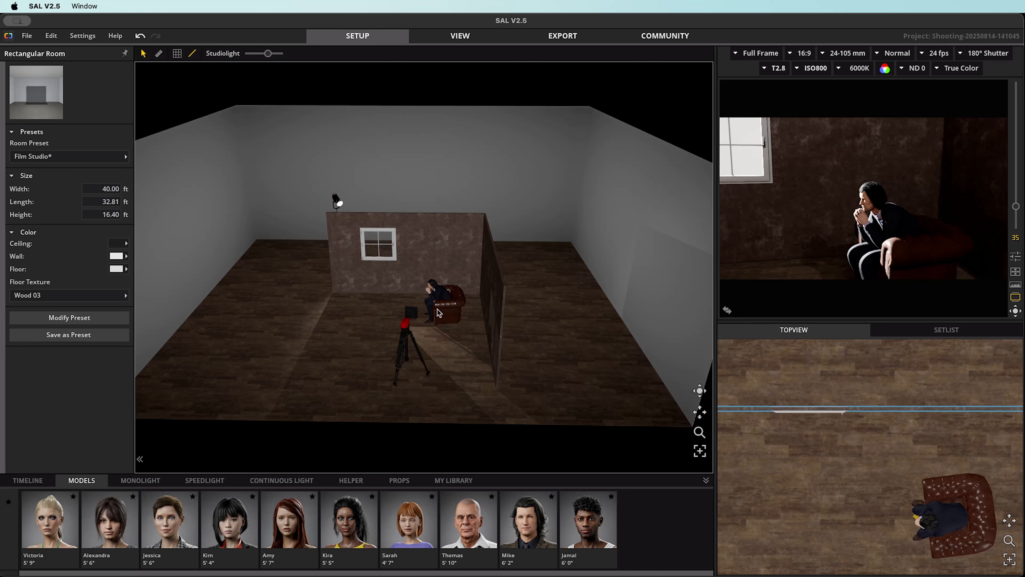
Step: Add a Picturewall prop behind the window wall at about X 17.82 ft, Y 4.85 ft
{"action": "left_click", "coordinate": [399, 480]}
{"action": "left_click", "coordinate": [25, 530]}
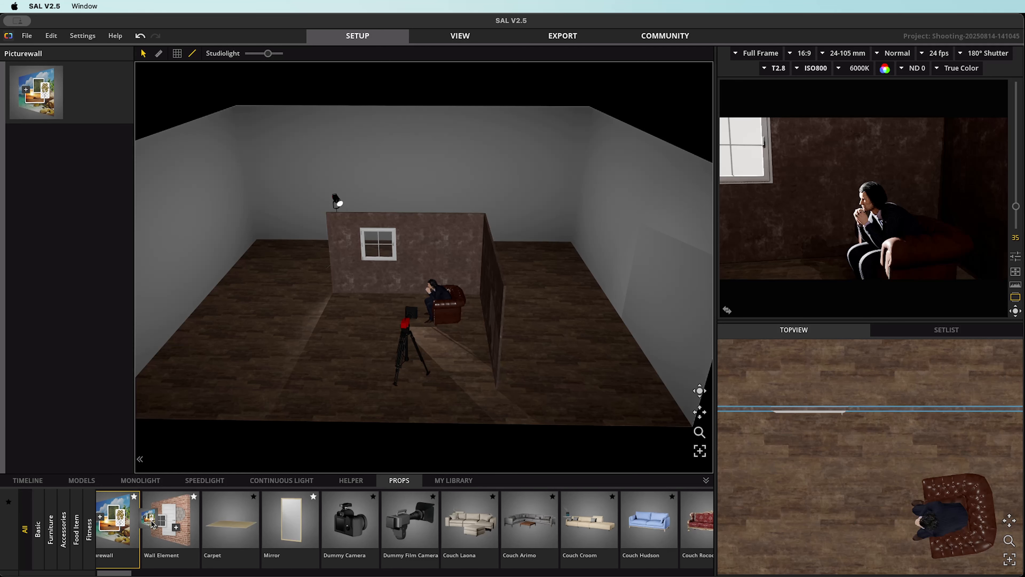
{"action": "left_click_drag", "start_coordinate": [111, 536], "coordinate": [404, 253]}
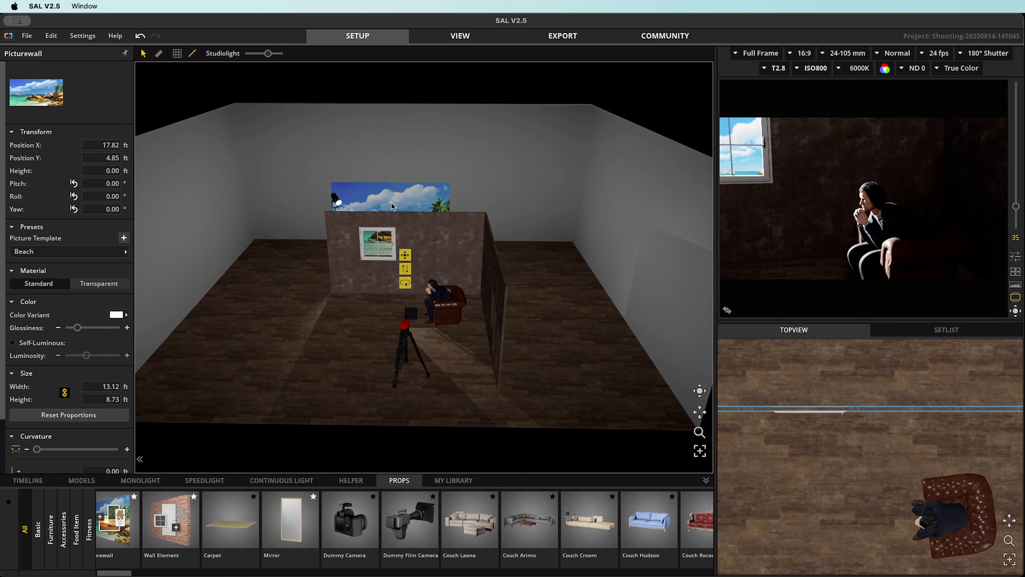
{"action": "left_click", "coordinate": [100, 254]}
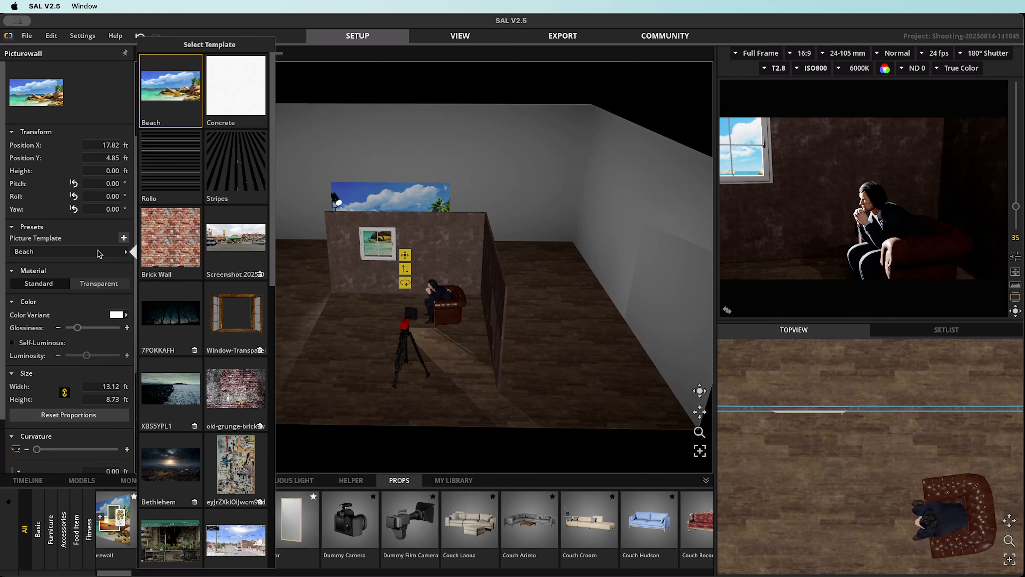
{"action": "scroll", "coordinate": [211, 241], "scroll_direction": "down", "scroll_amount": 3}
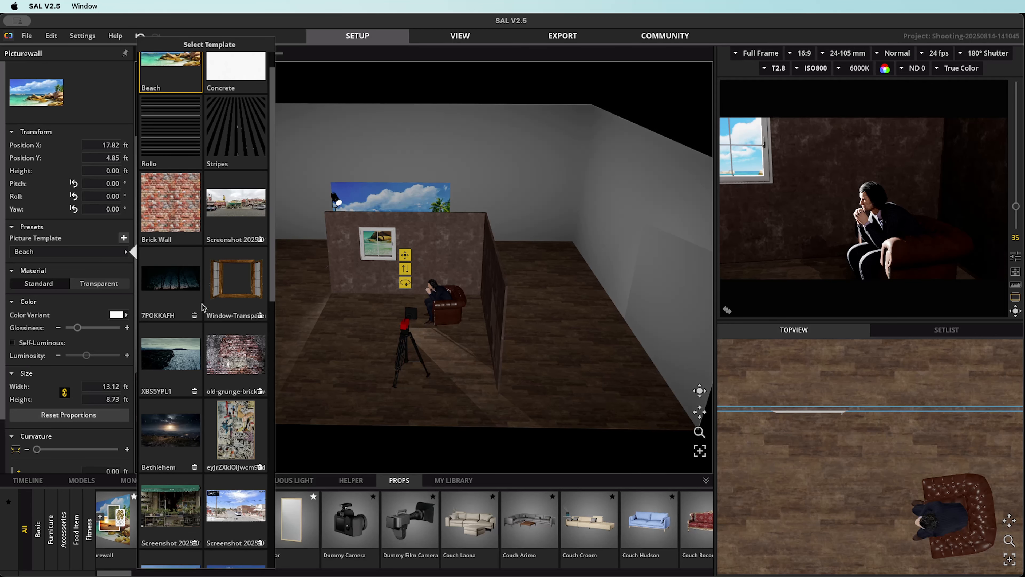
{"action": "scroll", "coordinate": [173, 334], "scroll_direction": "down", "scroll_amount": 5}
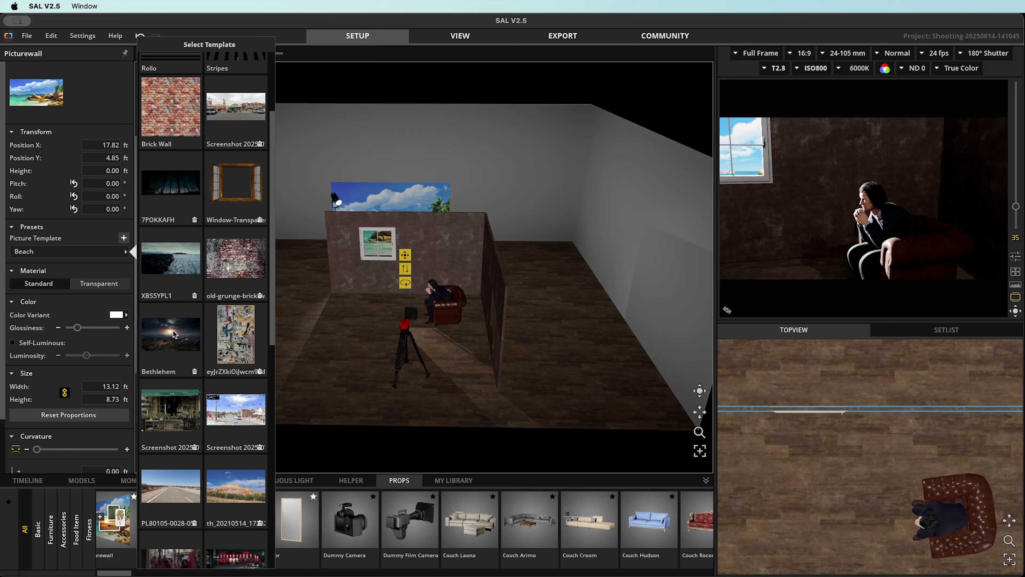
{"action": "left_click", "coordinate": [178, 434]}
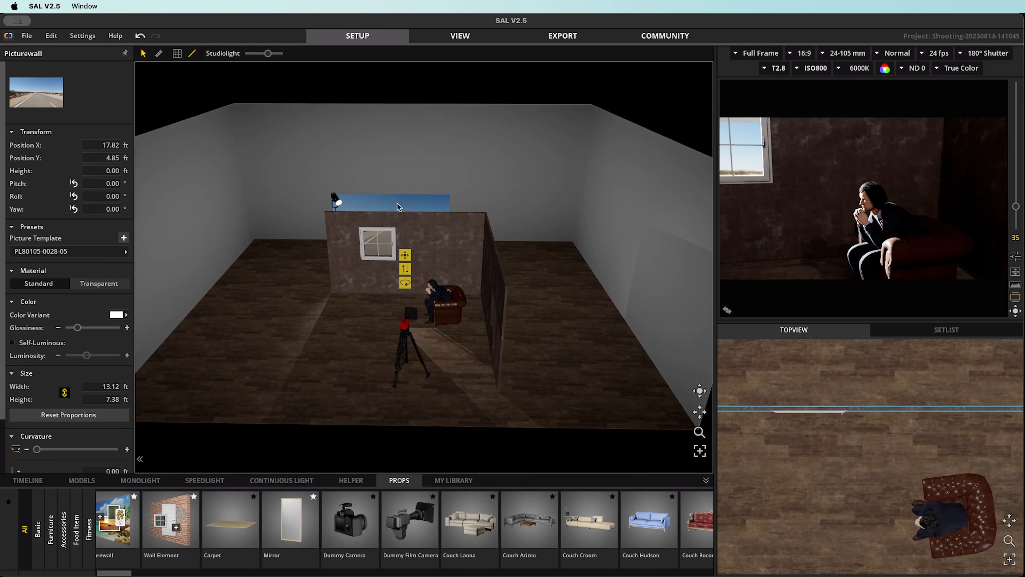
{"action": "left_click", "coordinate": [34, 342]}
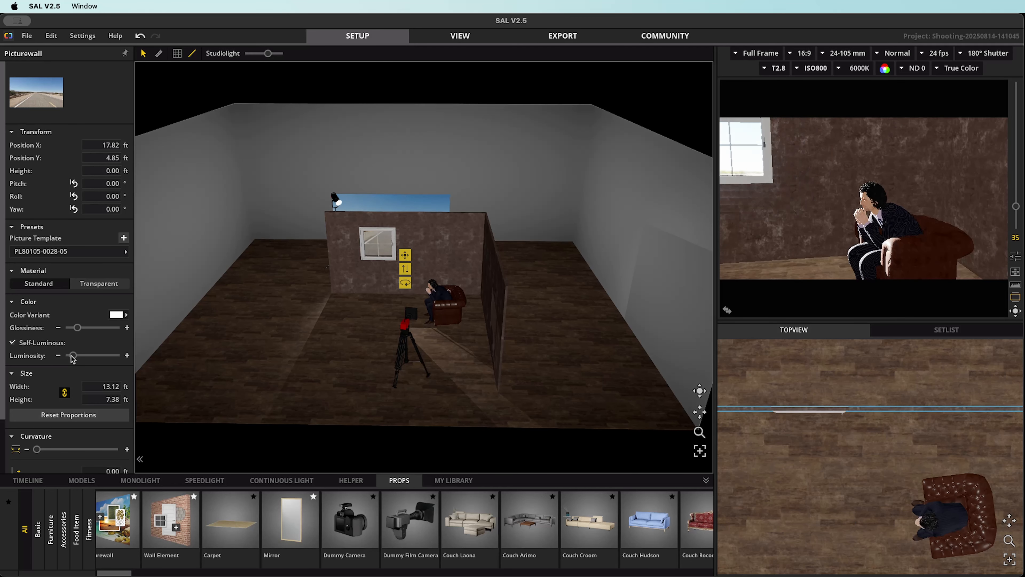
{"action": "left_click_drag", "start_coordinate": [85, 356], "coordinate": [70, 358]}
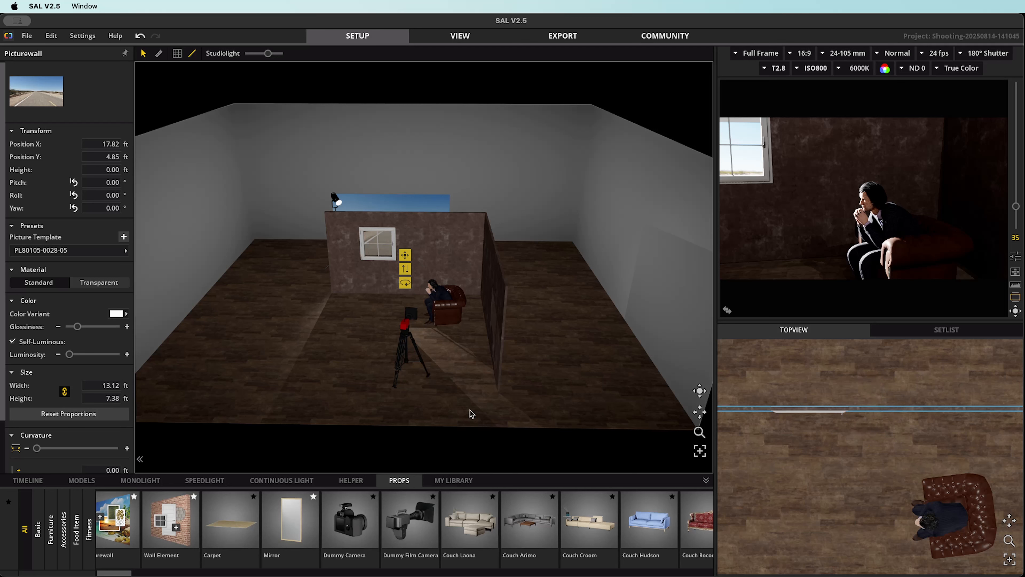
Step: Lower the camera slightly to a height of about 4.72 ft with a pitch of about 7.84°
{"action": "left_click", "coordinate": [418, 332]}
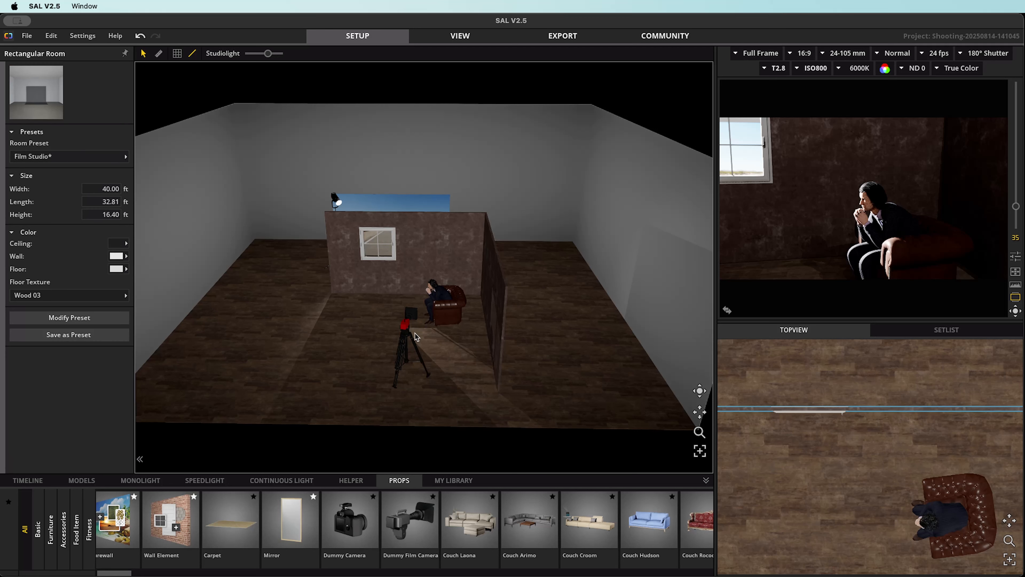
{"action": "left_click", "coordinate": [405, 345]}
{"action": "mouse_move", "coordinate": [405, 345]}
{"action": "left_mouse_down"}
{"action": "mouse_move", "coordinate": [404, 359]}
{"action": "mouse_move", "coordinate": [404, 343]}
{"action": "left_mouse_up"}
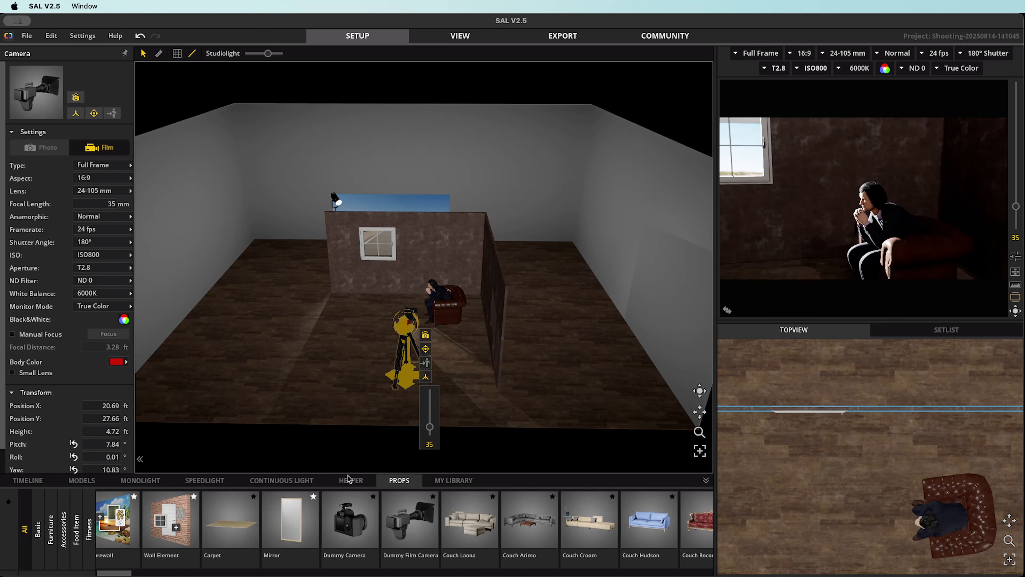
Step: Add an Arri S30-C light facing the seated man at about X 16.88 ft, Y 21.29 ft
{"action": "left_click", "coordinate": [273, 481]}
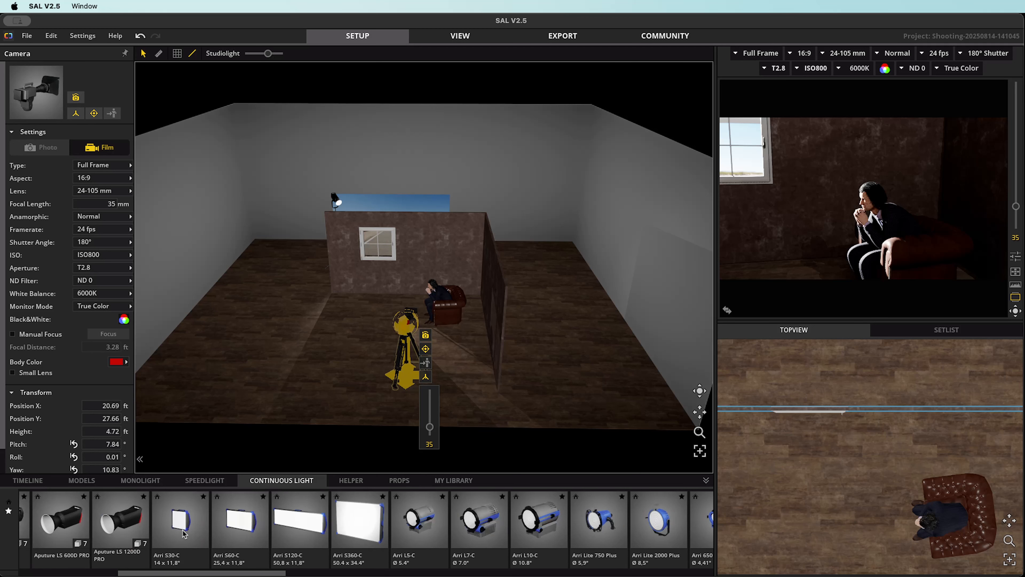
{"action": "left_click", "coordinate": [183, 532]}
{"action": "left_click_drag", "start_coordinate": [183, 533], "coordinate": [387, 378]}
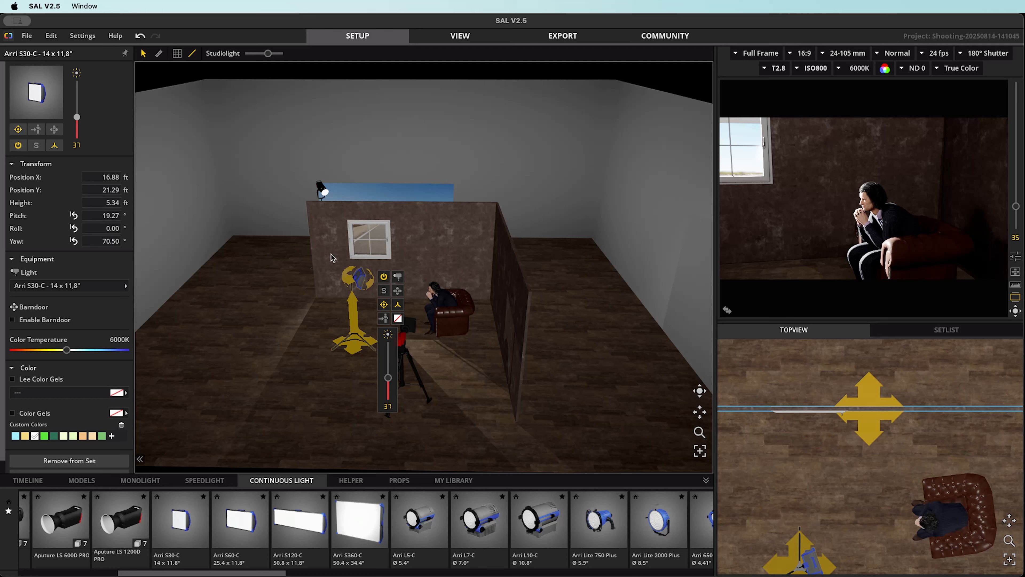
Step: Solo the Arri S30-C, set its intensity to 62 and move it toward the window to about X 16.15 ft, Y 18.87 ft
{"action": "left_click", "coordinate": [380, 290]}
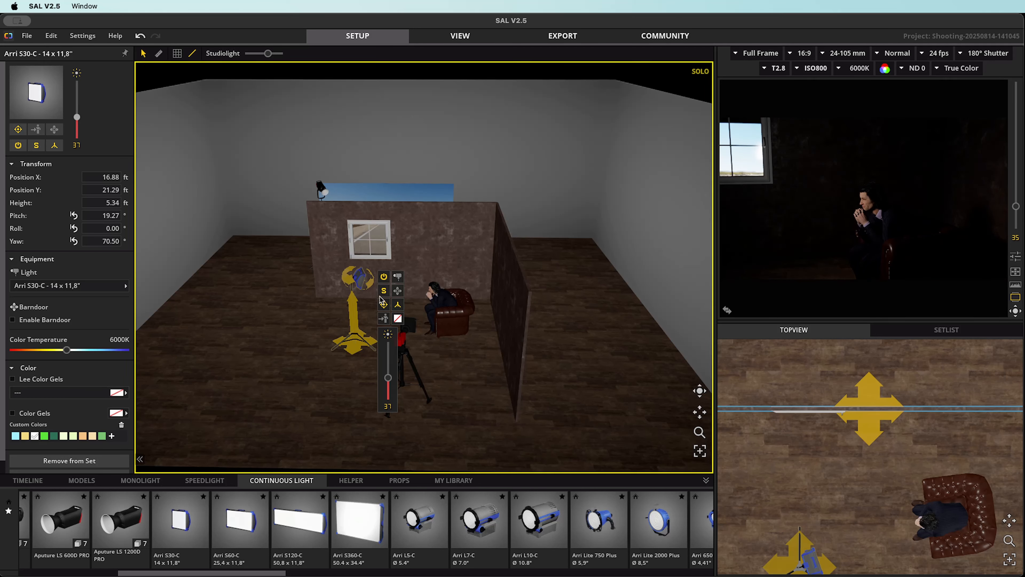
{"action": "left_click_drag", "start_coordinate": [389, 379], "coordinate": [389, 365]}
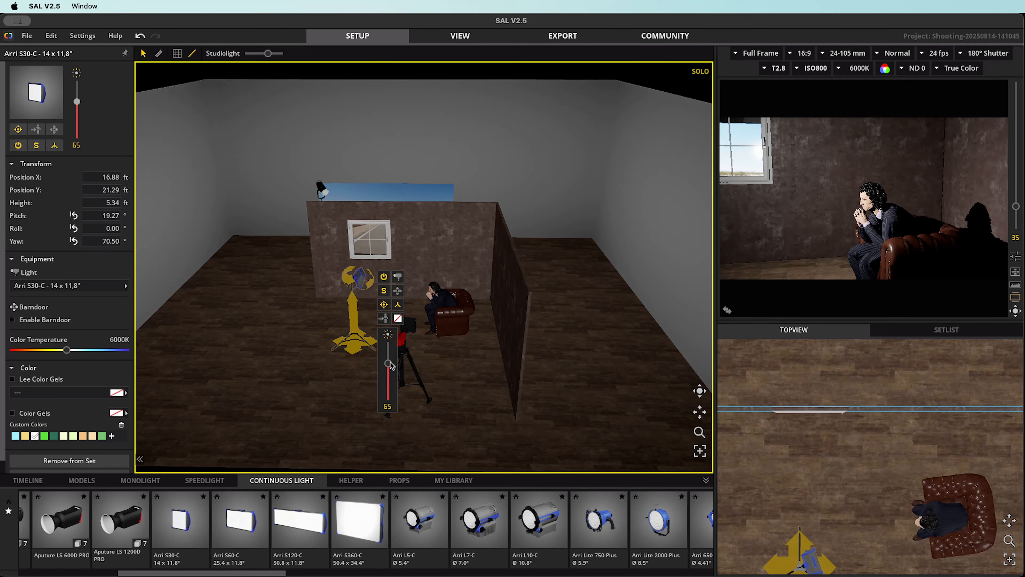
{"action": "mouse_move", "coordinate": [756, 141]}
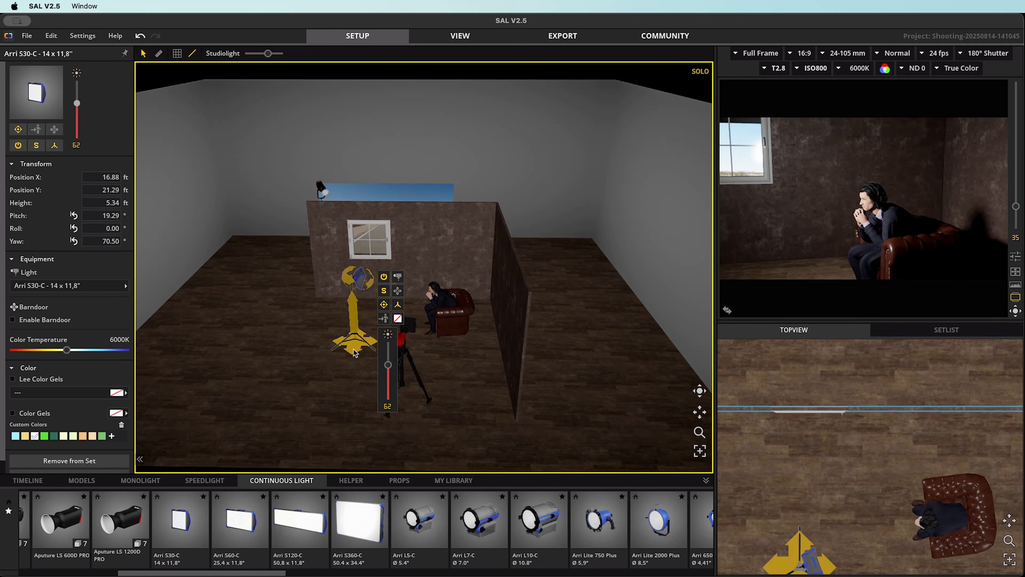
{"action": "mouse_move", "coordinate": [354, 348]}
{"action": "left_mouse_down"}
{"action": "mouse_move", "coordinate": [365, 344]}
{"action": "mouse_move", "coordinate": [341, 337]}
{"action": "mouse_move", "coordinate": [347, 329]}
{"action": "mouse_move", "coordinate": [335, 337]}
{"action": "mouse_move", "coordinate": [364, 365]}
{"action": "mouse_move", "coordinate": [374, 352]}
{"action": "mouse_move", "coordinate": [366, 361]}
{"action": "mouse_move", "coordinate": [348, 335]}
{"action": "left_mouse_up"}
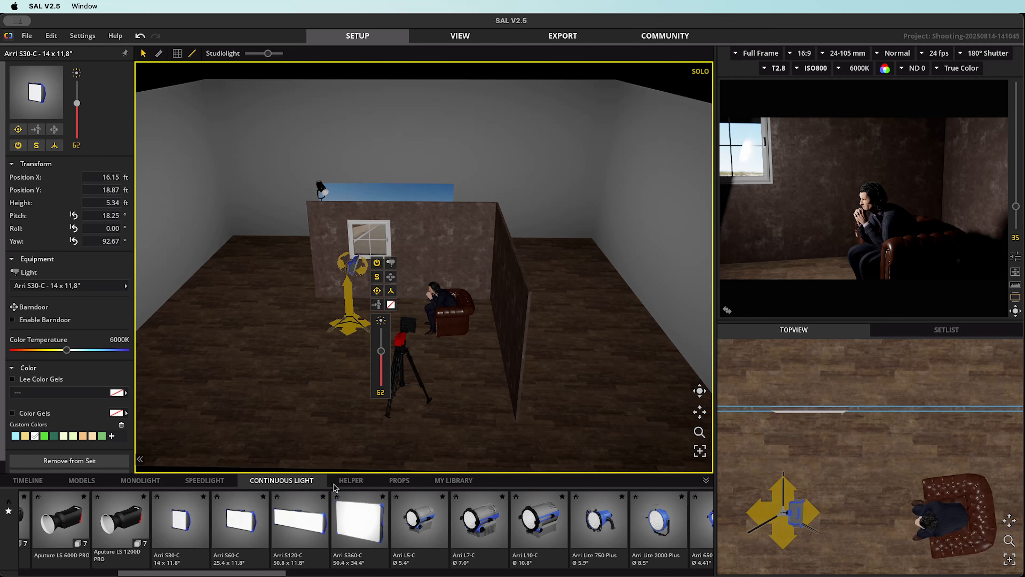
Step: Place a Light Blocker between the Arri light and the window at about X 15.40 ft, Y 17.56 ft, and pan the camera slightly right
{"action": "left_click", "coordinate": [351, 479]}
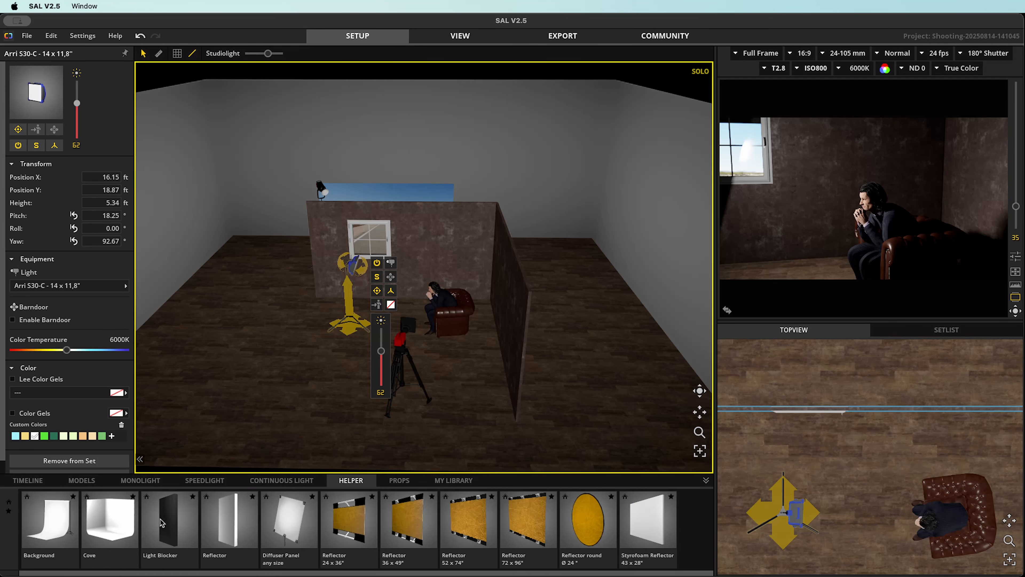
{"action": "left_click_drag", "start_coordinate": [163, 525], "coordinate": [346, 276]}
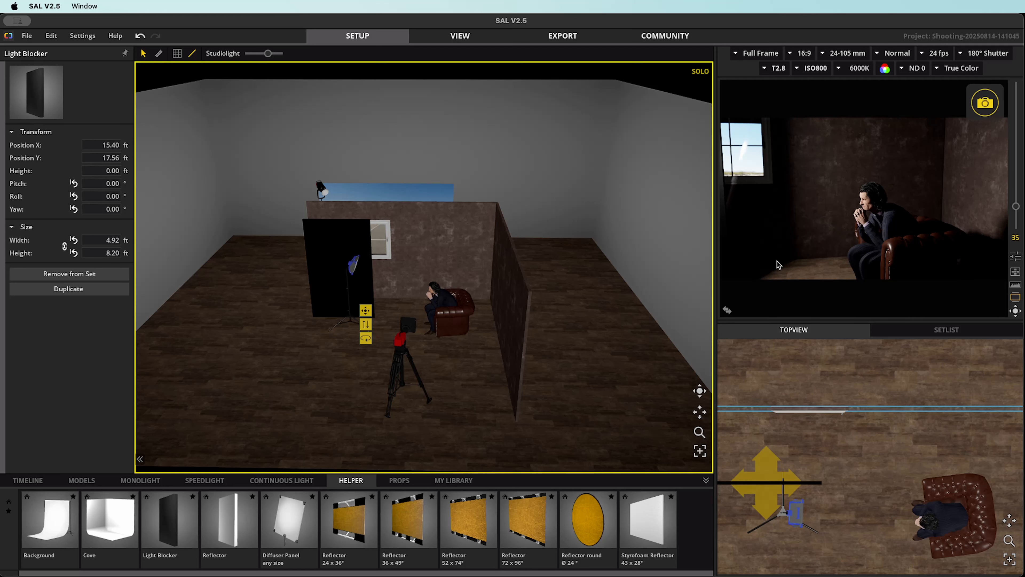
{"action": "left_click_drag", "start_coordinate": [797, 256], "coordinate": [770, 252]}
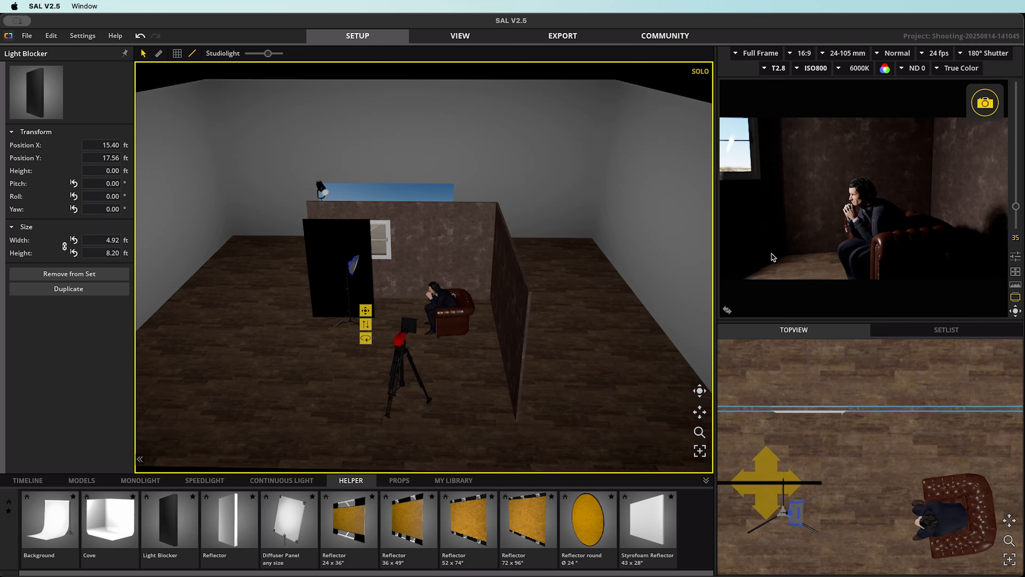
Step: Turn off solo on the Arri light, and reposition the Light Blocker at about X 14.77 ft, Y 16.02 ft with a yaw of about 13.48°
{"action": "left_click", "coordinate": [360, 287]}
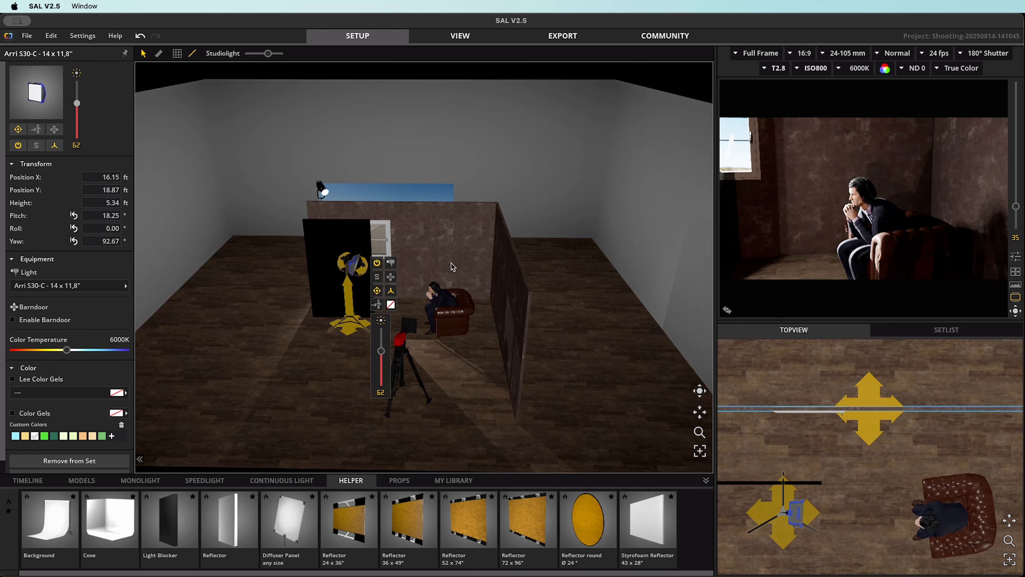
{"action": "left_click", "coordinate": [365, 311]}
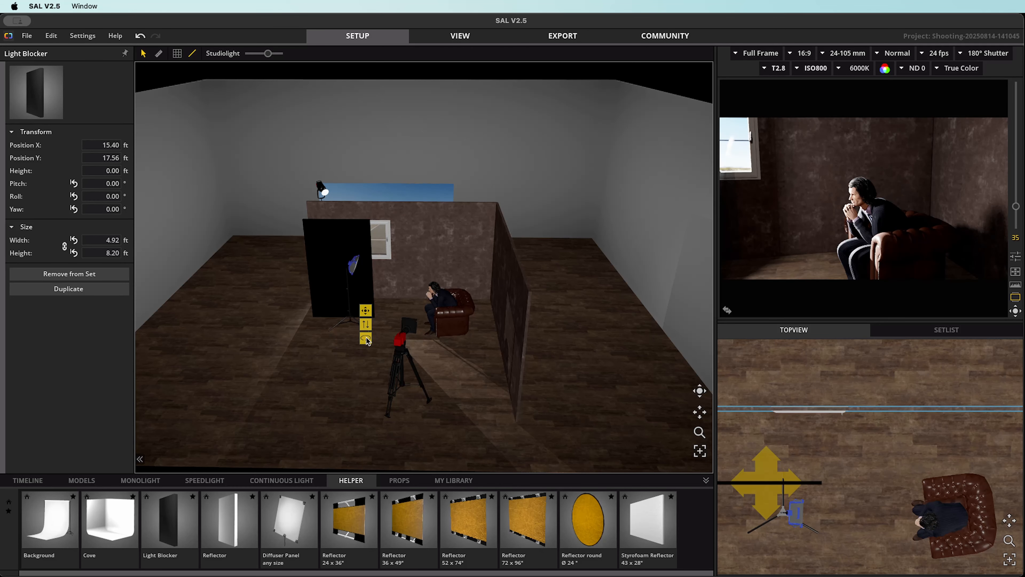
{"action": "mouse_move", "coordinate": [367, 340]}
{"action": "left_mouse_down"}
{"action": "mouse_move", "coordinate": [341, 341]}
{"action": "mouse_move", "coordinate": [351, 338]}
{"action": "left_mouse_up"}
{"action": "left_click_drag", "start_coordinate": [340, 229], "coordinate": [347, 231]}
{"action": "scroll", "coordinate": [349, 230], "scroll_direction": "down", "scroll_amount": 1}
{"action": "scroll", "coordinate": [348, 231], "scroll_direction": "down", "scroll_amount": 3}
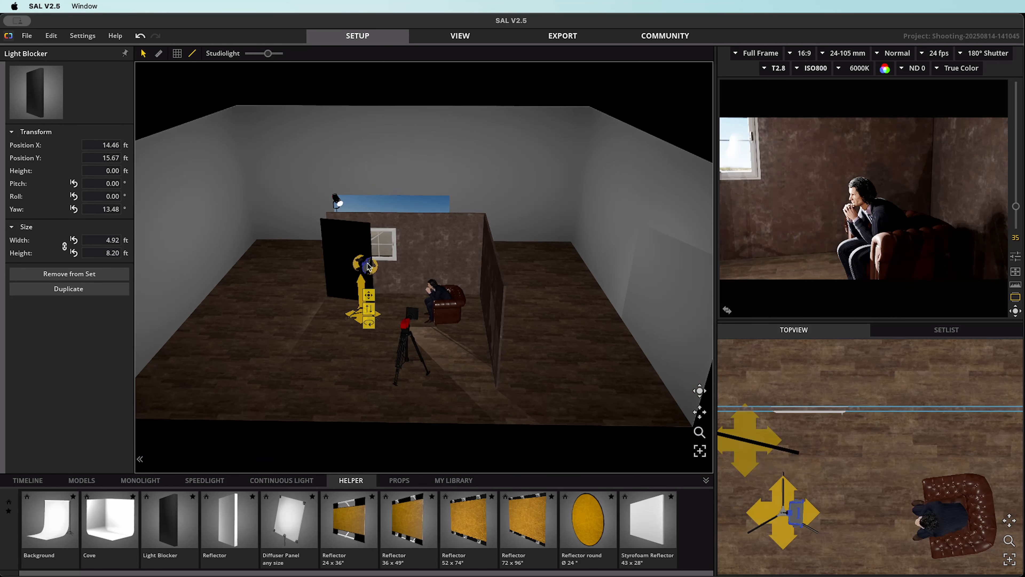
{"action": "scroll", "coordinate": [752, 452], "scroll_direction": "up", "scroll_amount": 1}
{"action": "left_click_drag", "start_coordinate": [752, 451], "coordinate": [755, 459]}
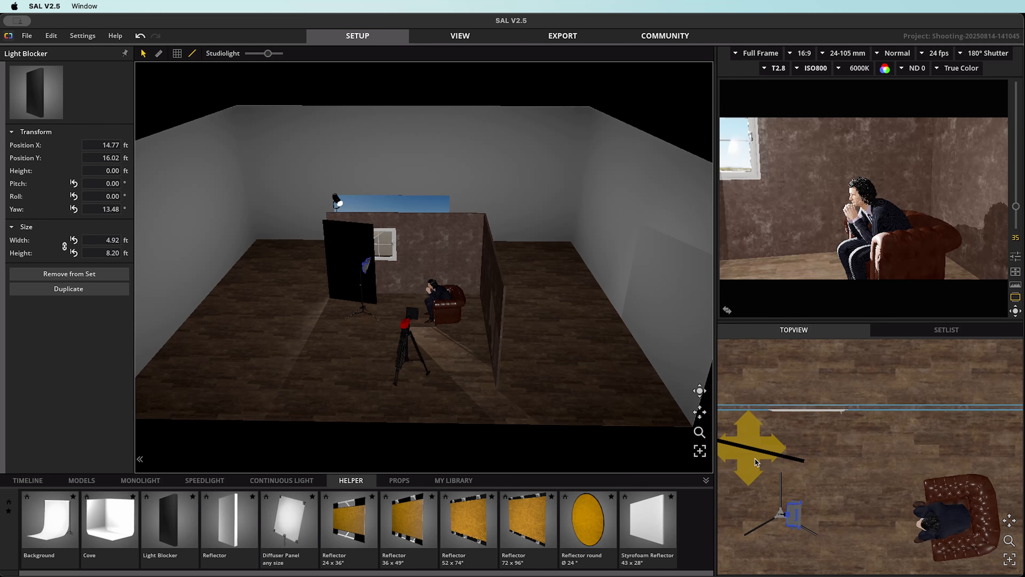
Step: Move the Arri S30-C to about X 14.45 ft, Y 18.40 ft and list all the set's items in the setlist
{"action": "left_click_drag", "start_coordinate": [769, 522], "coordinate": [735, 511]}
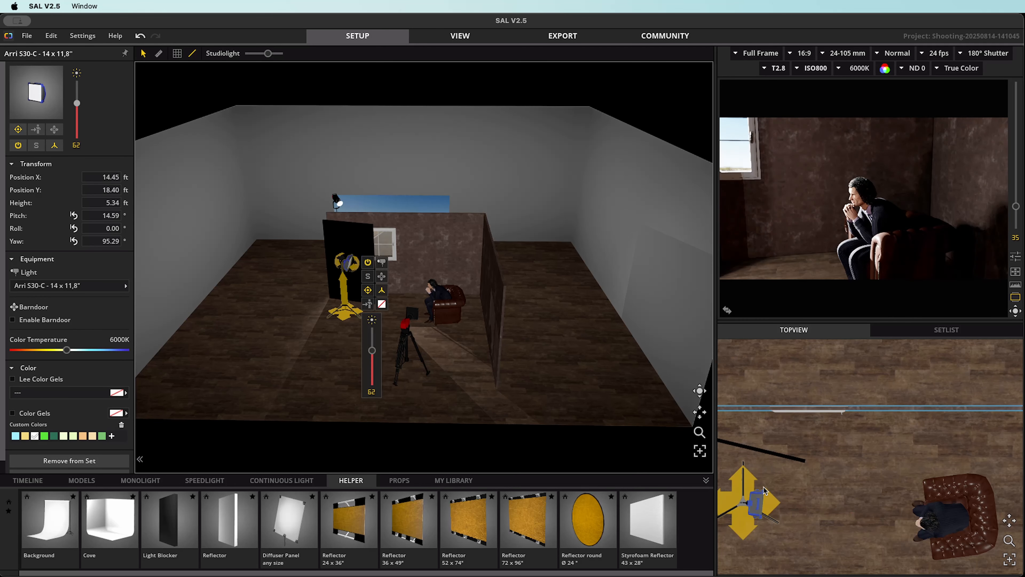
{"action": "left_click", "coordinate": [923, 331]}
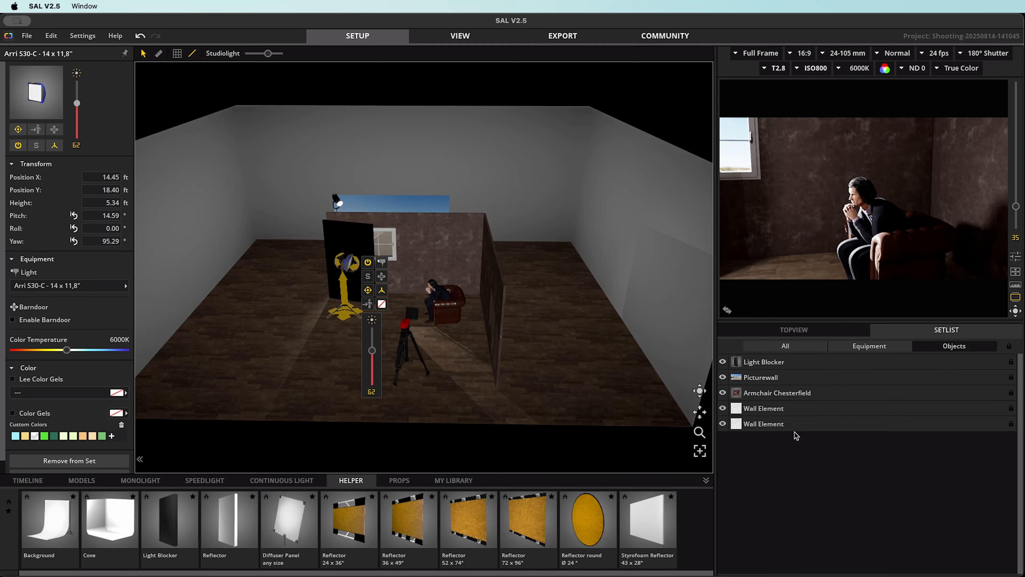
{"action": "left_click", "coordinate": [783, 345]}
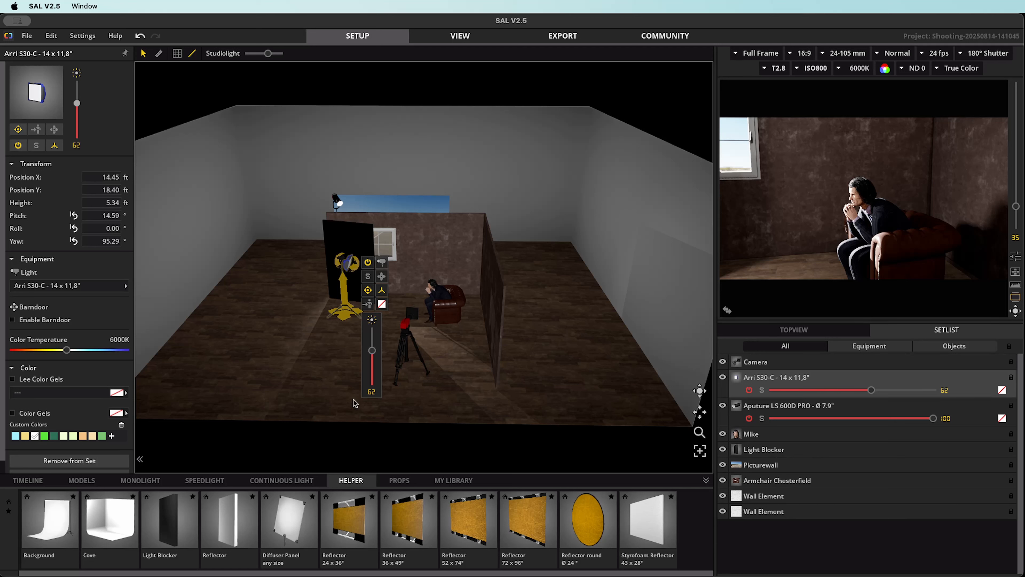
Step: Add a Titan Tube light behind the armchair near the side wall at about X 26.25 ft, Y 16.73 ft
{"action": "left_click", "coordinate": [281, 480]}
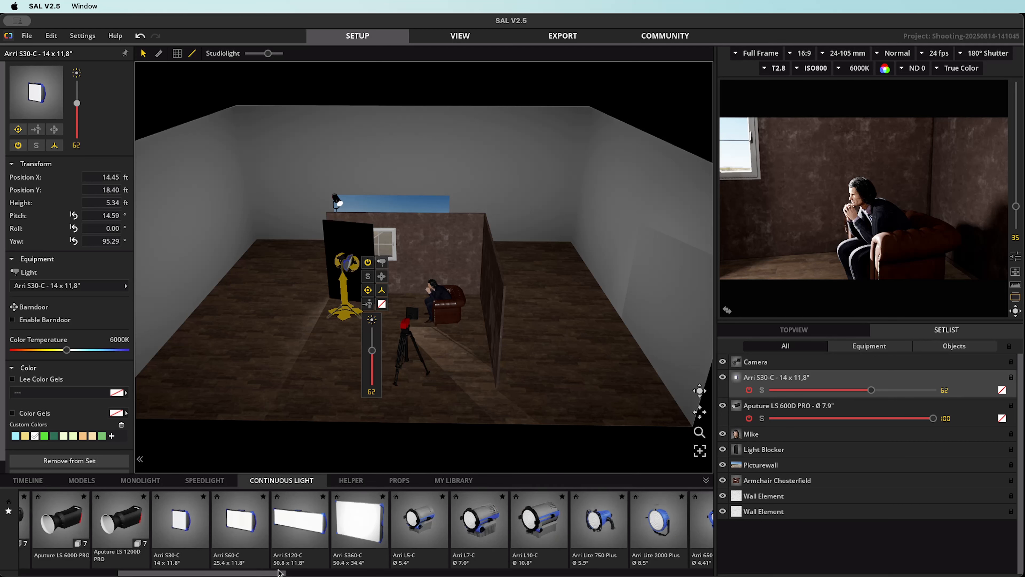
{"action": "left_click_drag", "start_coordinate": [279, 573], "coordinate": [196, 572]}
{"action": "left_click", "coordinate": [200, 525]}
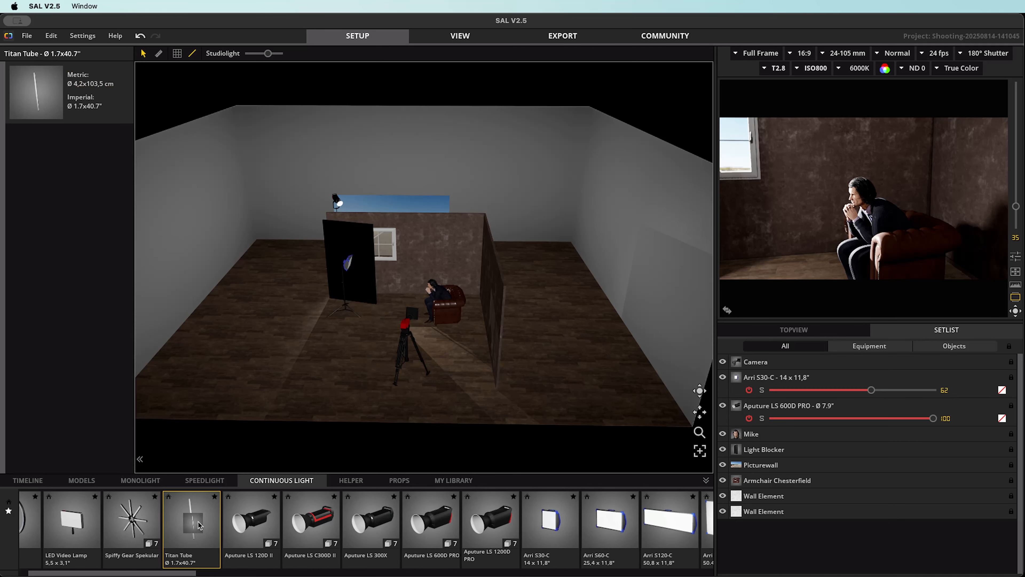
{"action": "left_click_drag", "start_coordinate": [200, 525], "coordinate": [485, 319]}
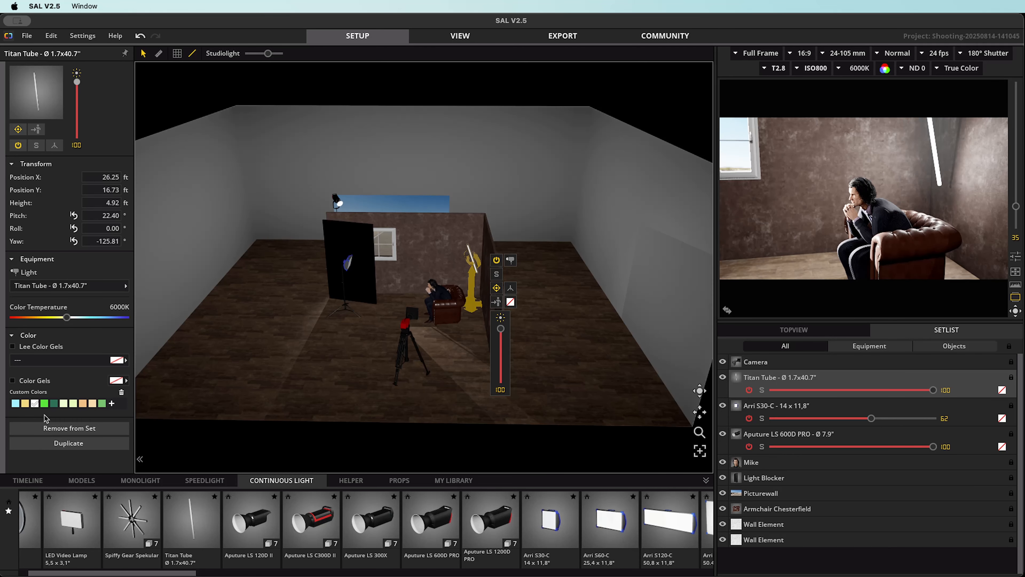
Step: Set the Titan Tube's color temperature to 2600K and raise it to a height of about 8.02 ft
{"action": "left_click_drag", "start_coordinate": [39, 315], "coordinate": [21, 319]}
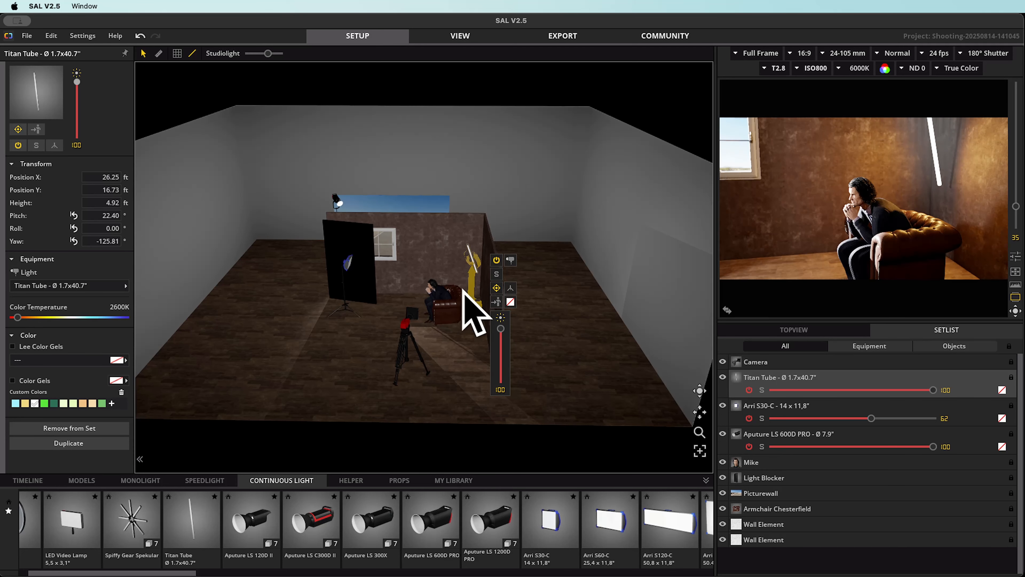
{"action": "left_click_drag", "start_coordinate": [471, 287], "coordinate": [466, 255]}
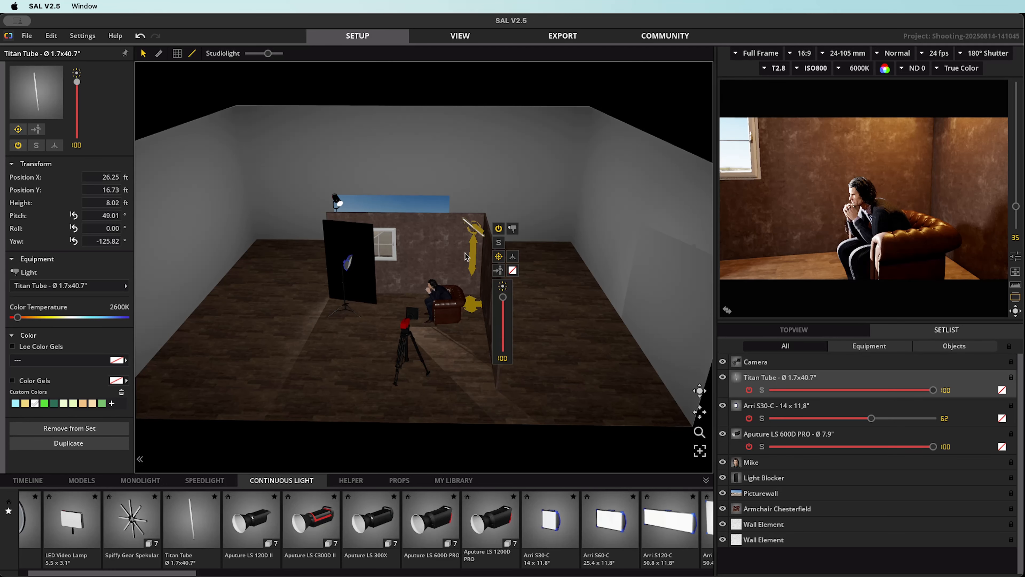
Step: Solo the Titan Tube and swap it for an Aputure LS 120D II with the Ø 7.9" reflector
{"action": "key", "text": "s"}
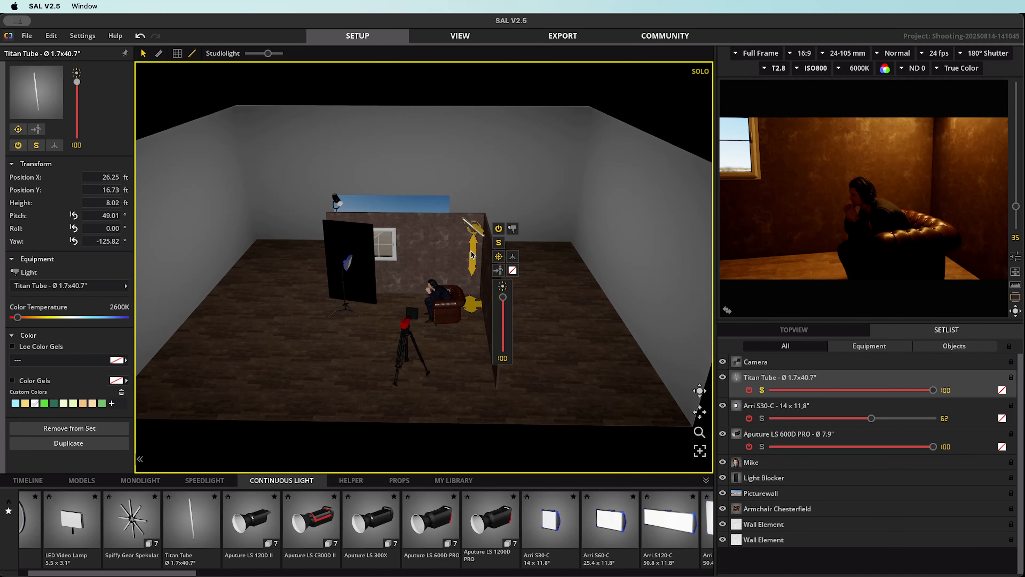
{"action": "scroll", "coordinate": [472, 254], "scroll_direction": "up", "scroll_amount": 3}
{"action": "scroll", "coordinate": [471, 254], "scroll_direction": "down", "scroll_amount": 1}
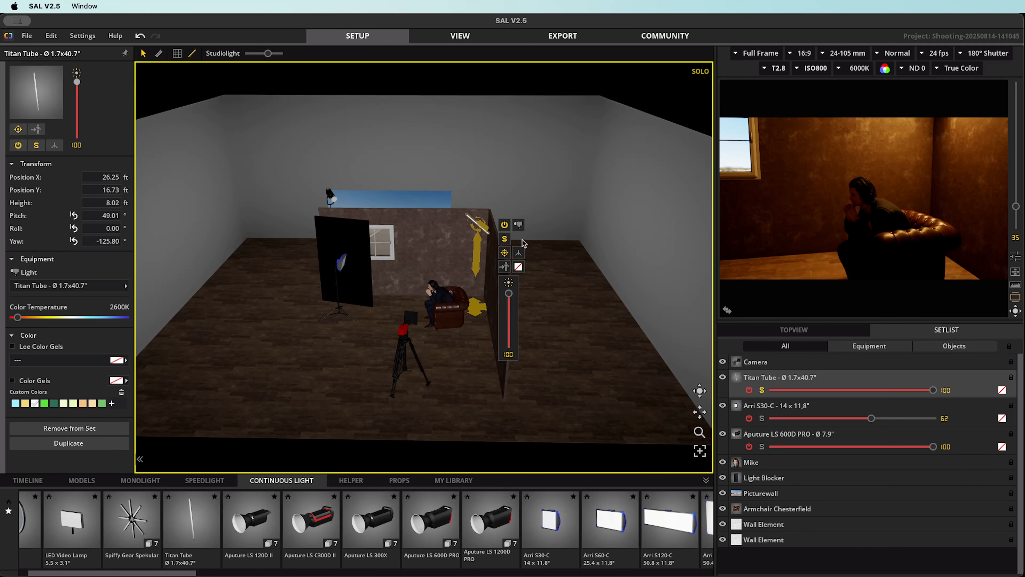
{"action": "left_click", "coordinate": [518, 225]}
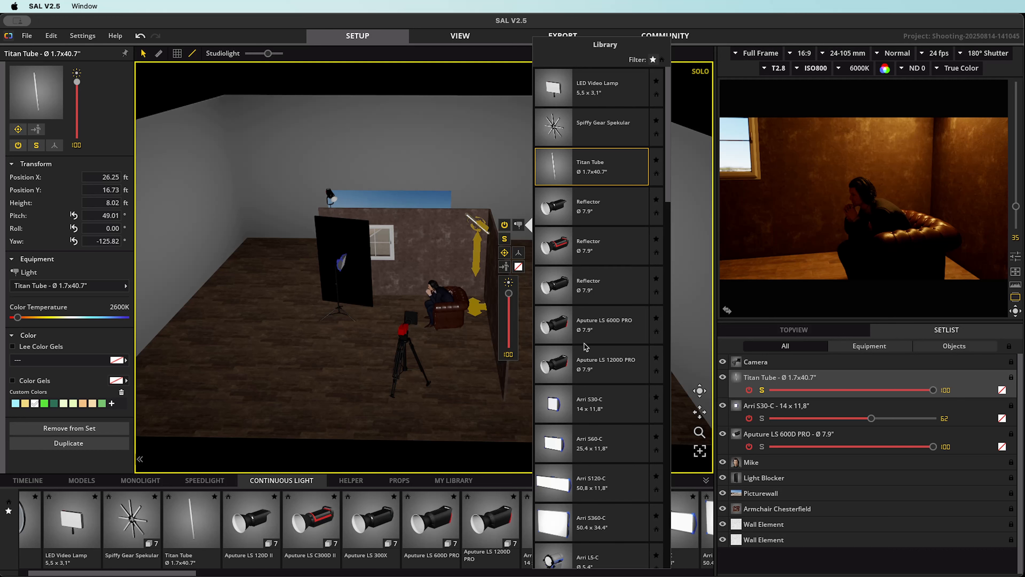
{"action": "left_click", "coordinate": [601, 250]}
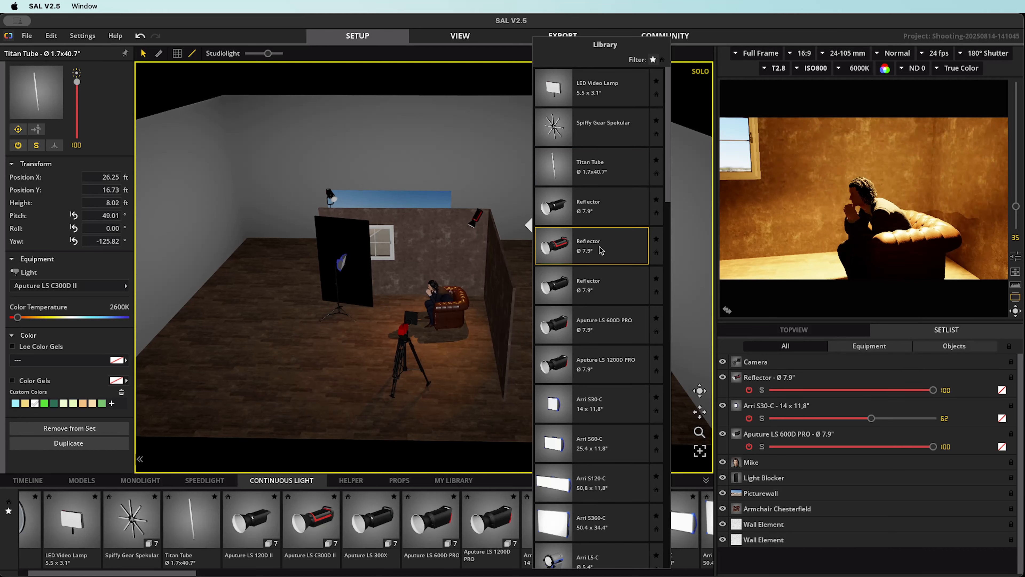
{"action": "left_click", "coordinate": [584, 210]}
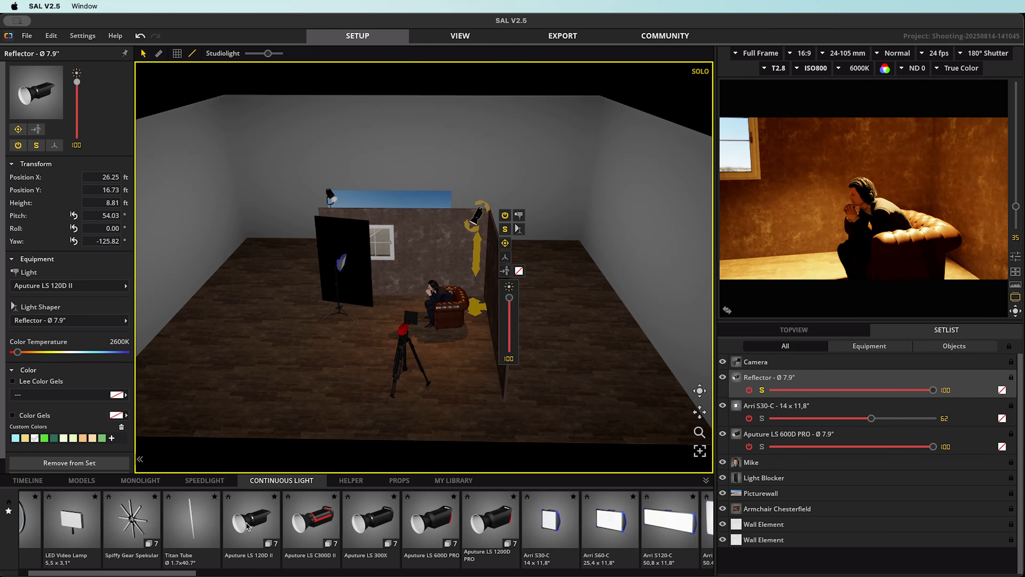
{"action": "left_click", "coordinate": [258, 522]}
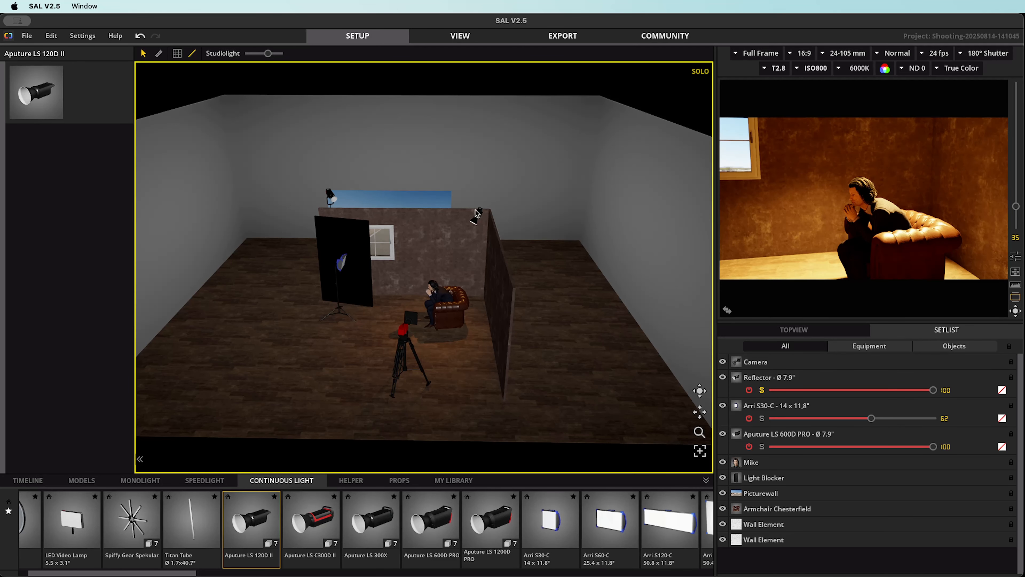
{"action": "left_click", "coordinate": [474, 223]}
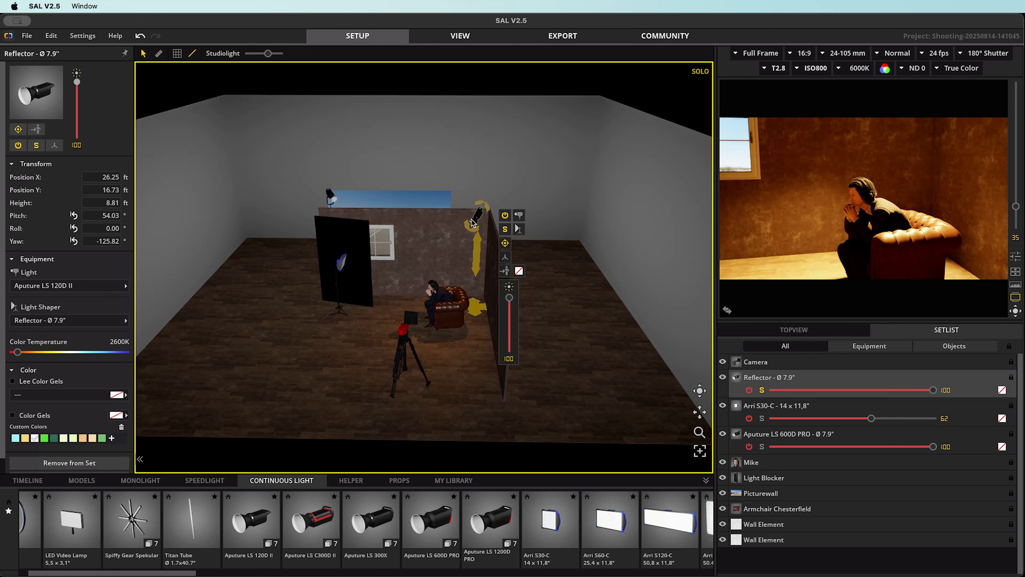
Step: Fit the Aputure LS 120D II with a Light Dome Mini II Ø 21.6" in the Int & Ext Diff + Grid variant
{"action": "left_click", "coordinate": [60, 320]}
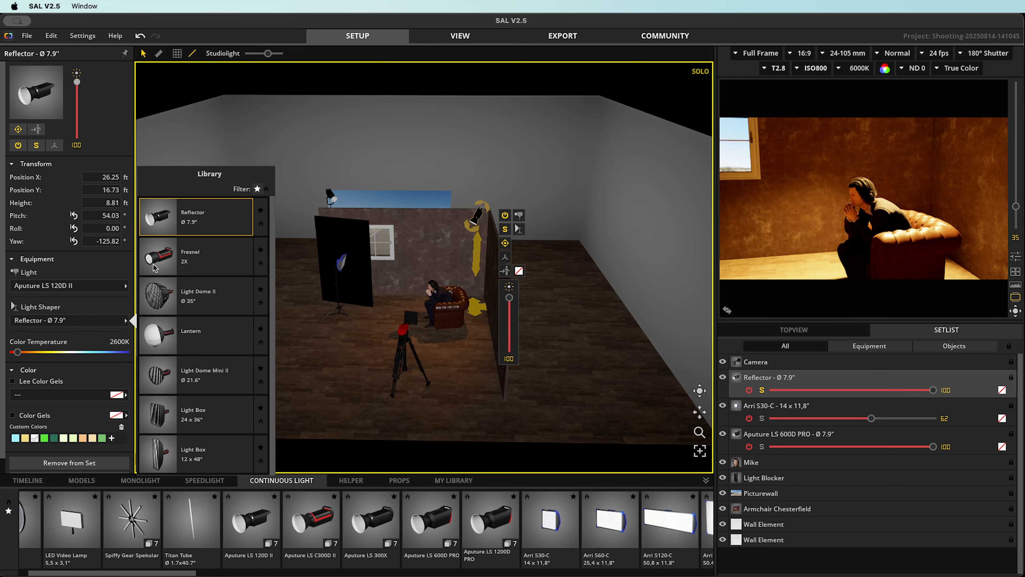
{"action": "left_click", "coordinate": [171, 255]}
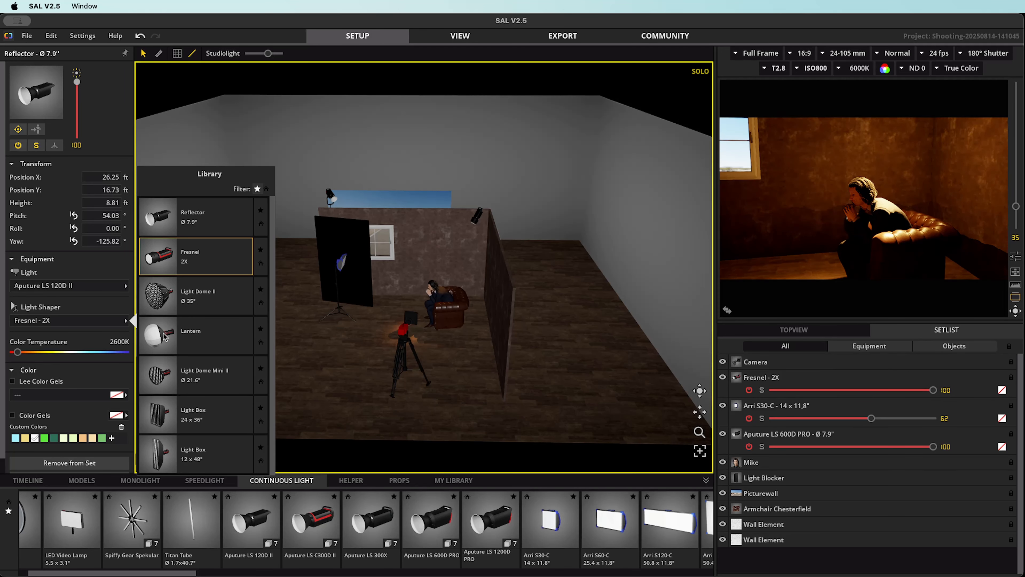
{"action": "left_click", "coordinate": [184, 384]}
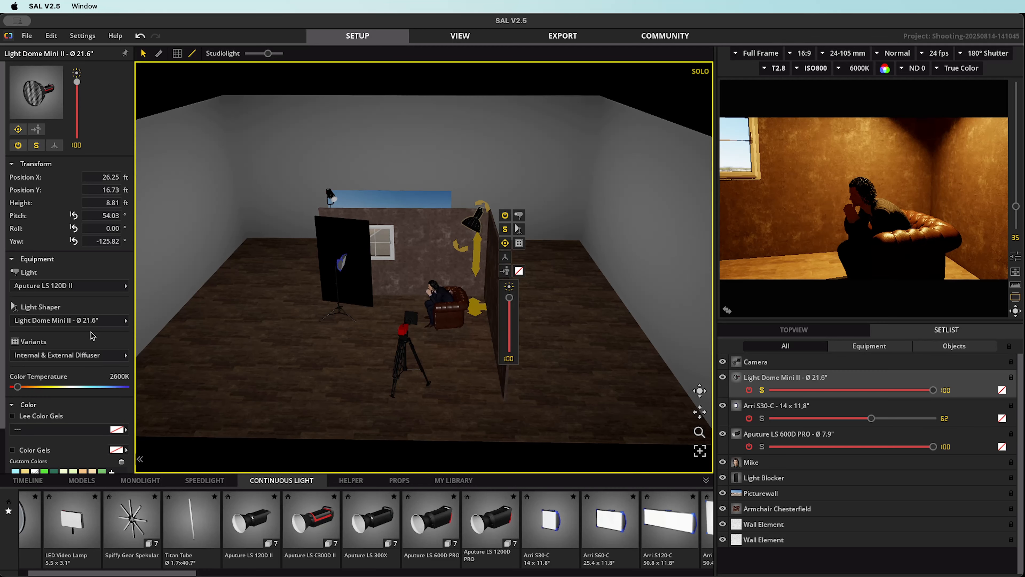
{"action": "left_click", "coordinate": [74, 355]}
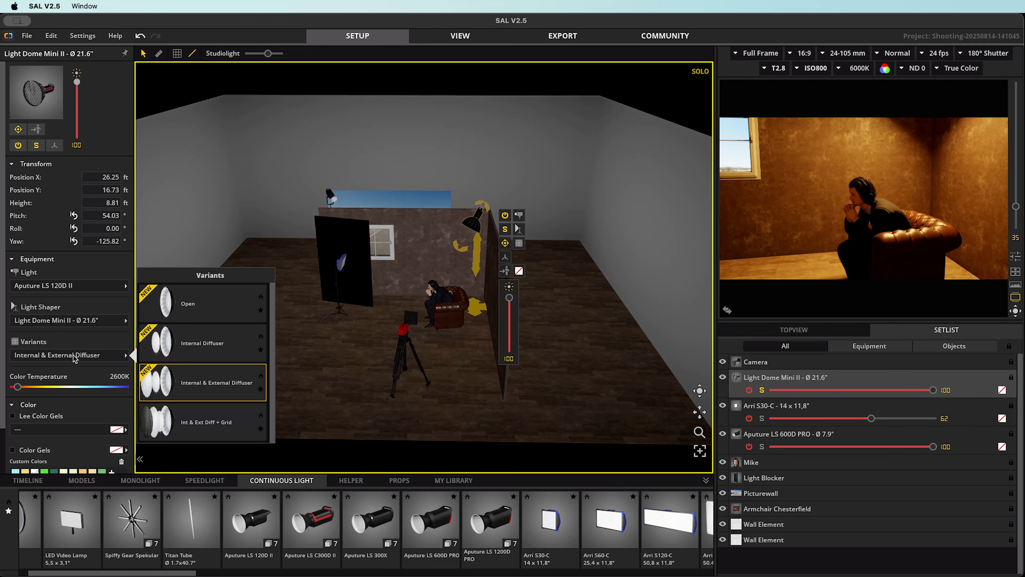
{"action": "left_click", "coordinate": [177, 427]}
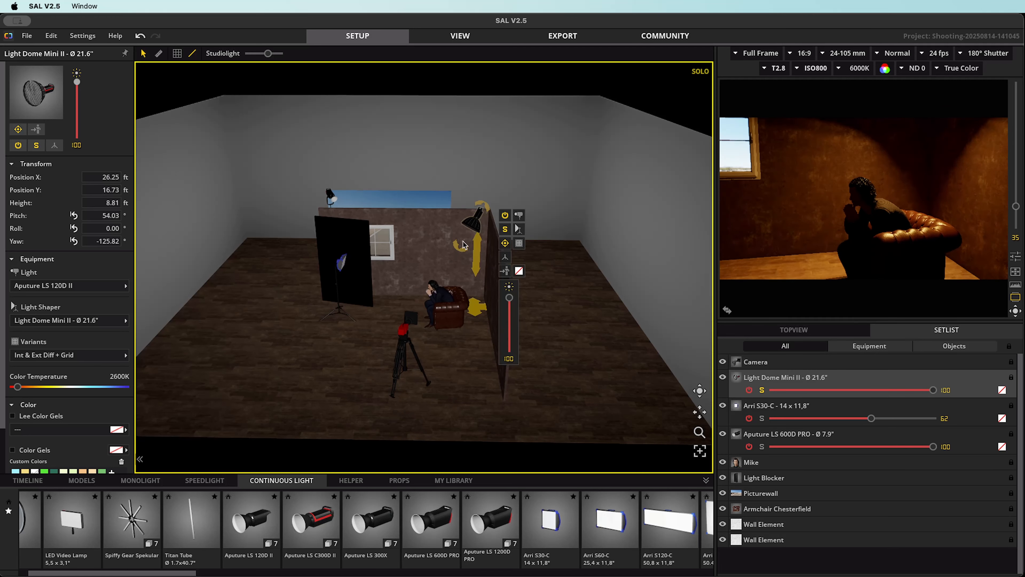
Step: Move the Light Dome Mini II light to about X 25.05 ft, Y 16.65 ft and turn off its solo
{"action": "left_click_drag", "start_coordinate": [473, 311], "coordinate": [462, 307]}
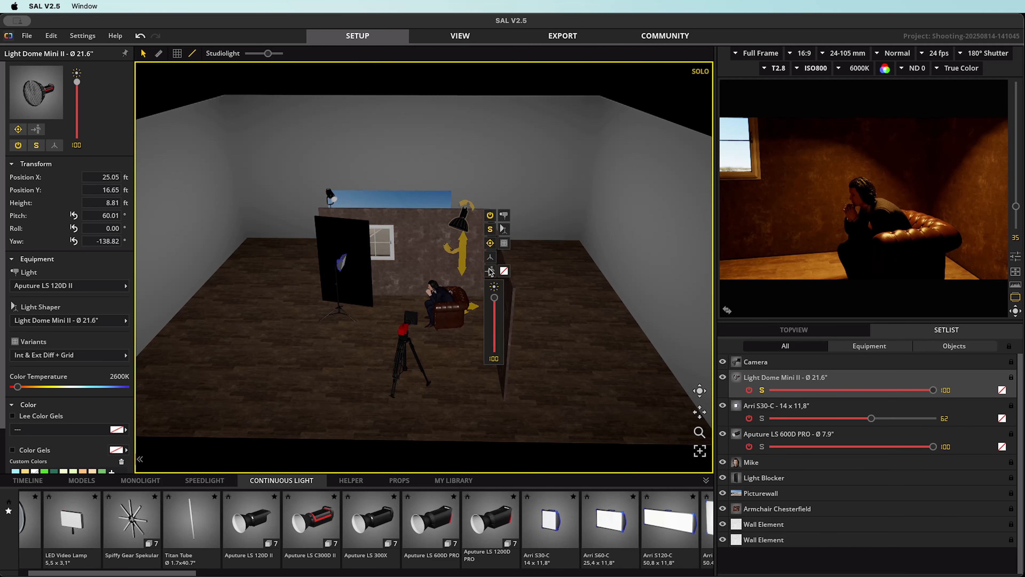
{"action": "left_click", "coordinate": [490, 258]}
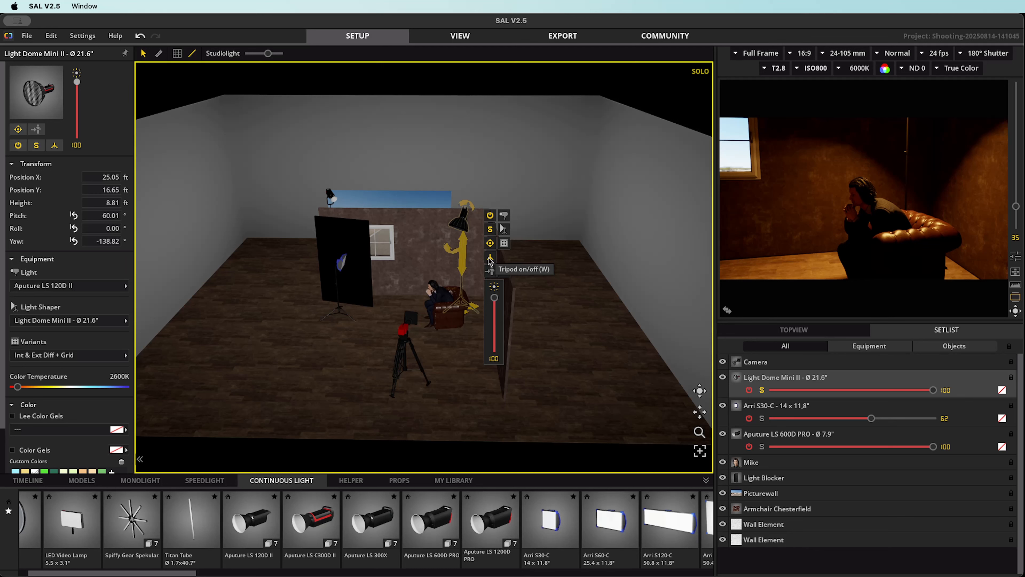
{"action": "left_click", "coordinate": [489, 259]}
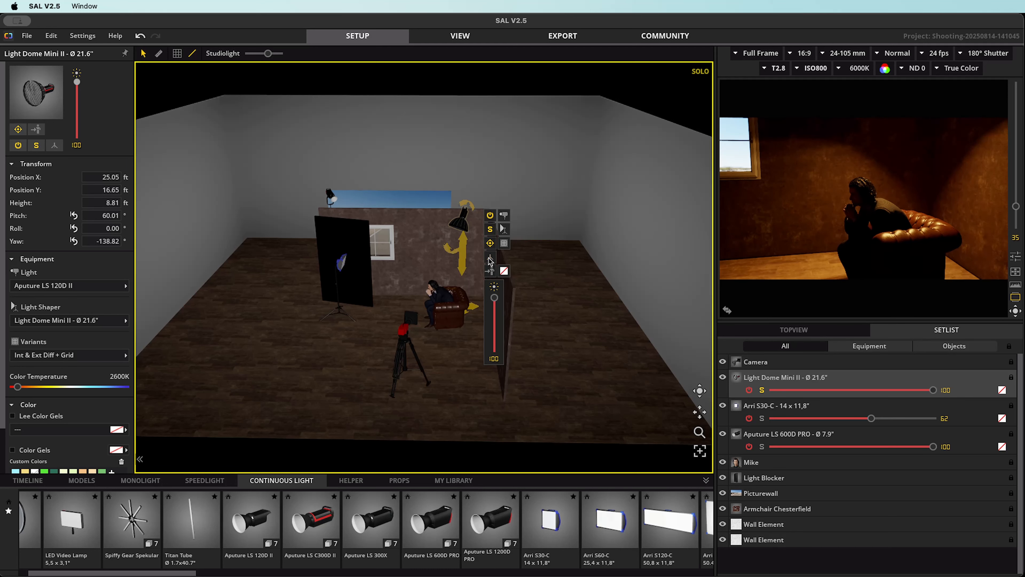
{"action": "left_click", "coordinate": [503, 243]}
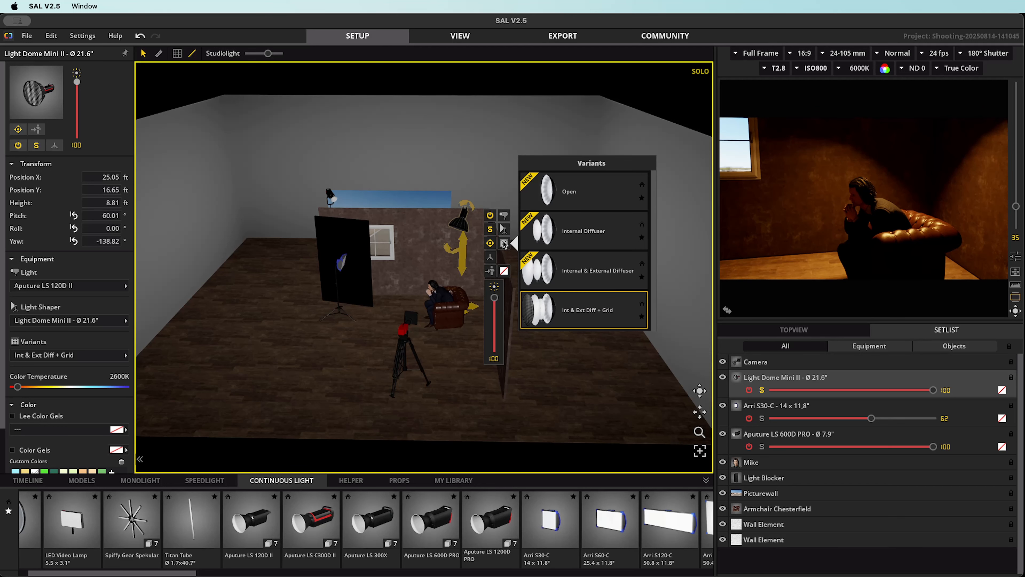
{"action": "left_click", "coordinate": [504, 242]}
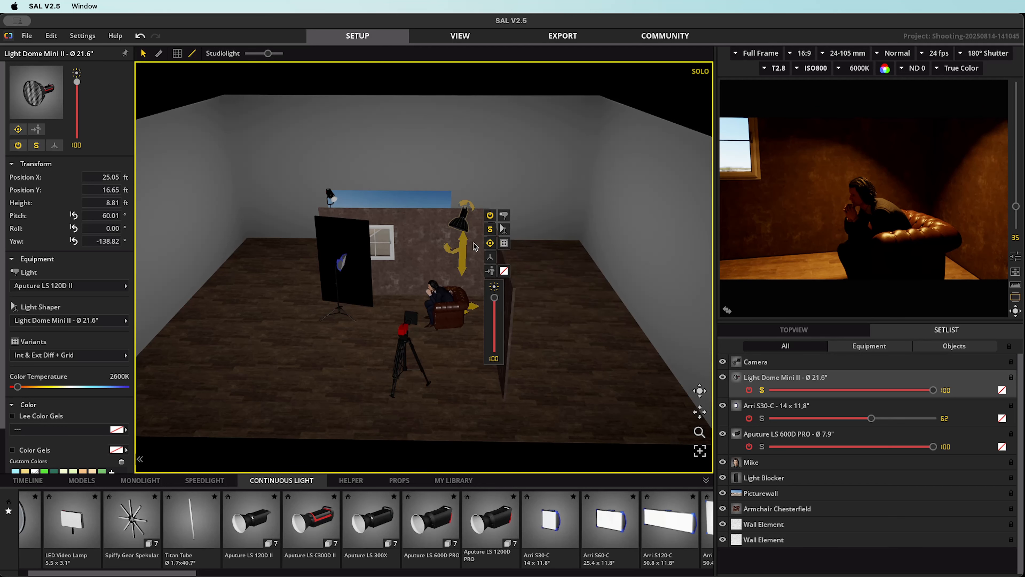
{"action": "left_click", "coordinate": [490, 229]}
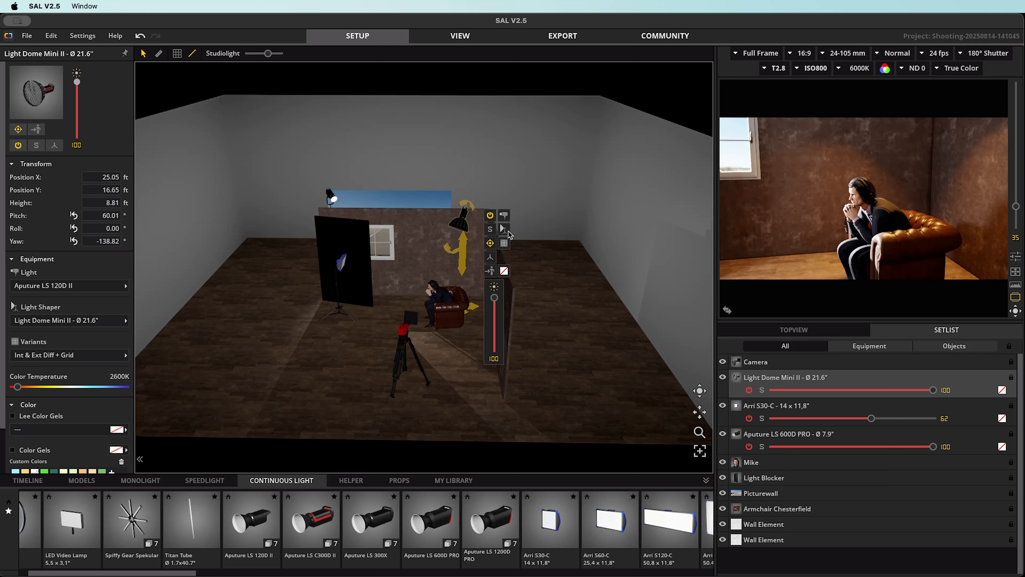
Step: Zoom the camera to a focal length of 89 mm and move it to about X 17.63 ft, Y 26.05 ft
{"action": "left_click", "coordinate": [406, 349]}
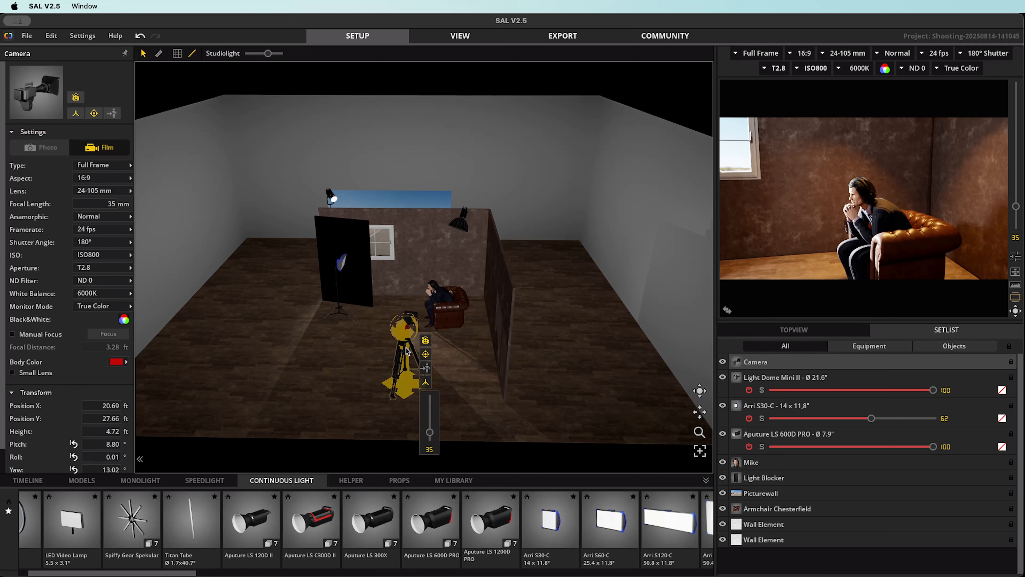
{"action": "left_click_drag", "start_coordinate": [430, 434], "coordinate": [437, 409]}
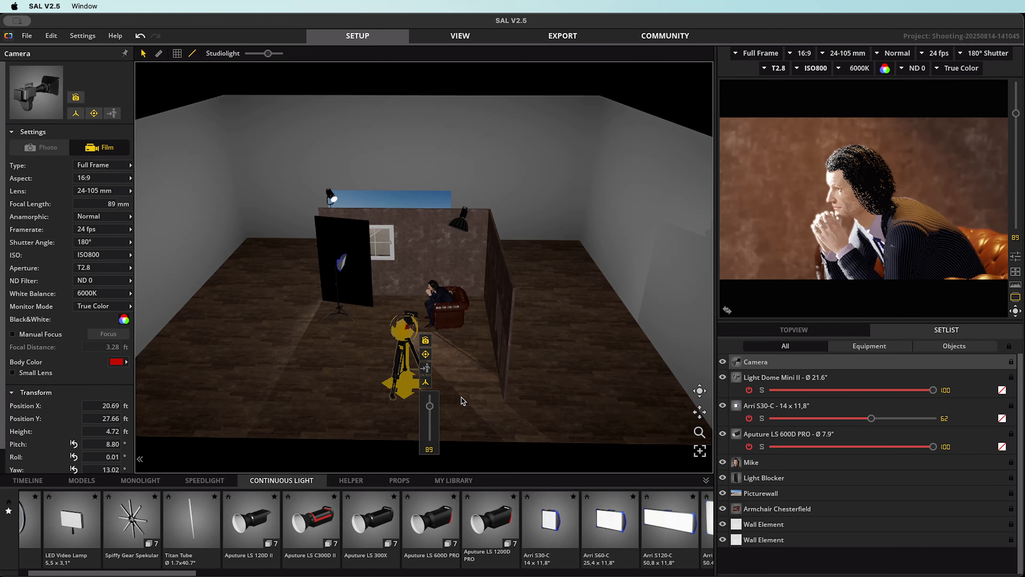
{"action": "left_click_drag", "start_coordinate": [404, 356], "coordinate": [365, 377]}
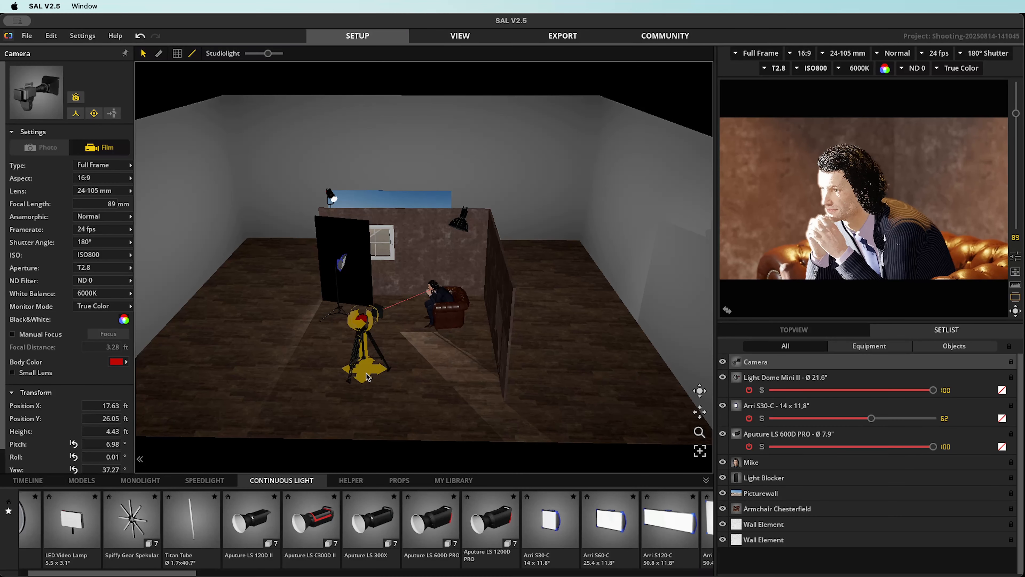
{"action": "mouse_move", "coordinate": [809, 152]}
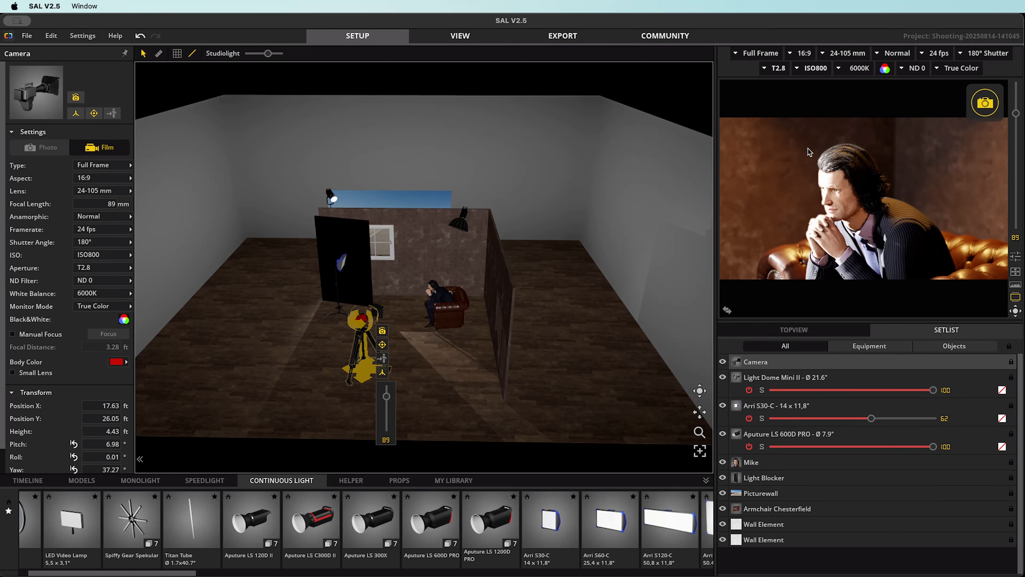
Step: Using solo to isolate it, move the Aputure LS 600D PRO to about X 11.93 ft, Y 8.42 ft and set its intensity to 13
{"action": "left_click", "coordinate": [331, 196]}
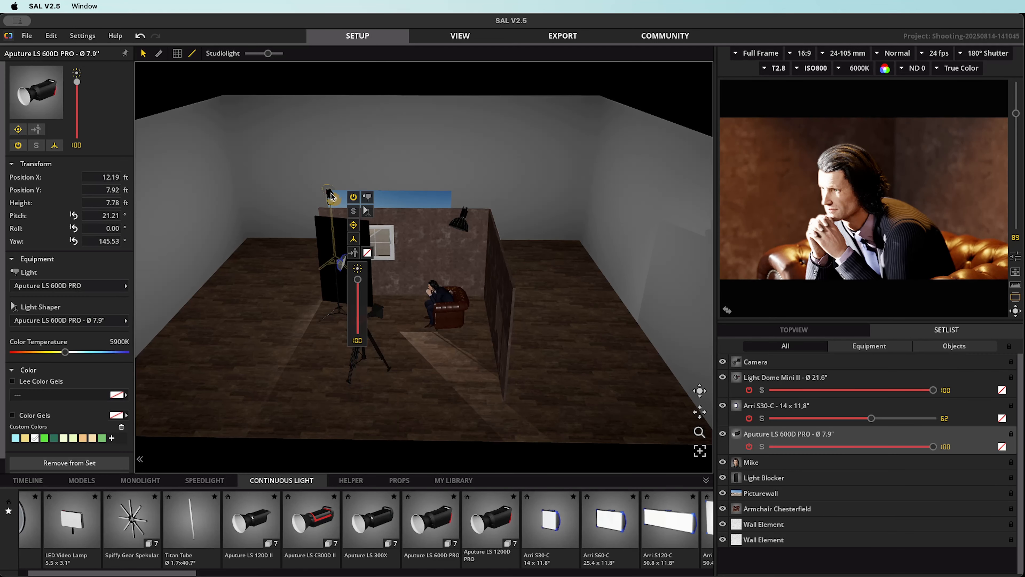
{"action": "left_click_drag", "start_coordinate": [361, 302], "coordinate": [354, 328]}
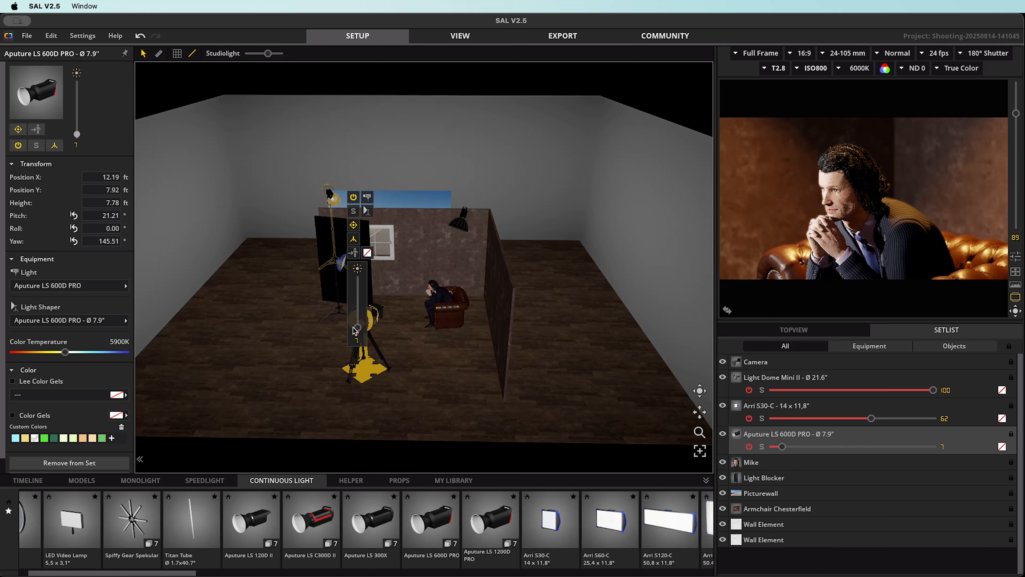
{"action": "key", "text": "s"}
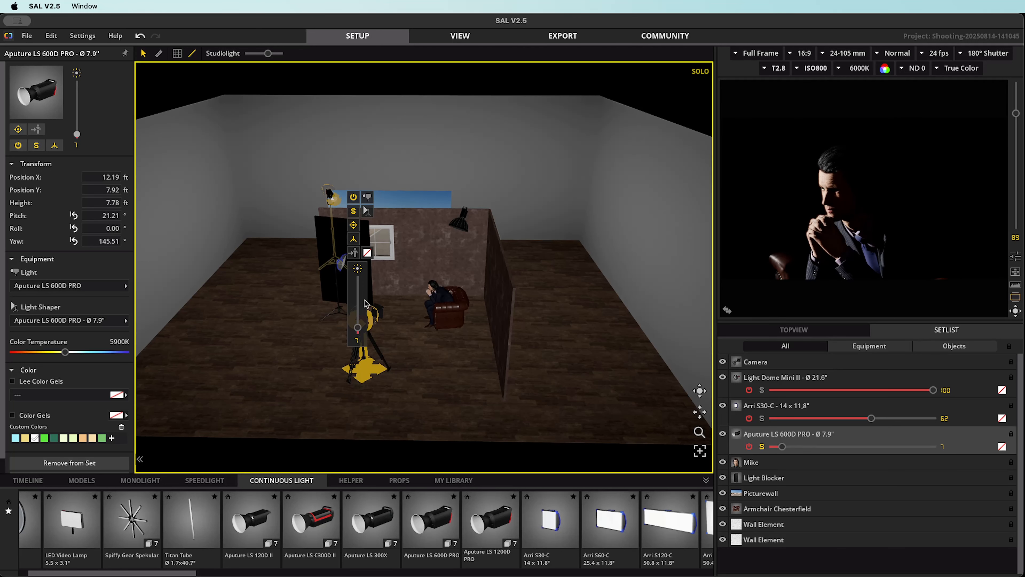
{"action": "left_click_drag", "start_coordinate": [293, 253], "coordinate": [358, 315]}
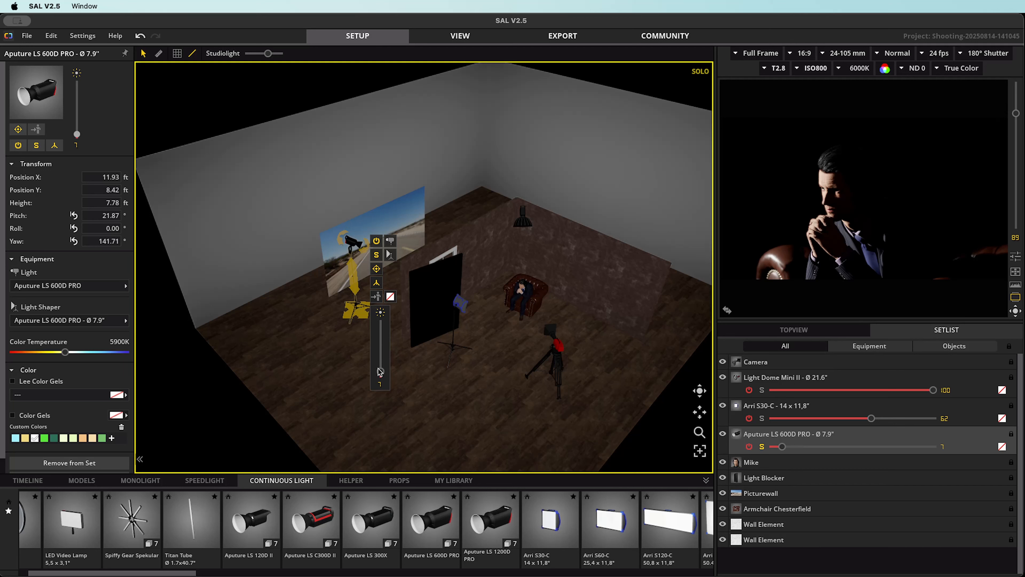
{"action": "left_click_drag", "start_coordinate": [379, 370], "coordinate": [381, 372]}
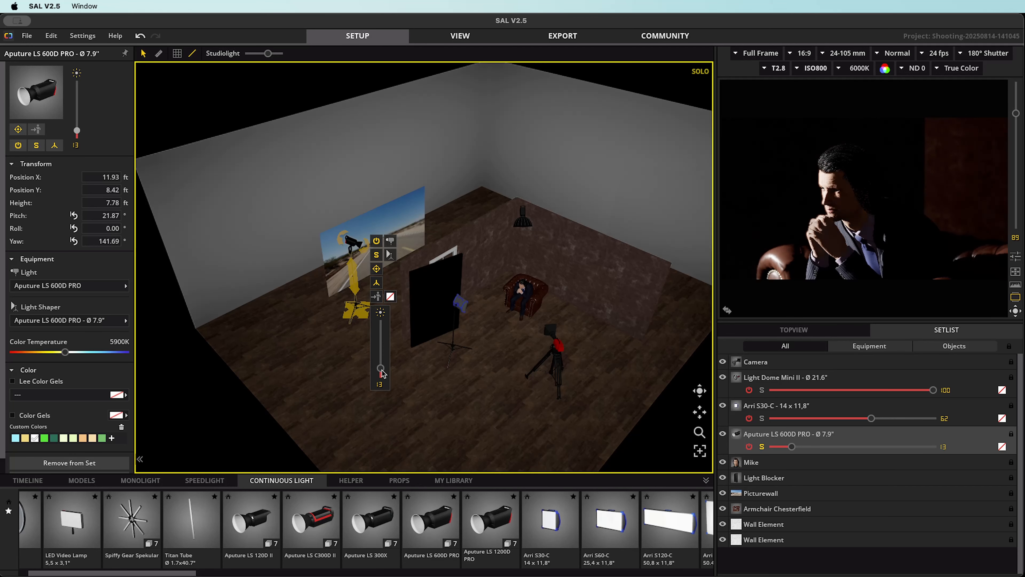
{"action": "left_click", "coordinate": [377, 255]}
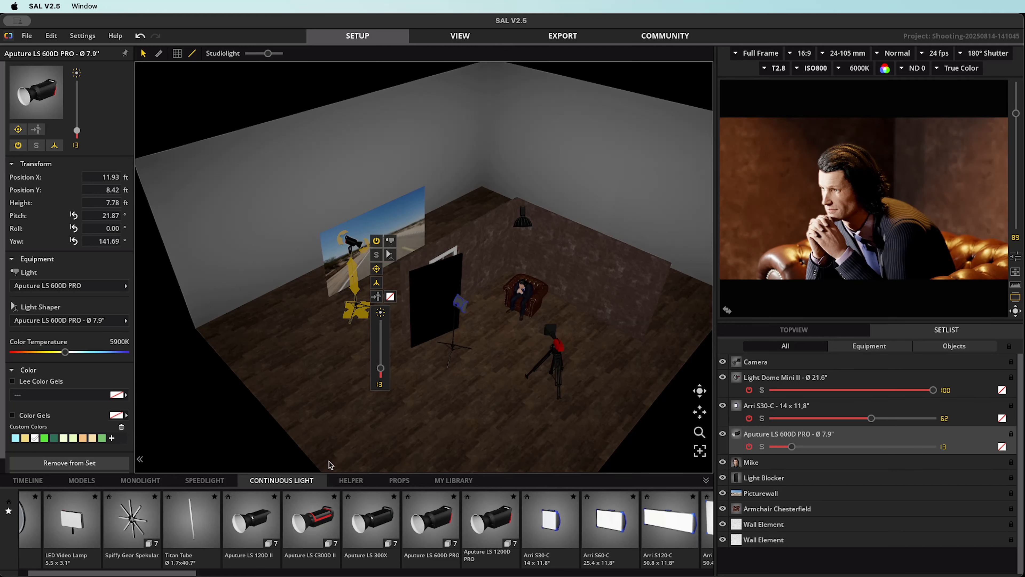
Step: Fit the Aputure LS 600D PRO with a Light Dome II Ø 35" in the Open variant, with the light soloed
{"action": "left_click", "coordinate": [77, 321]}
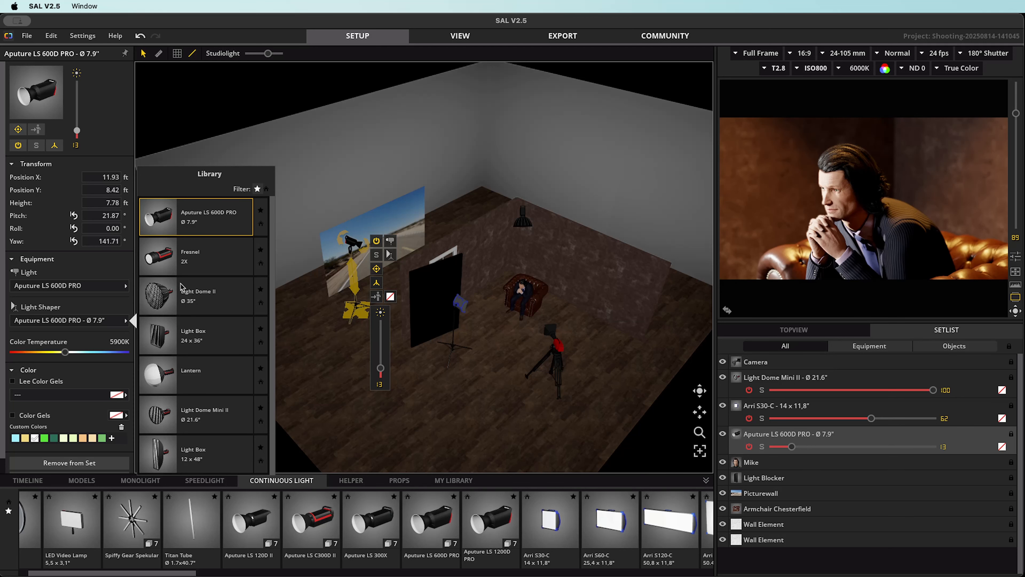
{"action": "left_click", "coordinate": [168, 297]}
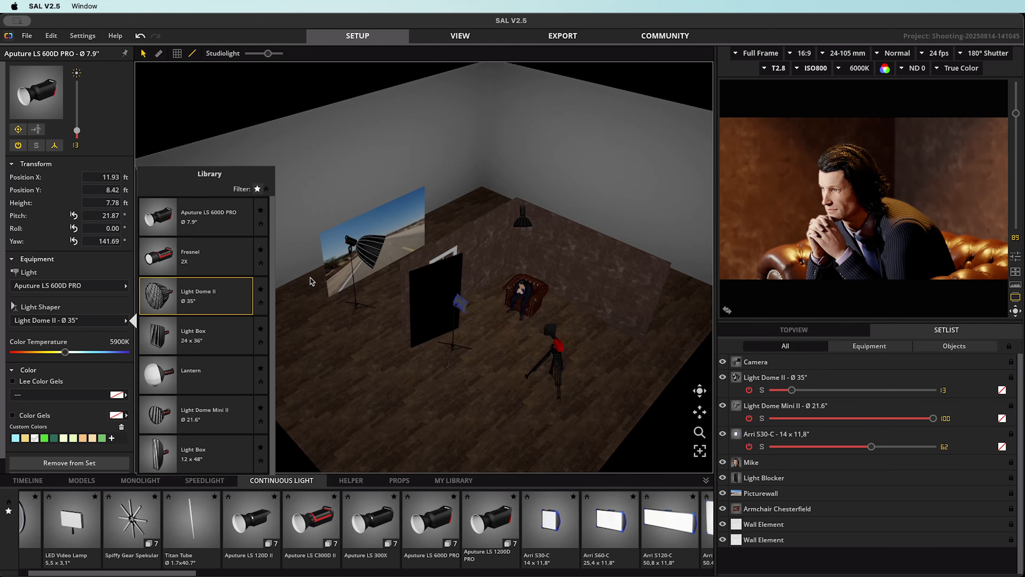
{"action": "left_click", "coordinate": [347, 247]}
{"action": "left_click", "coordinate": [375, 255]}
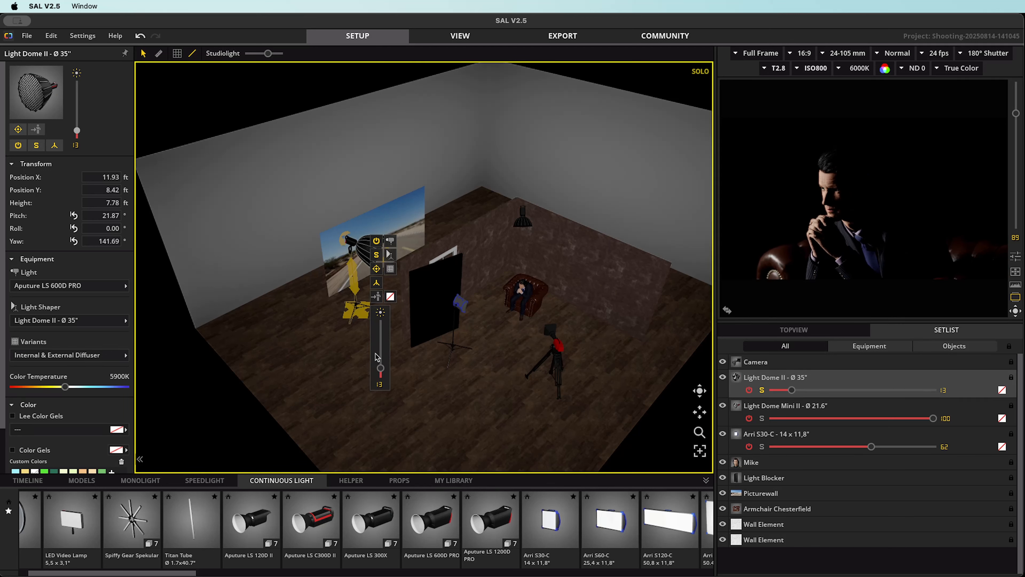
{"action": "left_click", "coordinate": [390, 269]}
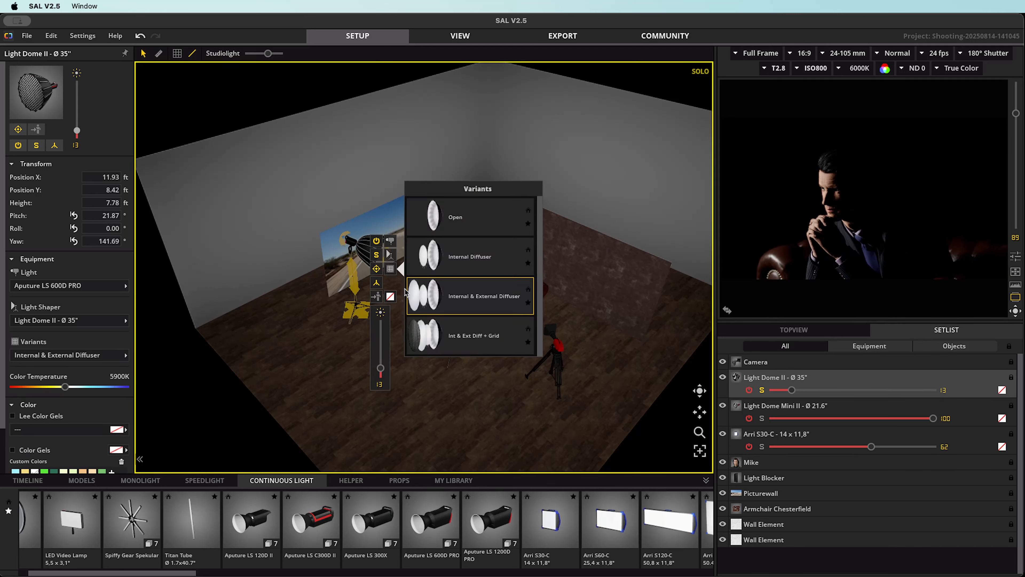
{"action": "left_click", "coordinate": [446, 214]}
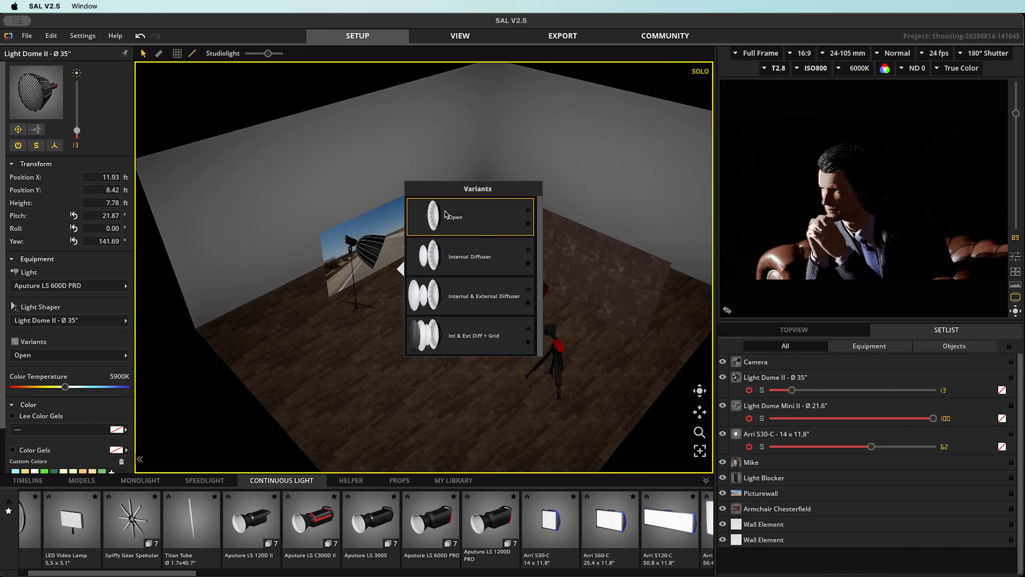
Step: Switch the Light Dome II to the Internal & External Diffuser variant and compare it with the bare Aputure LS 600D PRO Ø 7.9"
{"action": "left_click", "coordinate": [448, 299]}
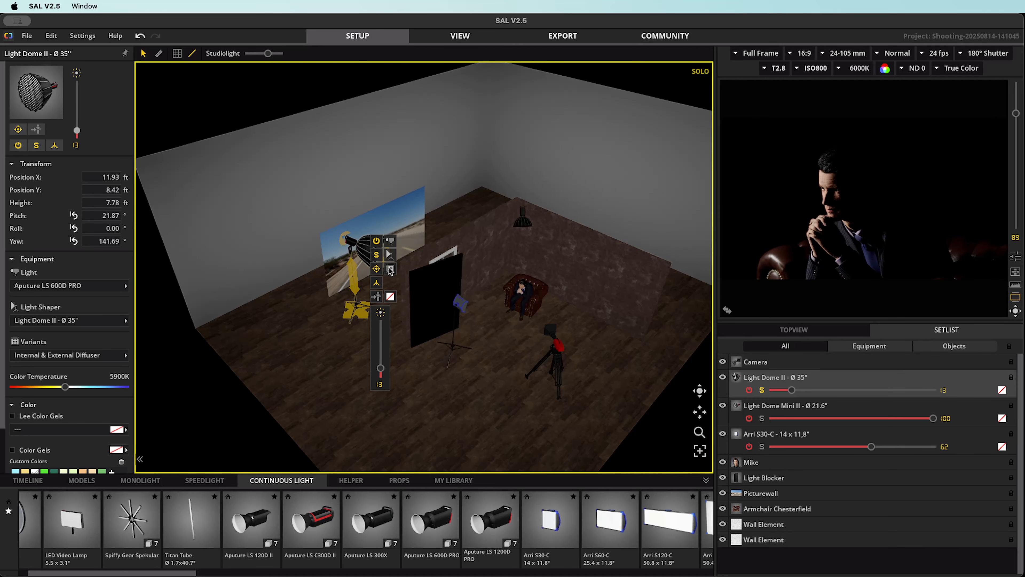
{"action": "left_click", "coordinate": [390, 269]}
{"action": "left_click", "coordinate": [390, 255]}
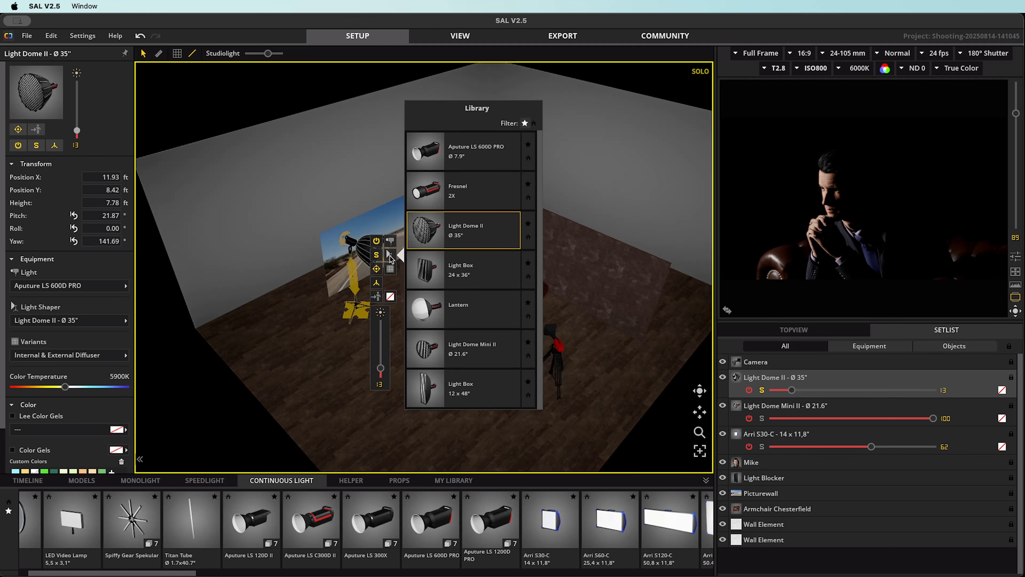
{"action": "left_click", "coordinate": [480, 151]}
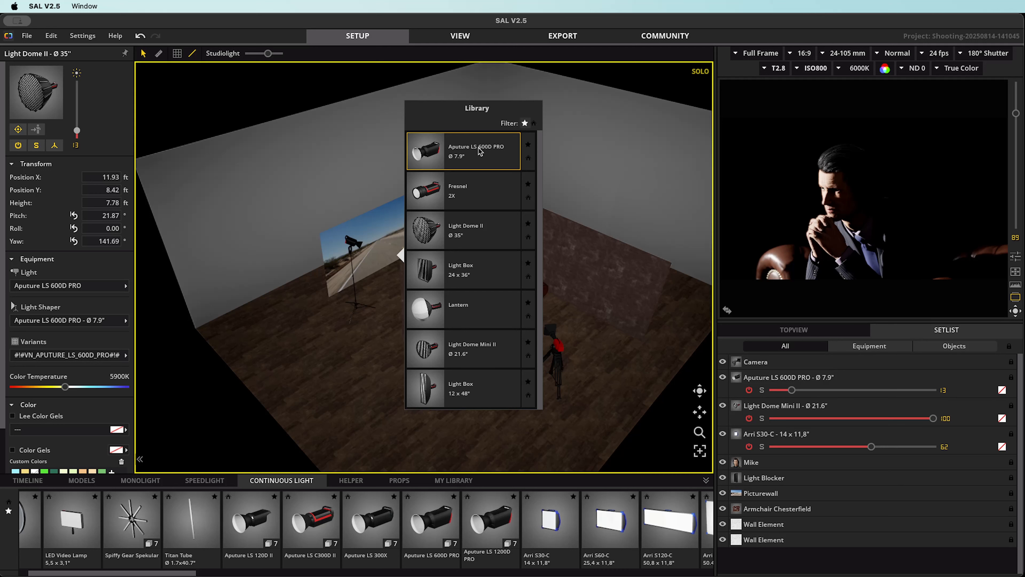
{"action": "left_click", "coordinate": [460, 229]}
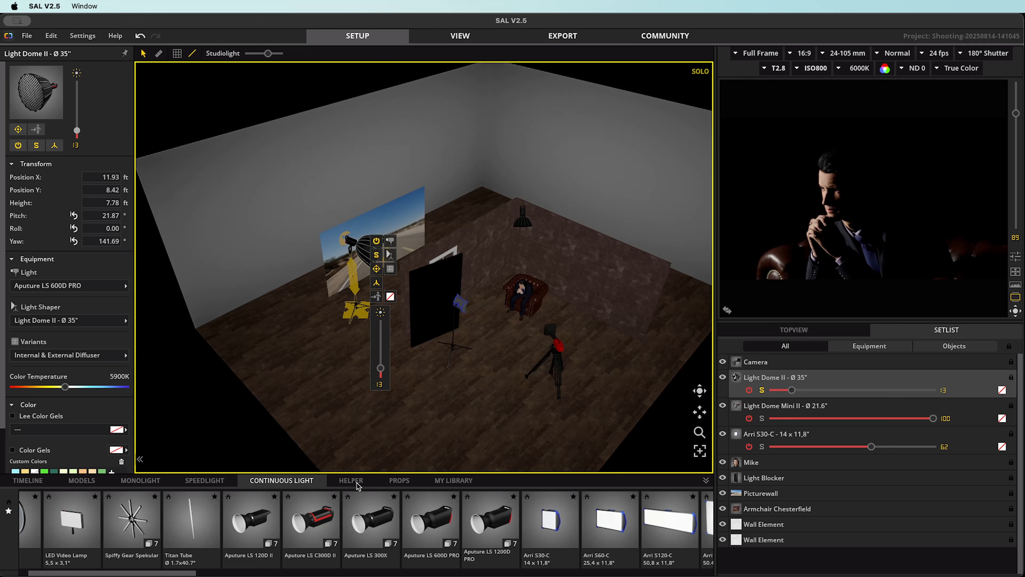
Step: Add a Diffuser Panel in front of the Light Dome II at about X 15.64 ft, Y 11.03 ft and height 4.63 ft
{"action": "left_click", "coordinate": [398, 480]}
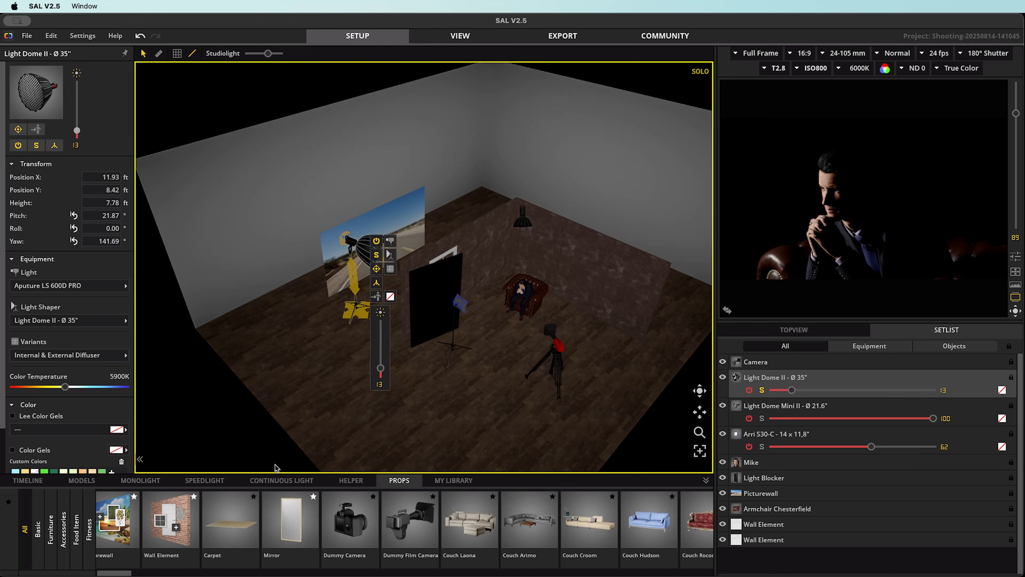
{"action": "left_click", "coordinate": [356, 482]}
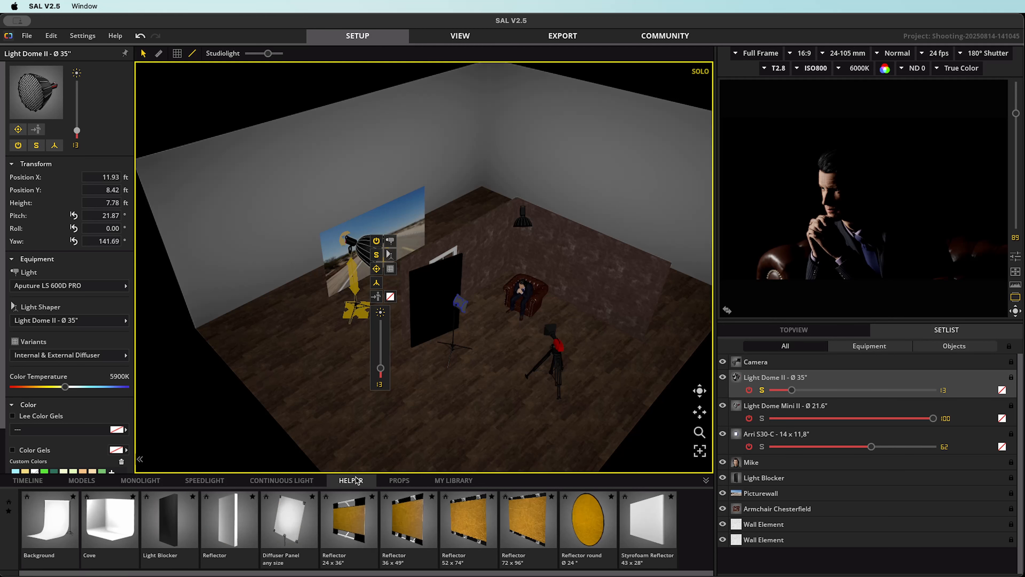
{"action": "left_click_drag", "start_coordinate": [274, 545], "coordinate": [396, 295]}
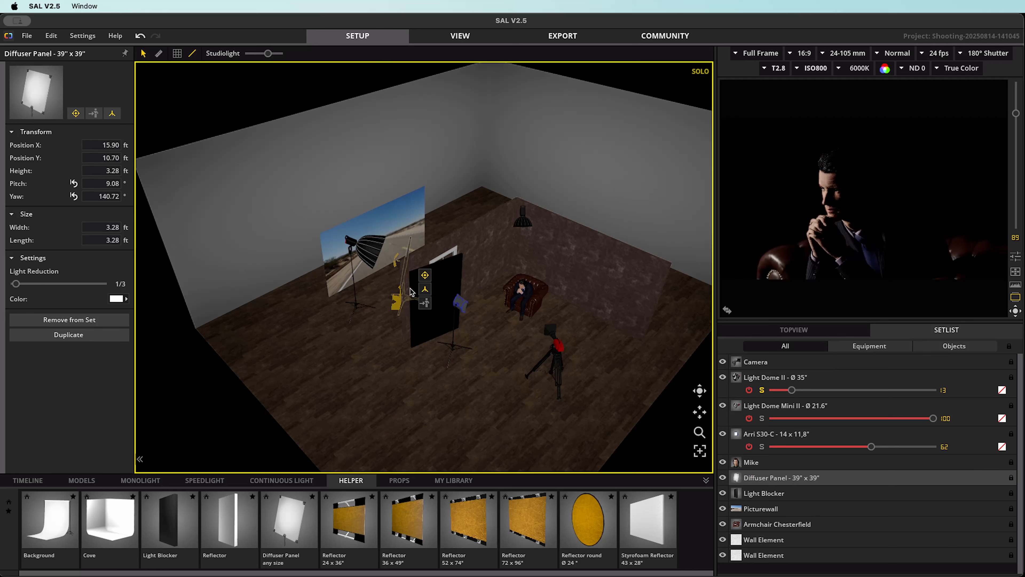
{"action": "right_click_drag", "start_coordinate": [399, 296], "coordinate": [431, 285]}
{"action": "mouse_move", "coordinate": [428, 288]}
{"action": "left_mouse_down"}
{"action": "mouse_move", "coordinate": [435, 305]}
{"action": "mouse_move", "coordinate": [424, 297]}
{"action": "left_mouse_up"}
Step: Using the top view, move the diffuser panel closer to the backdrop light's beam, to about X 14.95 ft, Y 11.61 ft
{"action": "left_click", "coordinate": [793, 330]}
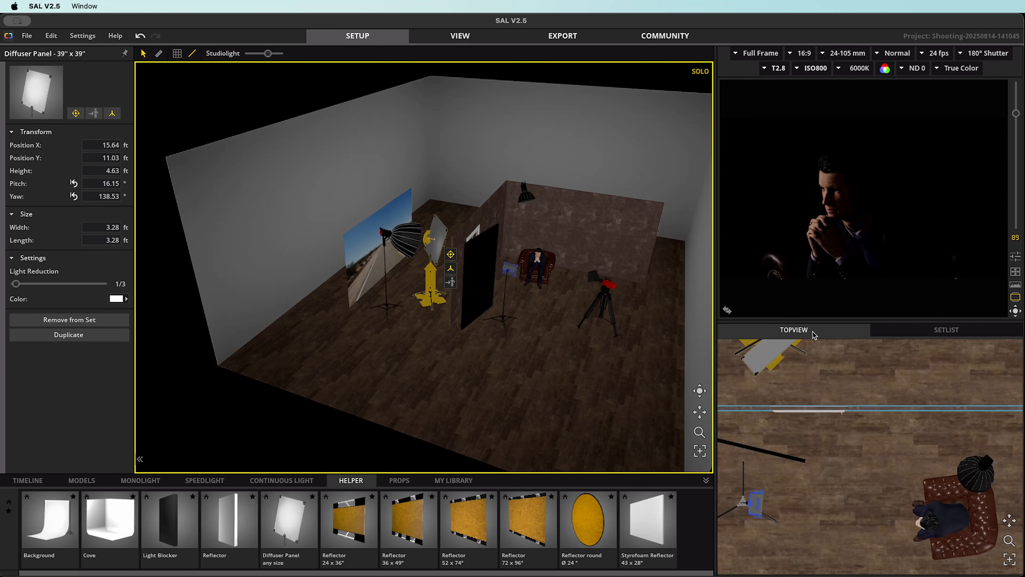
{"action": "left_click_drag", "start_coordinate": [804, 376], "coordinate": [899, 512]}
{"action": "mouse_move", "coordinate": [865, 476]}
{"action": "left_click_drag", "start_coordinate": [854, 468], "coordinate": [839, 483]}
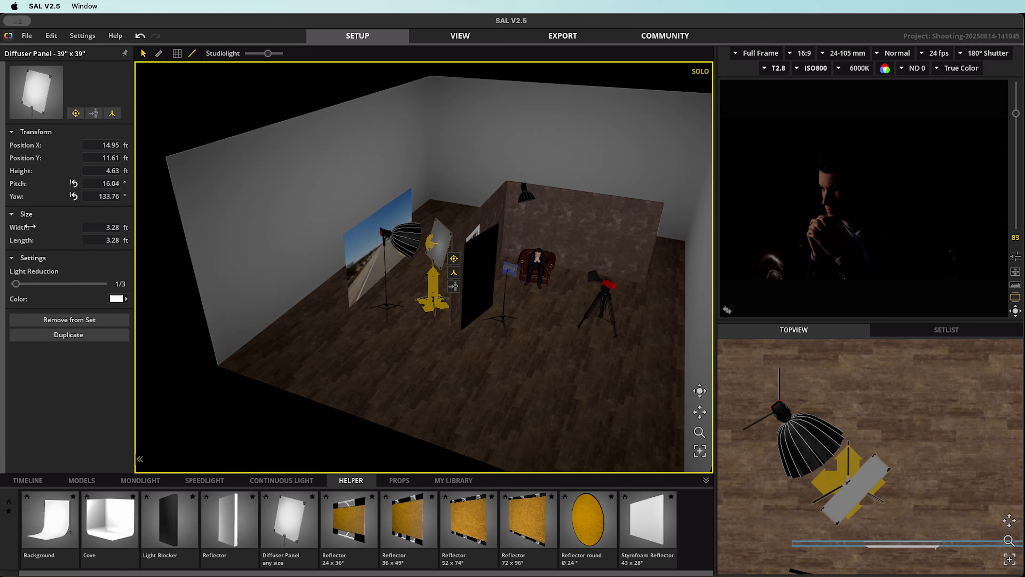
Step: Resize the diffuser panel to a width of 8 ft and a length of 8 ft
{"action": "left_click", "coordinate": [88, 227]}
{"action": "type", "text": "8"}
{"action": "key", "text": "Return"}
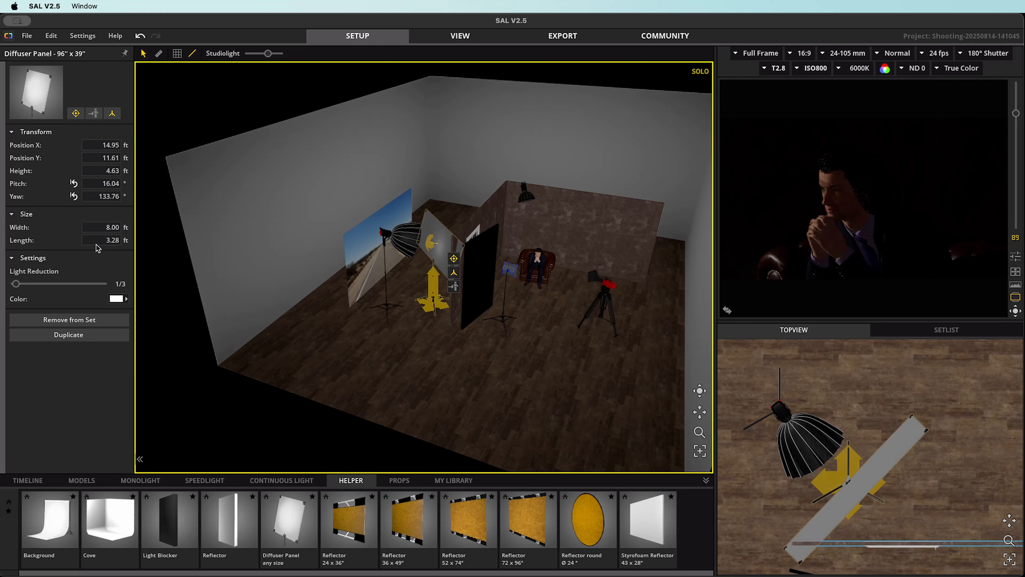
{"action": "left_click", "coordinate": [101, 239]}
{"action": "type", "text": "8"}
{"action": "key", "text": "Return"}
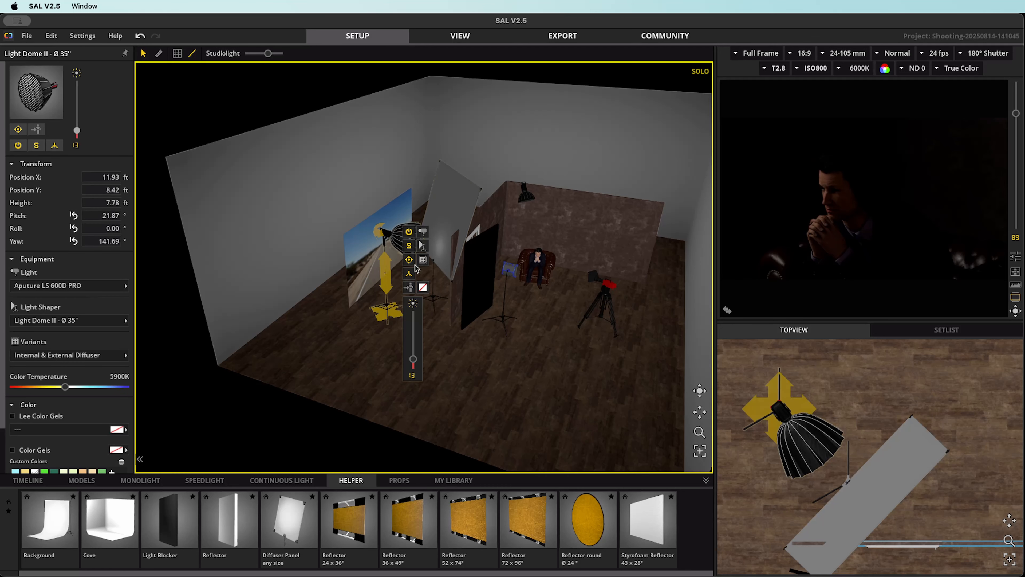
Step: Take a snapshot with the Light Dome II set to intensity 81 and raised to a height of about 8.27 ft
{"action": "left_click_drag", "start_coordinate": [413, 359], "coordinate": [413, 323]}
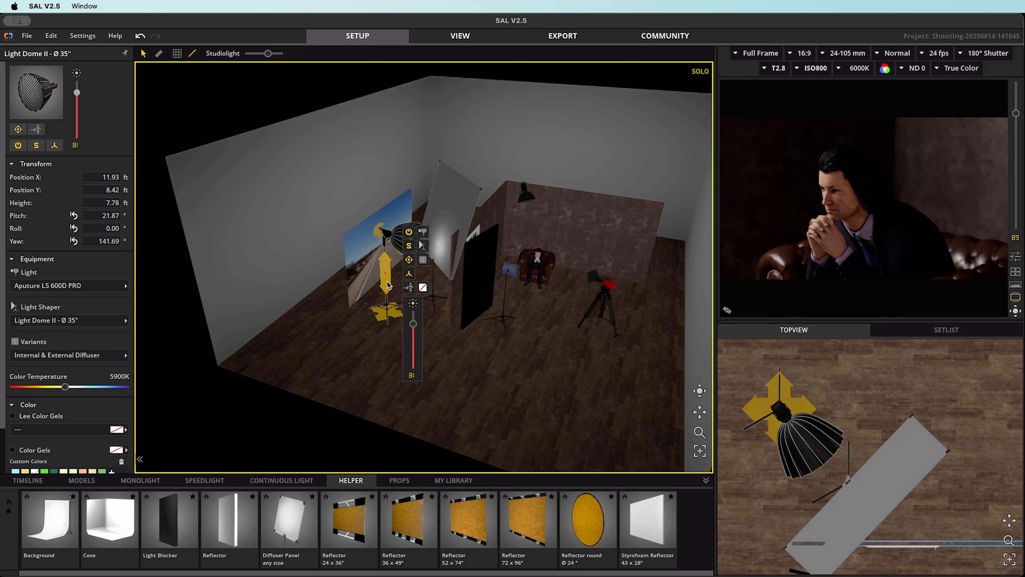
{"action": "left_click_drag", "start_coordinate": [385, 283], "coordinate": [386, 276]}
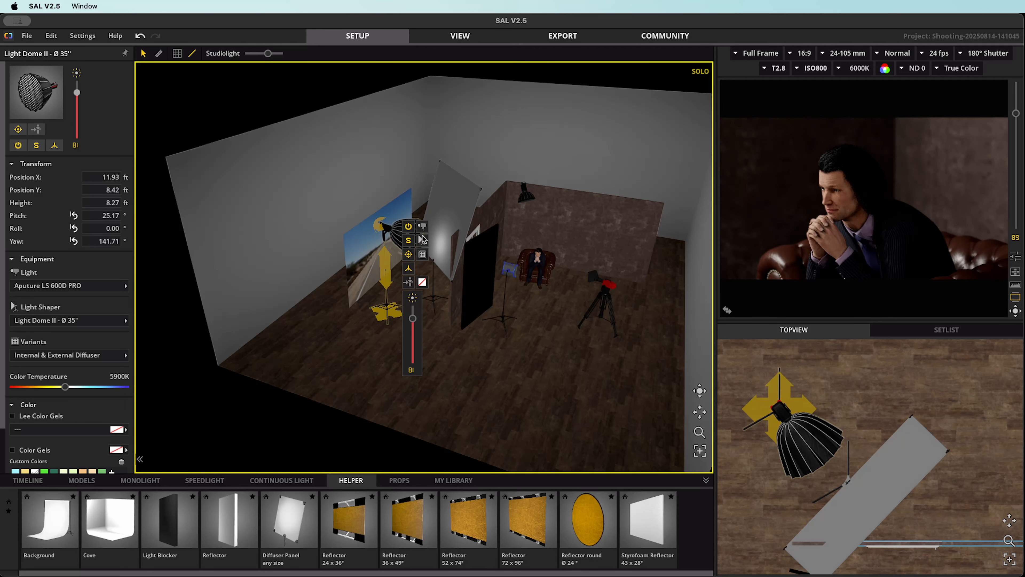
{"action": "key", "text": "Return"}
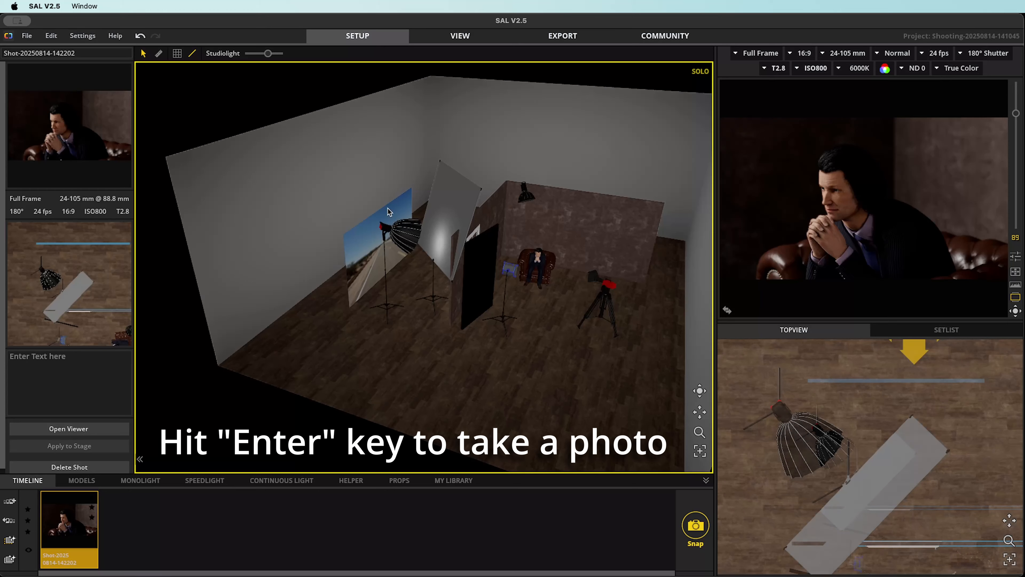
Step: Hide the 96" x 96" diffuser panel from the set
{"action": "left_click", "coordinate": [409, 228]}
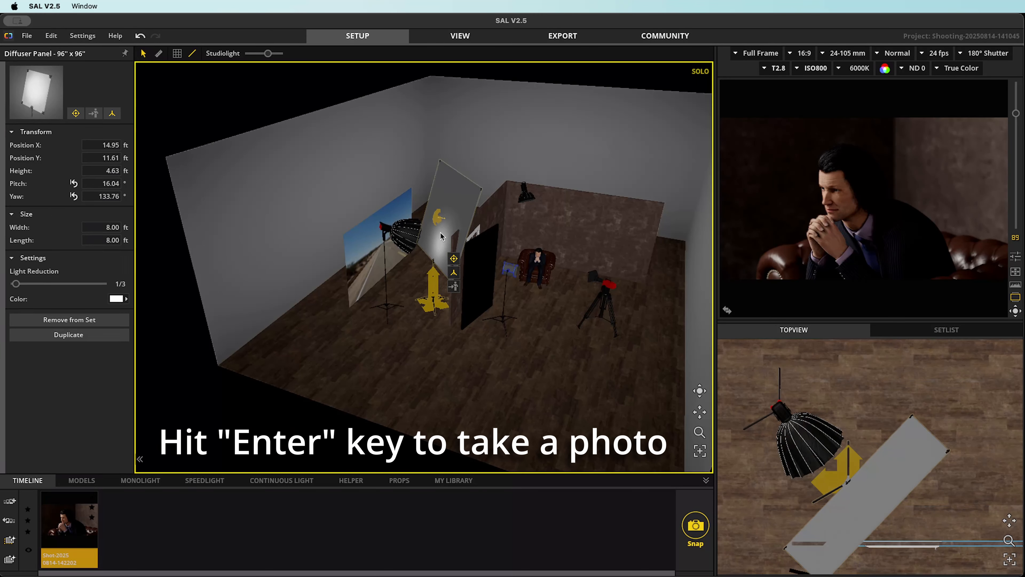
{"action": "left_click", "coordinate": [946, 330]}
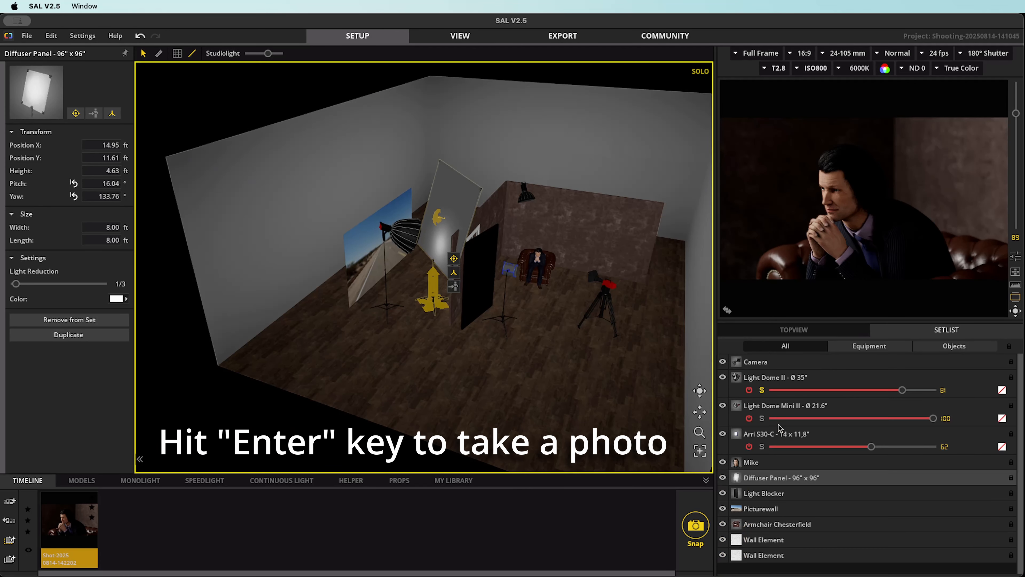
{"action": "left_click", "coordinate": [722, 478]}
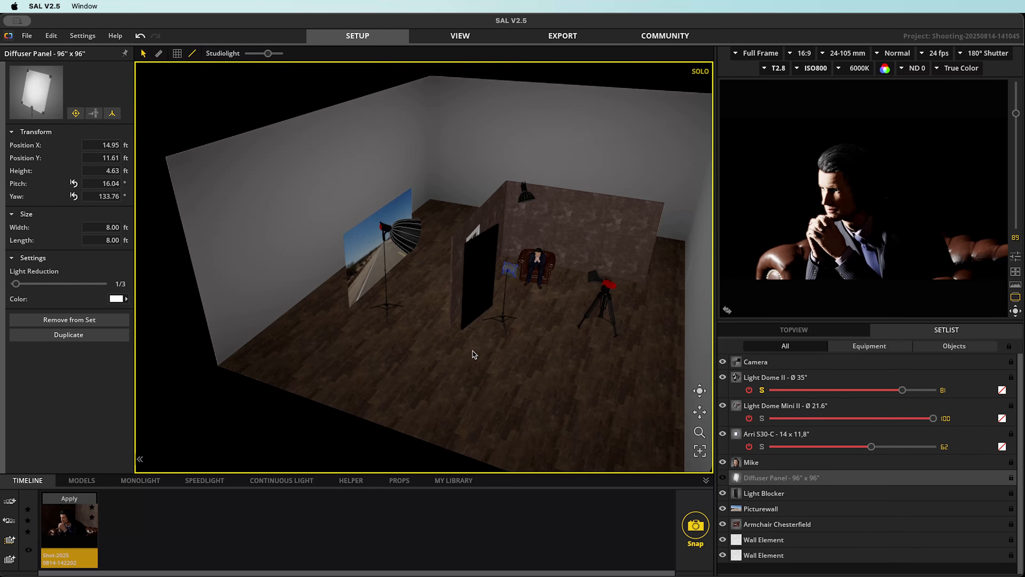
Step: Lower the Light Dome II intensity to 30 and take a snapshot without the diffuser panel
{"action": "left_click", "coordinate": [406, 244]}
{"action": "left_click_drag", "start_coordinate": [413, 317], "coordinate": [411, 348]}
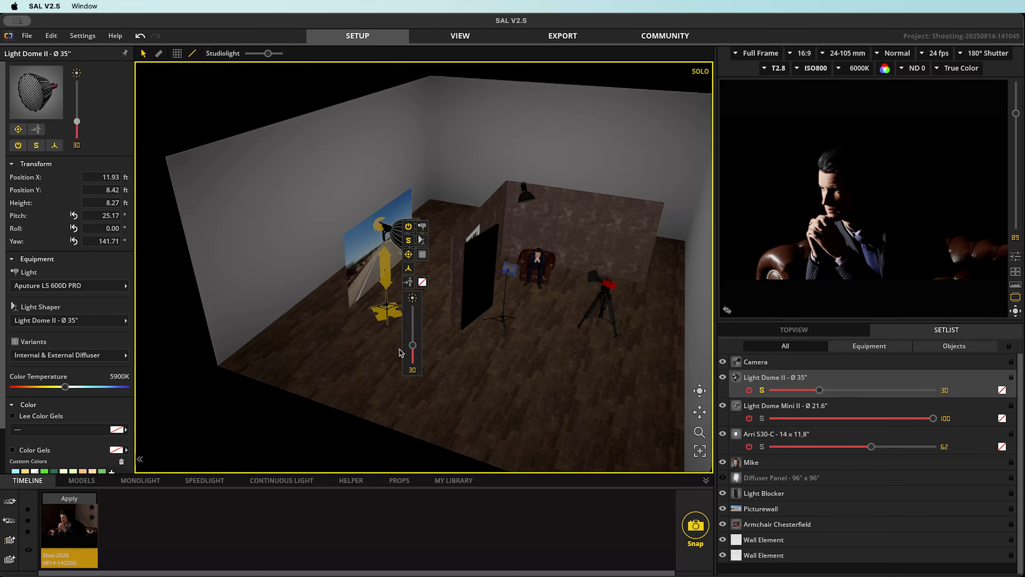
{"action": "key", "text": "space"}
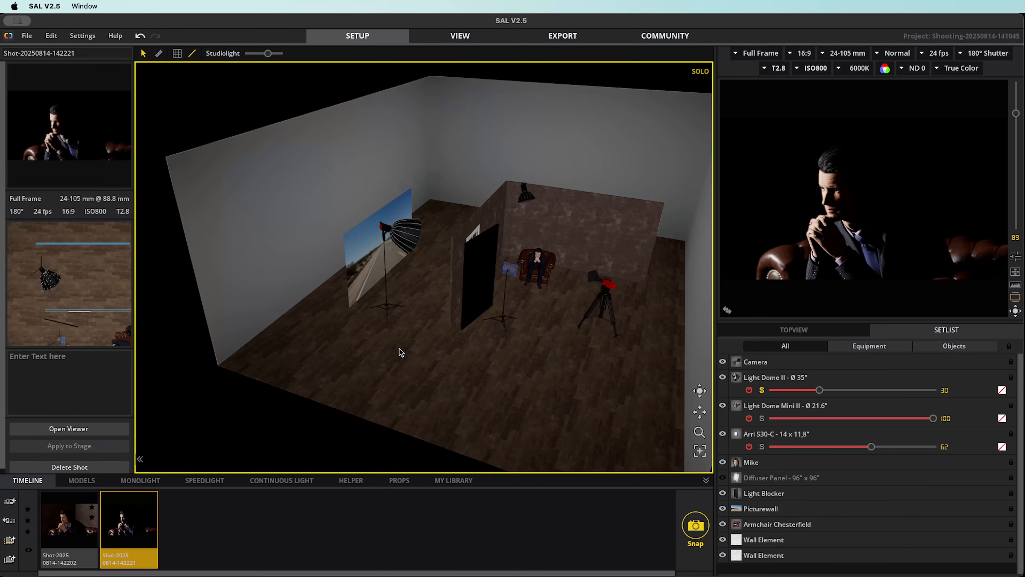
Step: Replace the Light Dome II shaper with the bare Aputure LS 600D PRO Ø 7.9" at intensity 7 and take a snapshot
{"action": "left_click", "coordinate": [406, 234]}
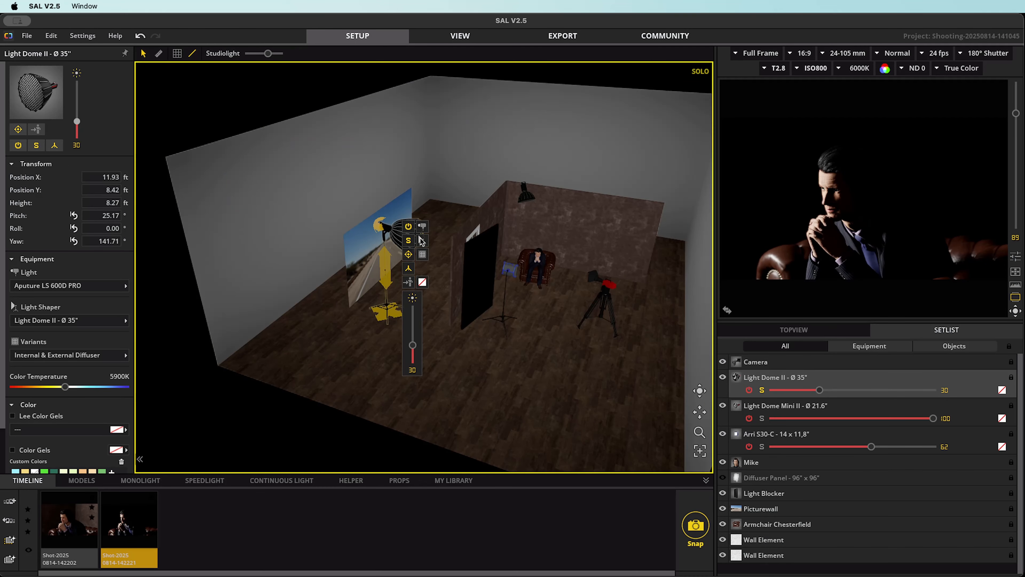
{"action": "left_click", "coordinate": [422, 240]}
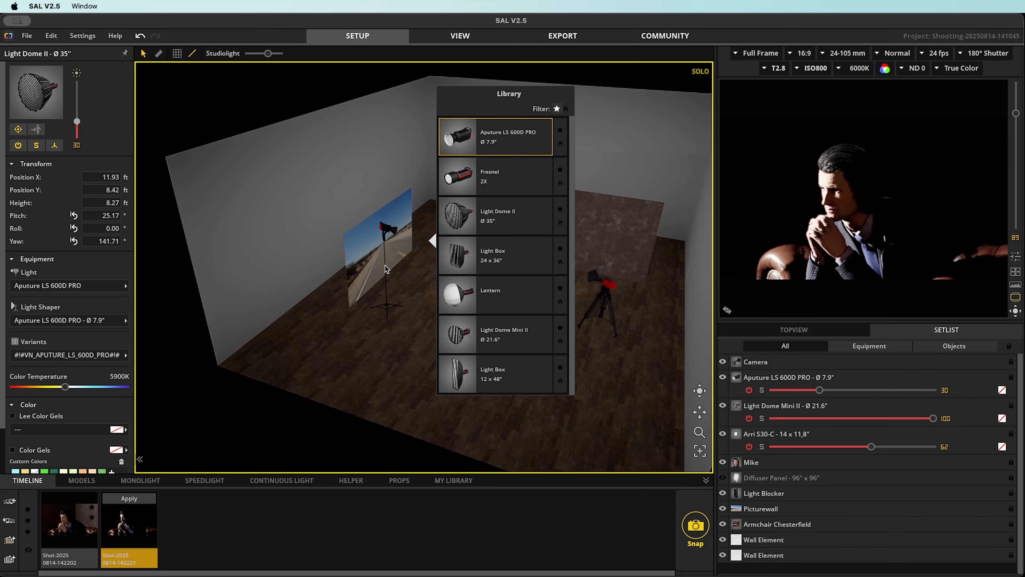
{"action": "left_click", "coordinate": [474, 141]}
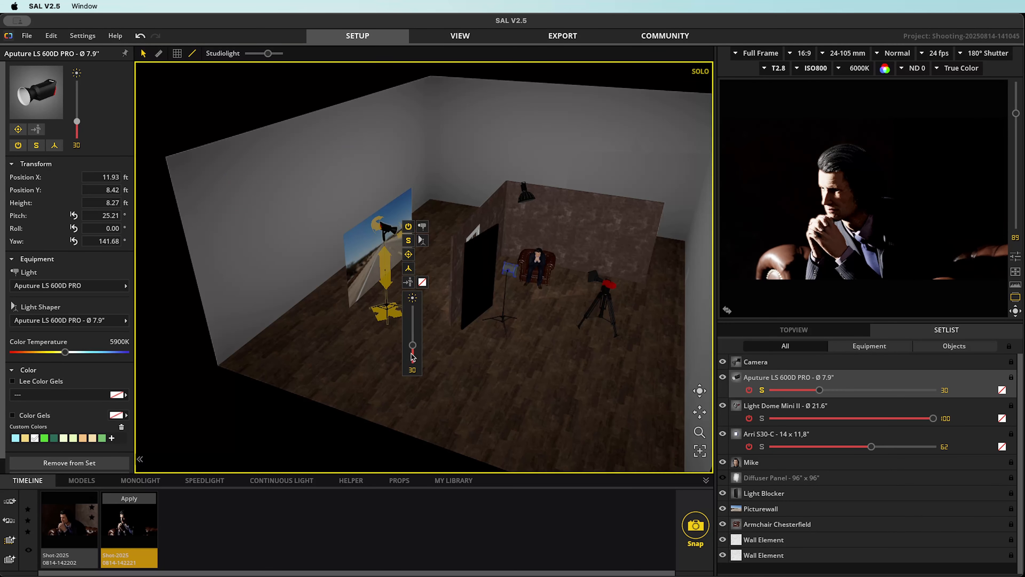
{"action": "left_click_drag", "start_coordinate": [413, 345], "coordinate": [413, 364]}
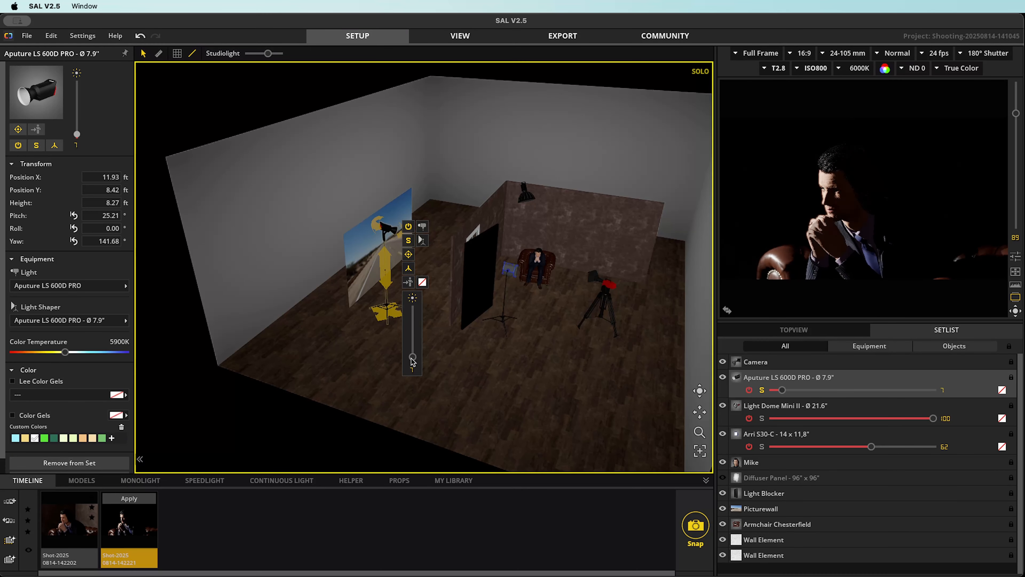
{"action": "key", "text": "space"}
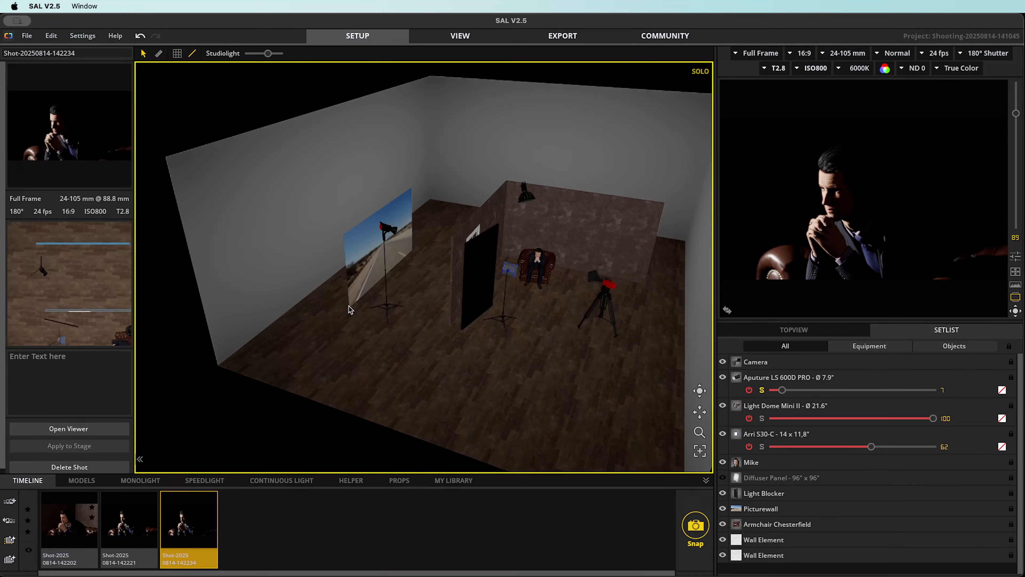
Step: Render all three snapshots and view the bare Aputure LS 600D PRO shot at full size
{"action": "left_click", "coordinate": [477, 36]}
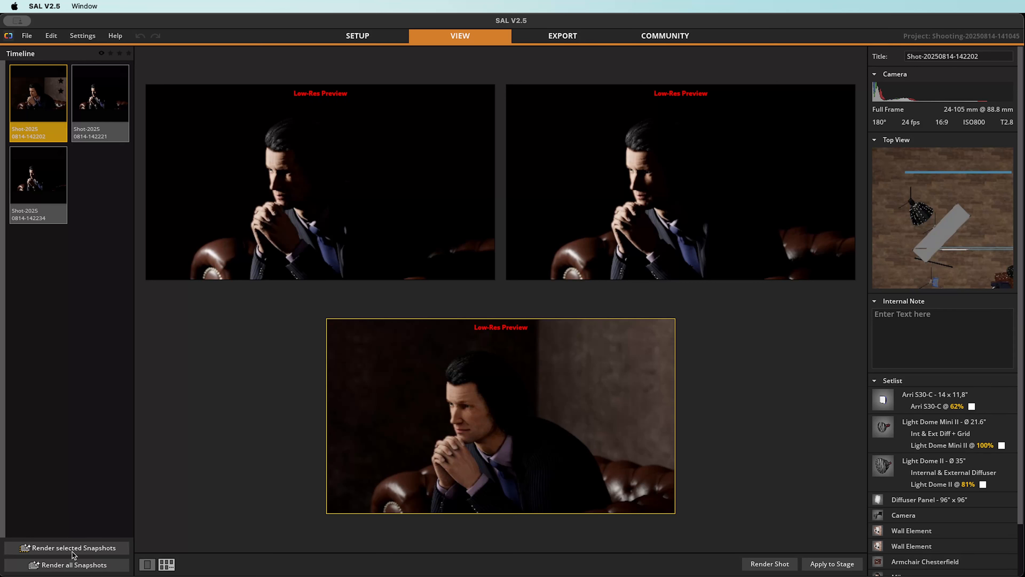
{"action": "left_click", "coordinate": [60, 565]}
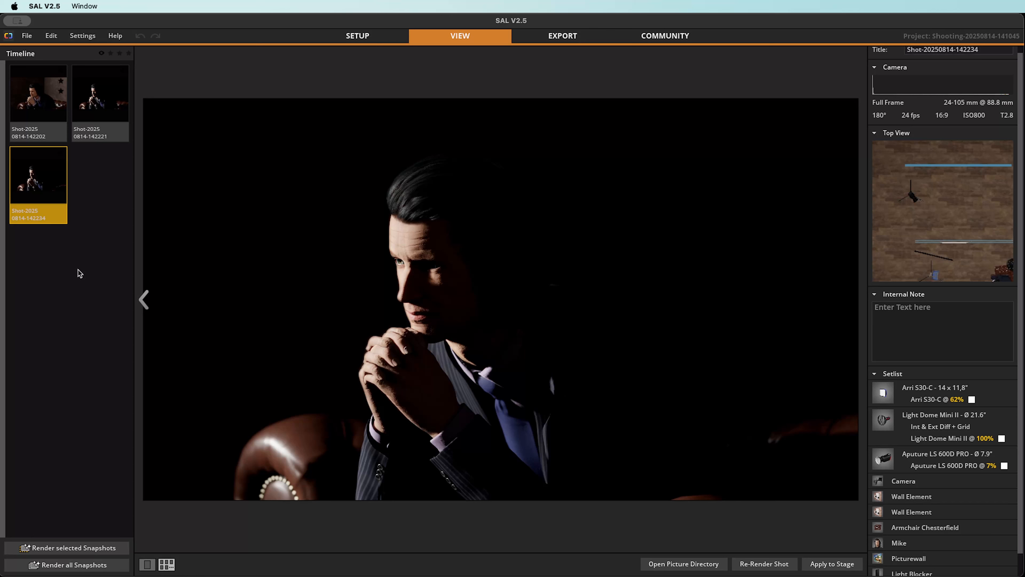
{"action": "mouse_move", "coordinate": [417, 289]}
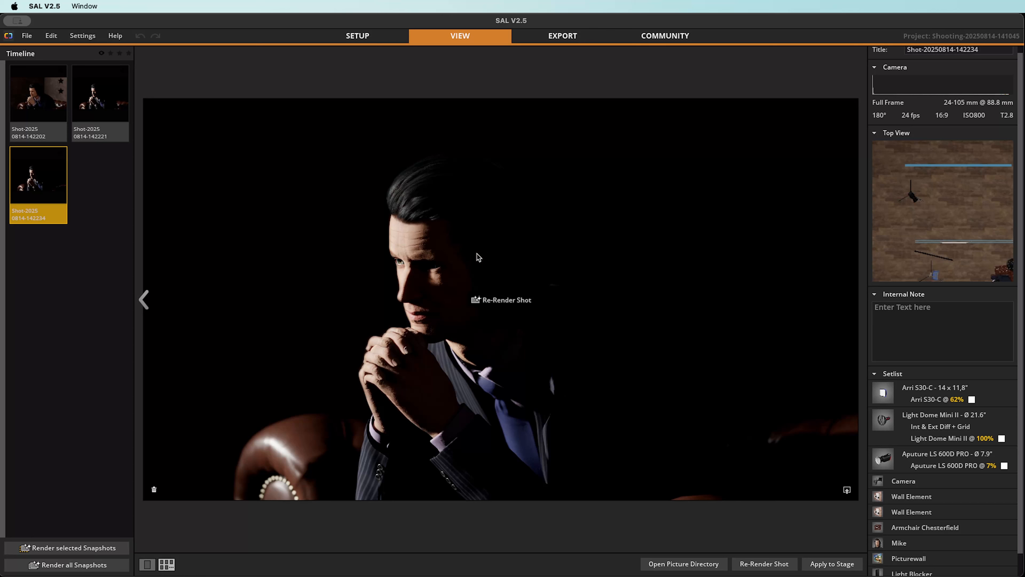